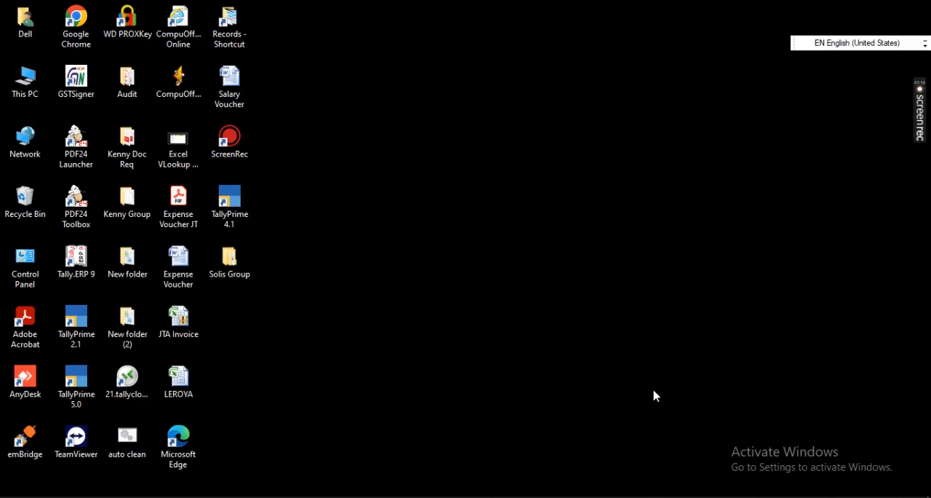
Step: Switch to TallyPrime and open the Sales Register from Account Books, dismissing the quit prompt
{"action": "left_click", "coordinate": [485, 496]}
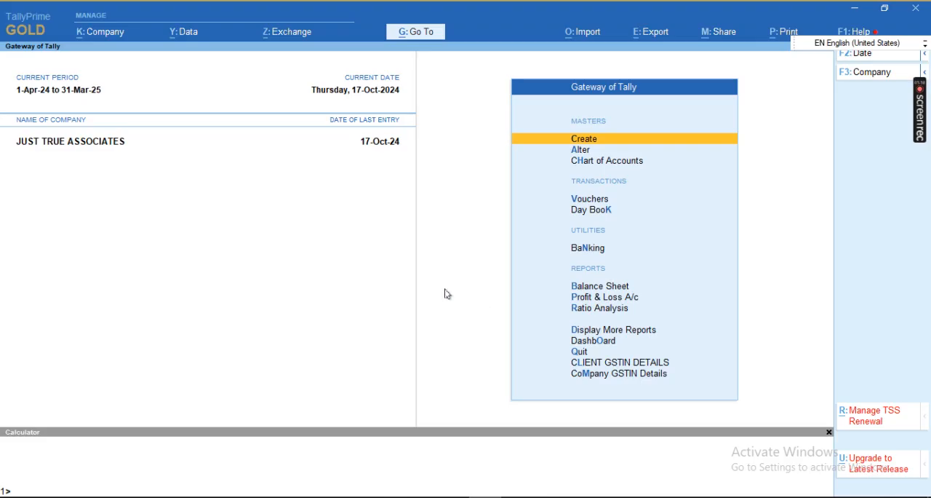
{"action": "key", "text": "Escape"}
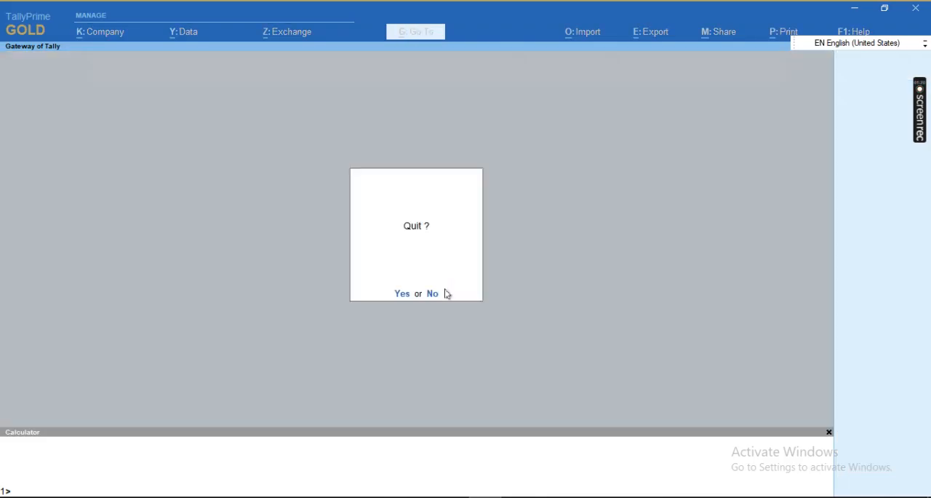
{"action": "key", "text": "Escape"}
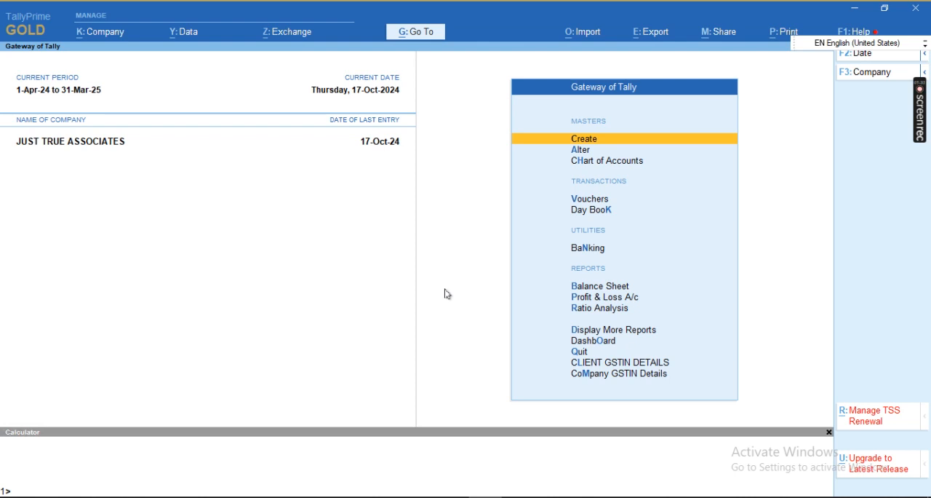
{"action": "key", "text": "d"}
{"action": "key", "text": "a"}
{"action": "key", "text": "s"}
{"action": "key", "text": "Up"}
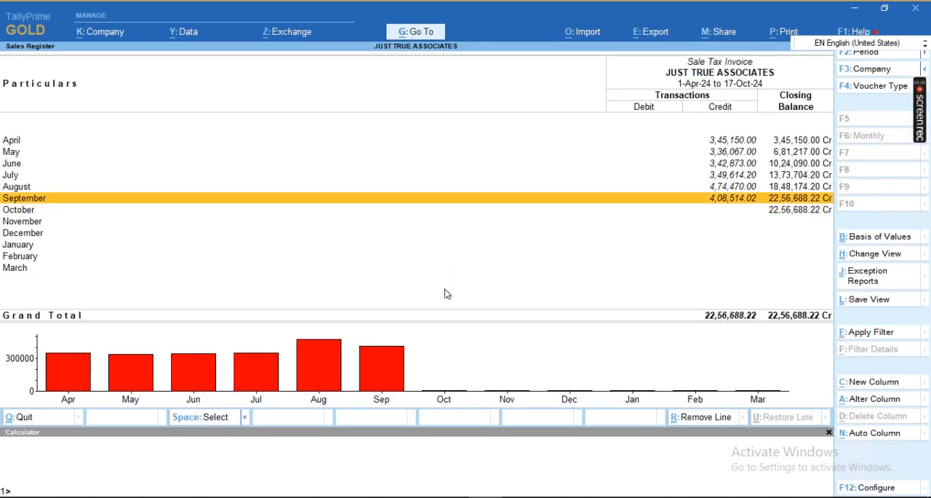
Step: Review the Sale Tax Invoice vouchers listed for September and August
{"action": "key", "text": "Return"}
{"action": "key", "text": "Down"}
{"action": "key", "text": "Down"}
{"action": "key", "text": "Down"}
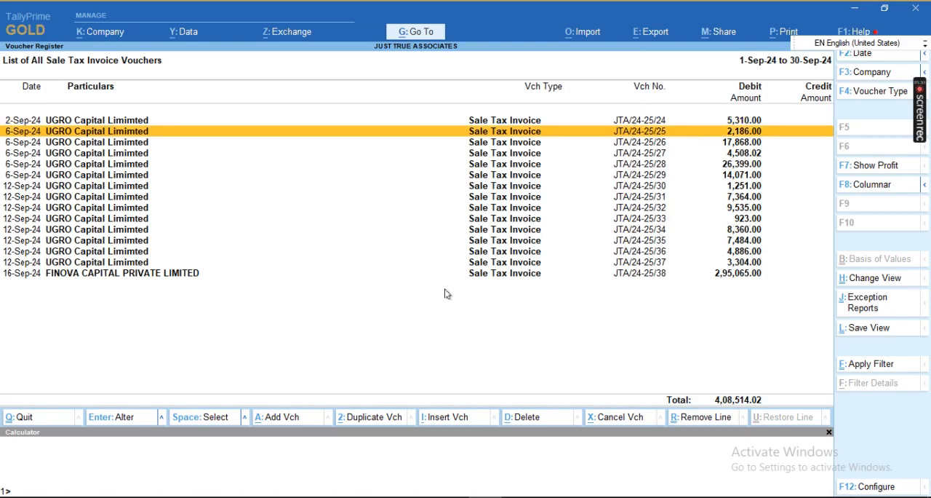
{"action": "key", "text": "Escape"}
{"action": "key", "text": "Up"}
{"action": "key", "text": "Return"}
{"action": "key", "text": "Down"}
{"action": "key", "text": "Down"}
{"action": "key", "text": "Down"}
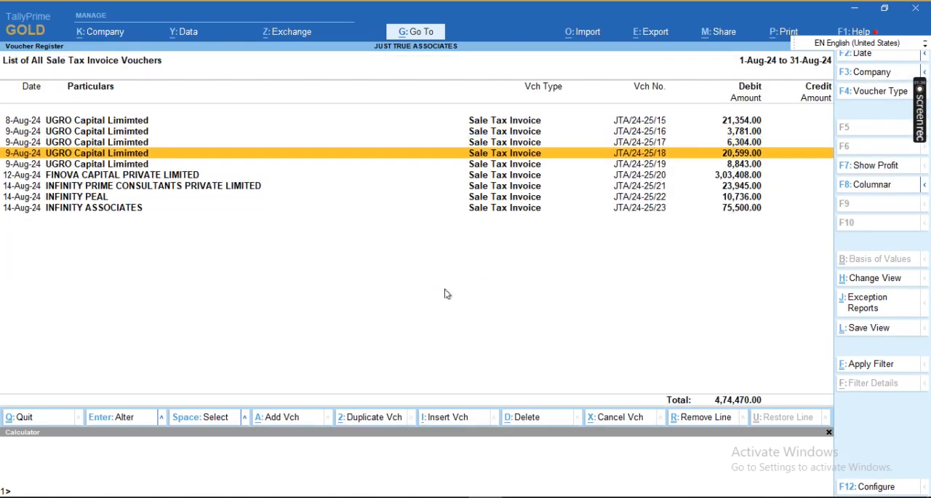
Step: Review the July sales vouchers and return to the Gateway of Tally
{"action": "key", "text": "Escape"}
{"action": "key", "text": "Up"}
{"action": "key", "text": "Return"}
{"action": "key", "text": "Down"}
{"action": "key", "text": "Down"}
{"action": "key", "text": "Down"}
{"action": "key", "text": "Escape"}
{"action": "key", "text": "Escape"}
{"action": "key", "text": "Escape"}
{"action": "key", "text": "Escape"}
{"action": "key", "text": "Escape"}
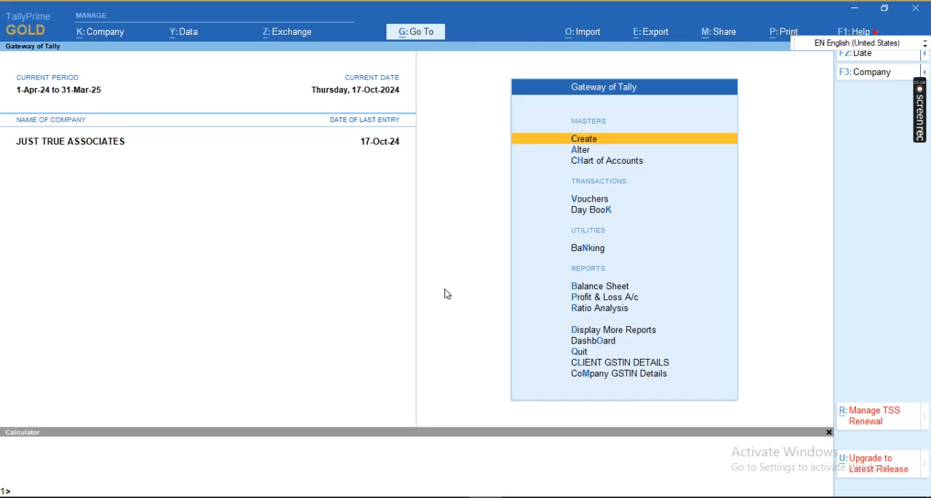
{"action": "key", "text": "d"}
{"action": "key", "text": "Down"}
{"action": "key", "text": "Down"}
{"action": "key", "text": "Down"}
{"action": "key", "text": "Down"}
{"action": "key", "text": "Down"}
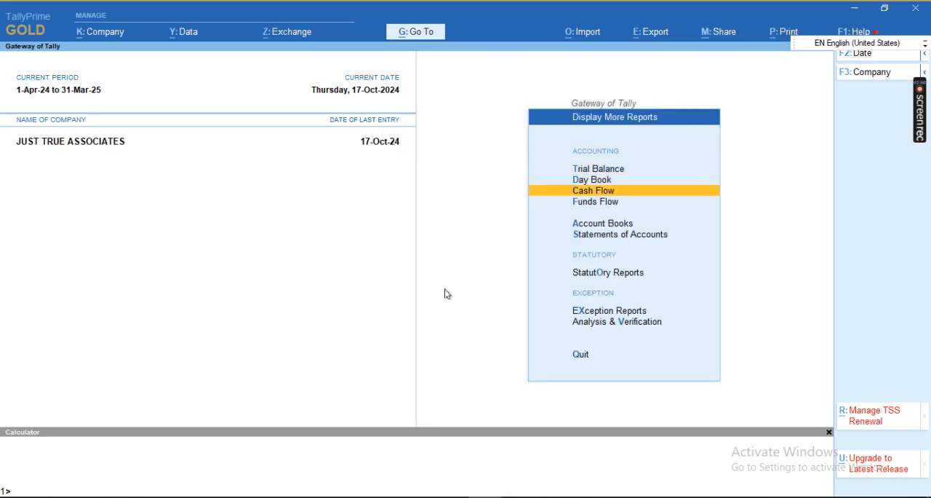
{"action": "key", "text": "Return"}
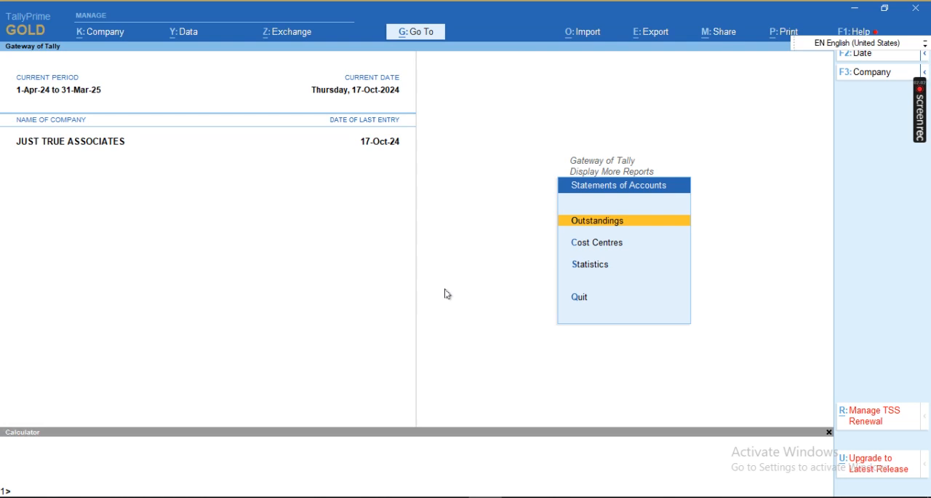
{"action": "key", "text": "Escape"}
{"action": "key", "text": "Escape"}
{"action": "key", "text": "Escape"}
{"action": "key", "text": "Escape"}
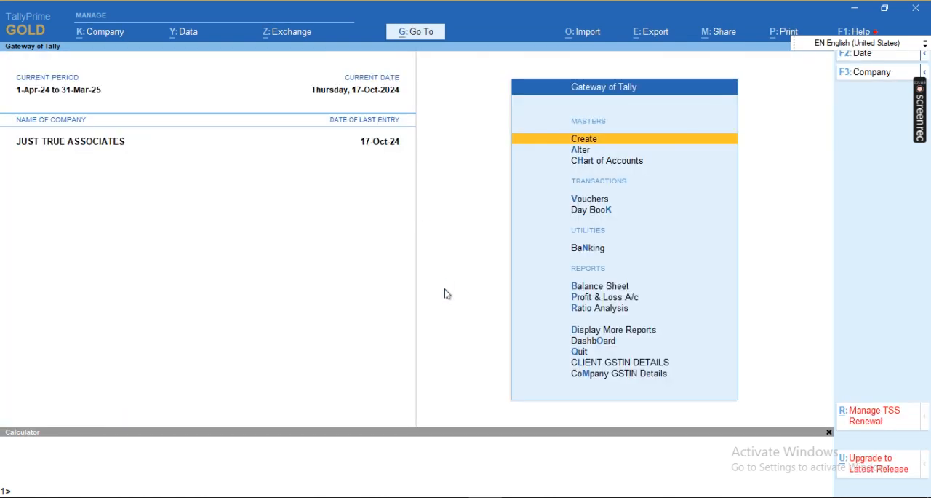
Step: Open the GSTR-1 report under the statutory GST Reports
{"action": "key", "text": "d"}
{"action": "key", "text": "Up"}
{"action": "key", "text": "Up"}
{"action": "key", "text": "Up"}
{"action": "key", "text": "Up"}
{"action": "key", "text": "Down"}
{"action": "key", "text": "Return"}
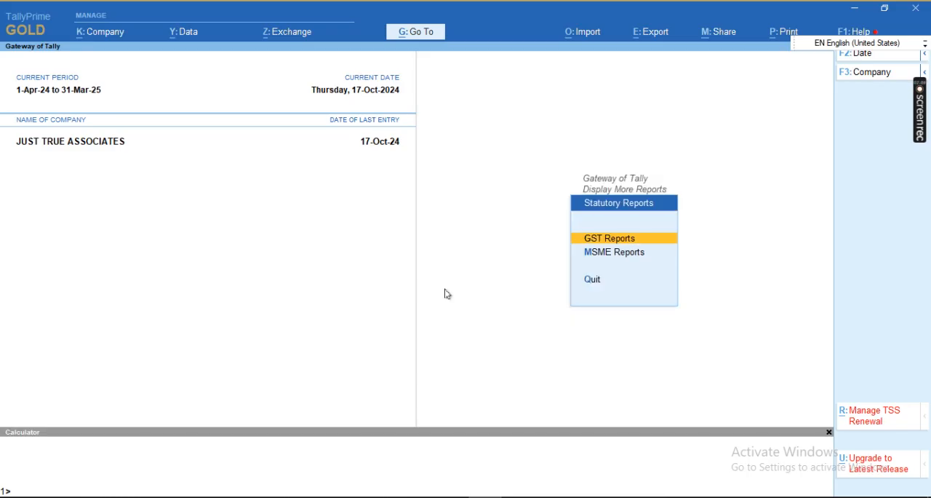
{"action": "key", "text": "Return"}
{"action": "key", "text": "Down"}
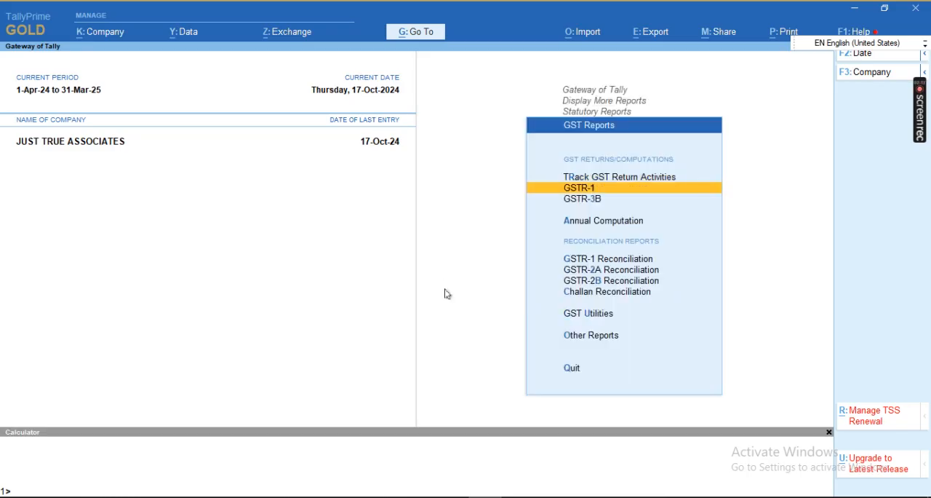
{"action": "key", "text": "Return"}
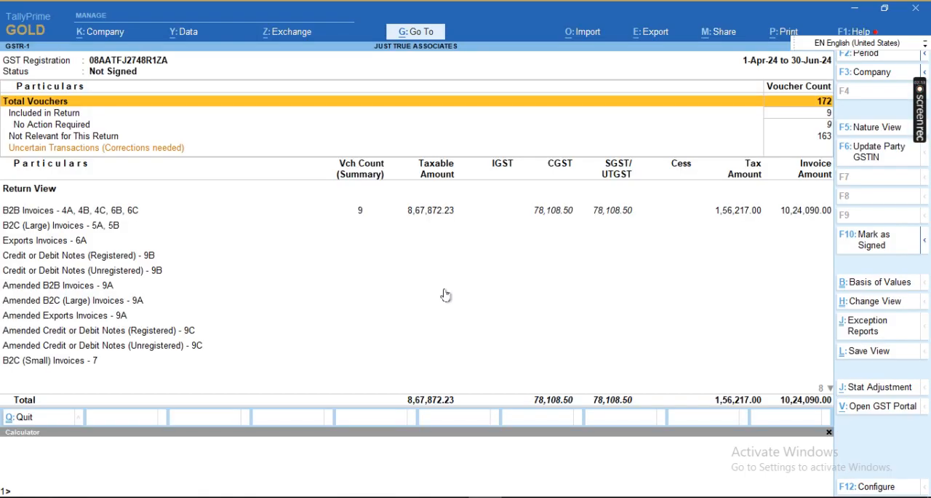
Step: Set the GSTR-1 report period from 1-7-2024 to 30-9-2024
{"action": "key", "text": "Down"}
{"action": "key", "text": "Down"}
{"action": "key", "text": "Down"}
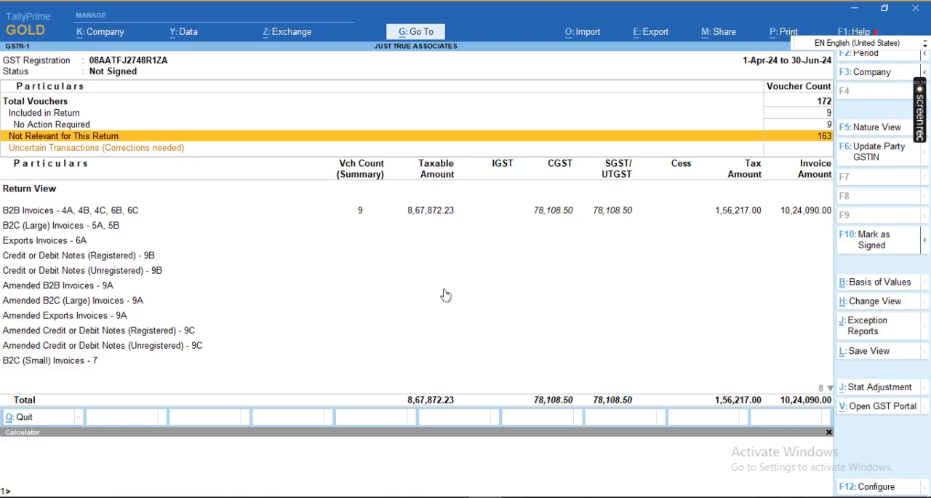
{"action": "key", "text": "alt+F2"}
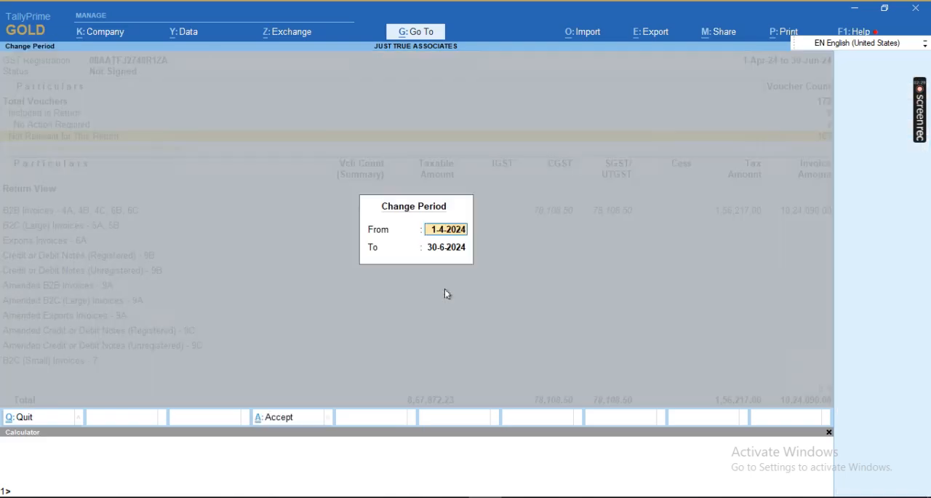
{"action": "type", "text": "1.7.24"}
{"action": "key", "text": "Return"}
{"action": "type", "text": "30.9.24"}
{"action": "key", "text": "Return"}
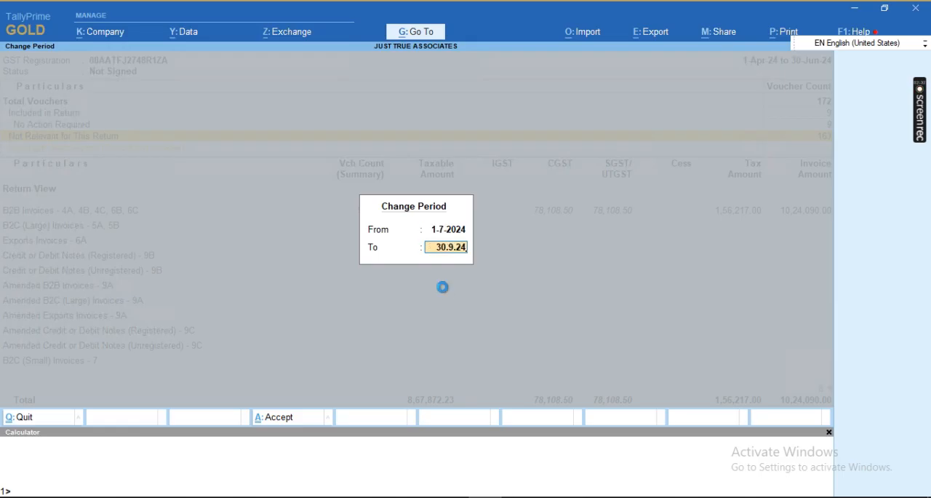
Step: Examine the GSTR-1 voucher count summary, from included vouchers to uncertain transactions
{"action": "key", "text": "Down"}
{"action": "key", "text": "Down"}
{"action": "key", "text": "Down"}
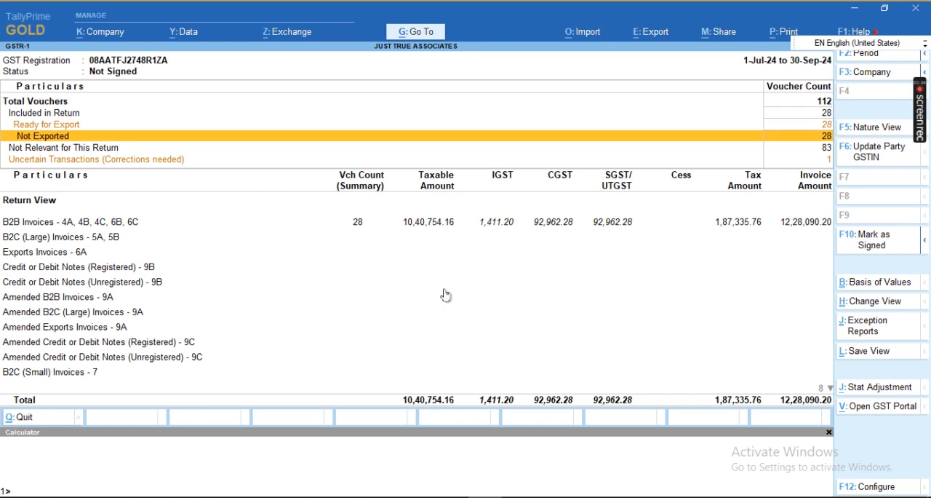
{"action": "key", "text": "Down"}
{"action": "key", "text": "Down"}
{"action": "key", "text": "Down"}
{"action": "key", "text": "Down"}
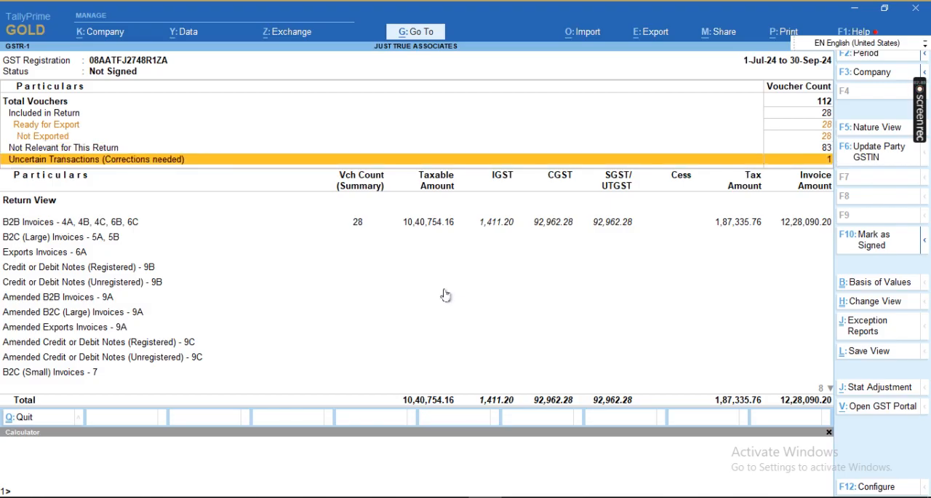
{"action": "key", "text": "Up"}
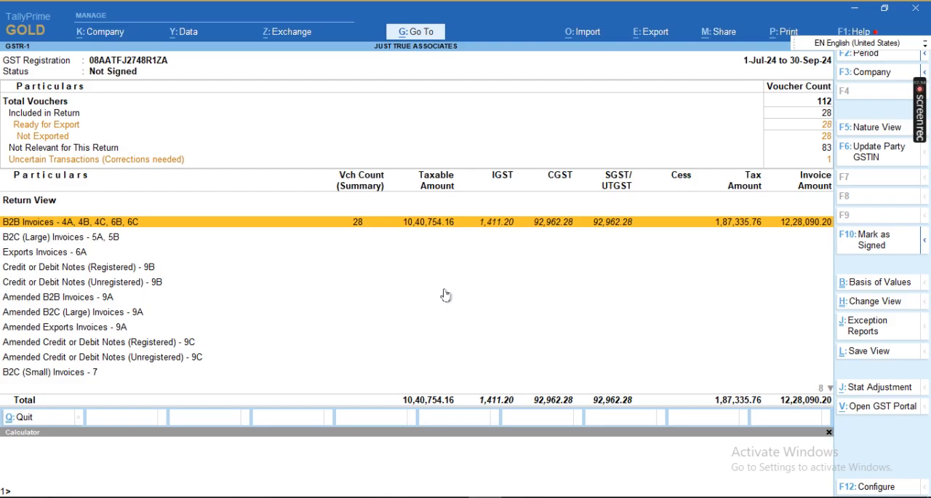
Step: Examine the GSTR-1 return view sections from B2B Invoices down to Tax Liability (Advances Received)
{"action": "key", "text": "Down"}
{"action": "key", "text": "Down"}
{"action": "key", "text": "Down"}
{"action": "key", "text": "Down"}
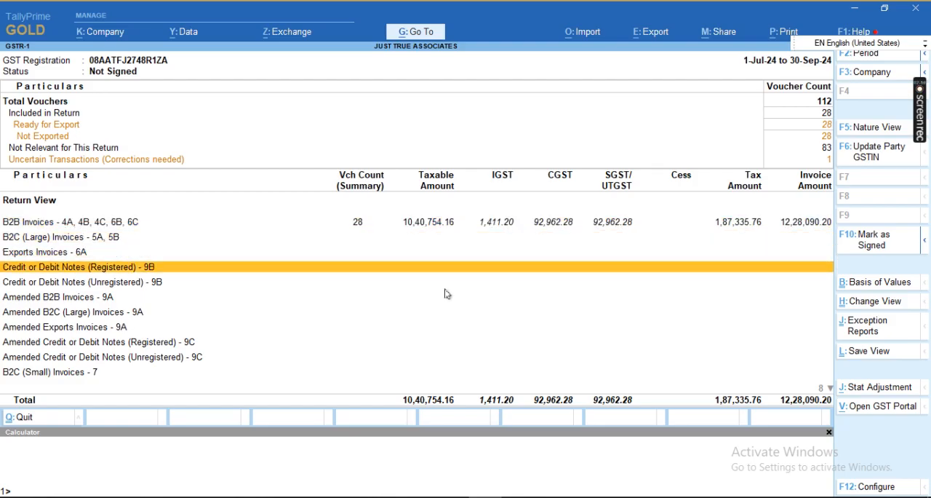
{"action": "key", "text": "Down"}
{"action": "key", "text": "Up"}
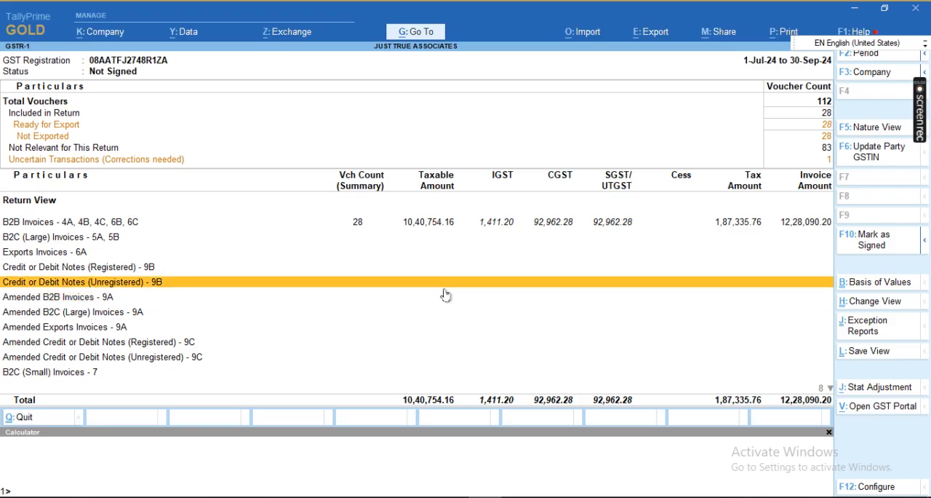
{"action": "key", "text": "Down"}
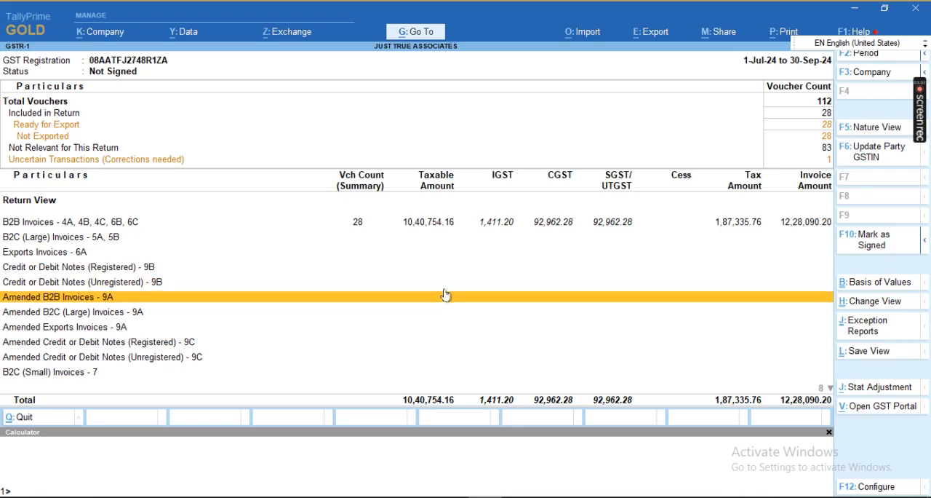
{"action": "key", "text": "Up"}
{"action": "key", "text": "Up"}
{"action": "key", "text": "Down"}
{"action": "key", "text": "Down"}
{"action": "key", "text": "Down"}
{"action": "key", "text": "Down"}
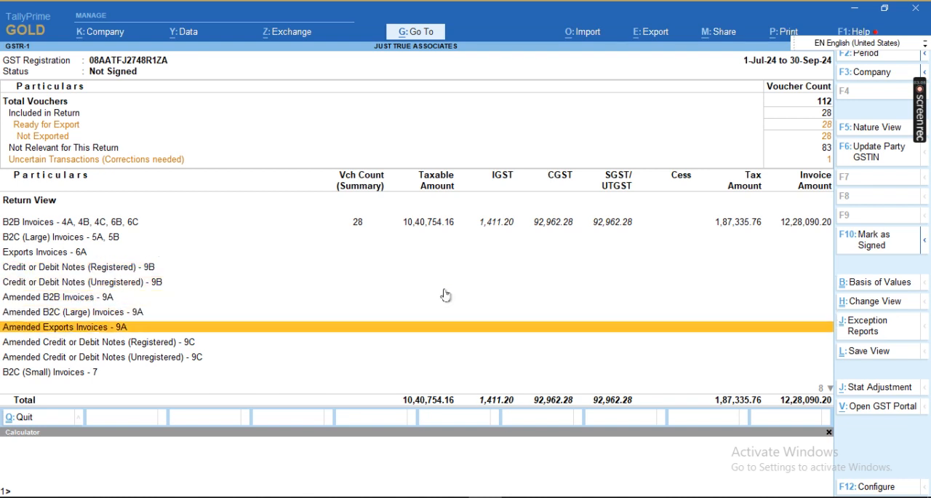
{"action": "key", "text": "Down"}
{"action": "key", "text": "Down"}
{"action": "key", "text": "Down"}
{"action": "key", "text": "Down"}
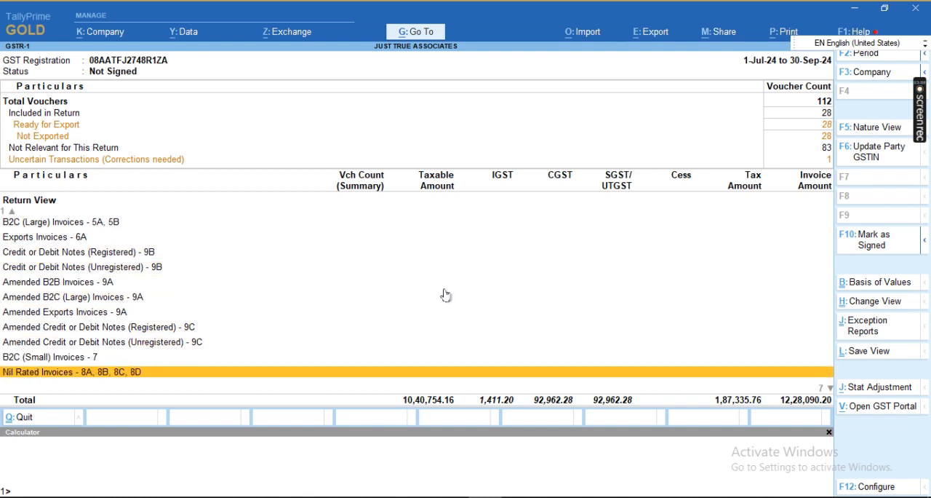
{"action": "key", "text": "Up"}
{"action": "key", "text": "Up"}
{"action": "key", "text": "Down"}
{"action": "key", "text": "Down"}
{"action": "key", "text": "Down"}
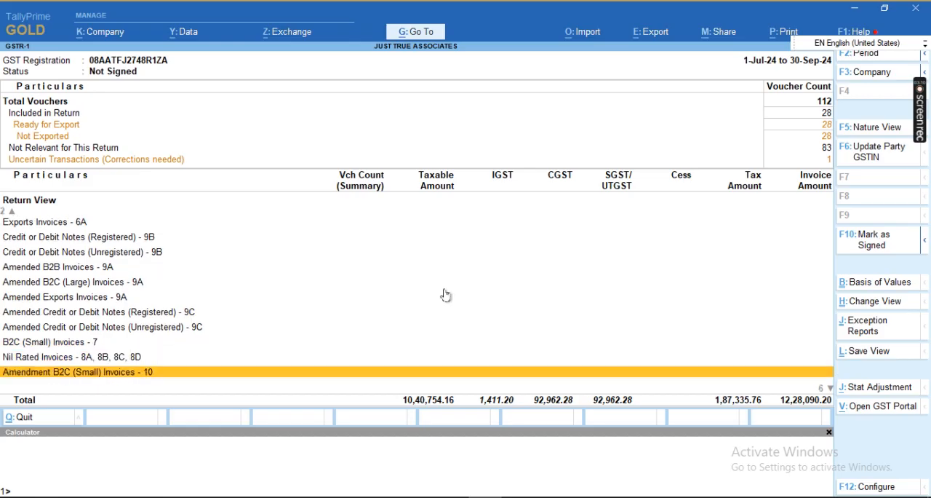
{"action": "key", "text": "Down"}
{"action": "key", "text": "Up"}
{"action": "key", "text": "Down"}
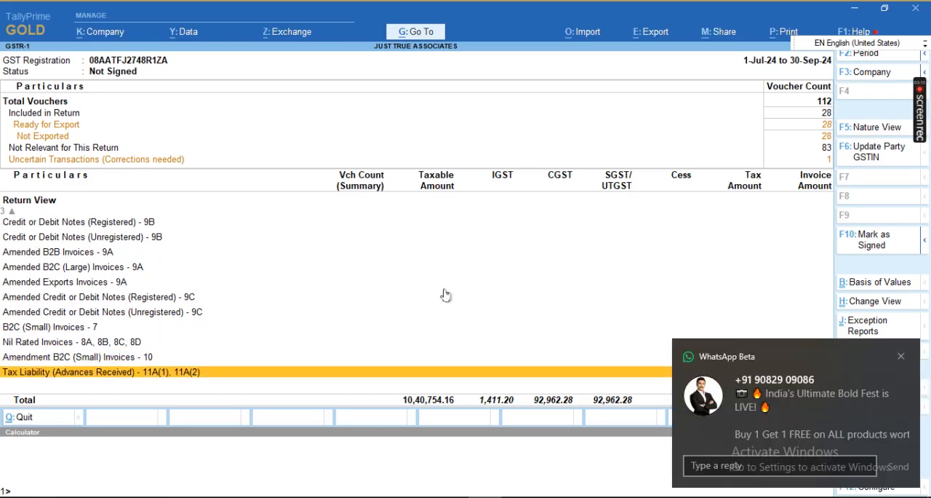
Step: Dismiss the chat notification and open the Uncertain Transactions (Corrections needed) details of GSTR-1
{"action": "left_click", "coordinate": [900, 357]}
{"action": "left_click", "coordinate": [655, 227]}
{"action": "key", "text": "Down"}
{"action": "key", "text": "Up"}
{"action": "key", "text": "Up"}
{"action": "key", "text": "Up"}
{"action": "key", "text": "Up"}
{"action": "key", "text": "Up"}
{"action": "key", "text": "Up"}
{"action": "key", "text": "Up"}
{"action": "key", "text": "Up"}
{"action": "key", "text": "Up"}
{"action": "key", "text": "Up"}
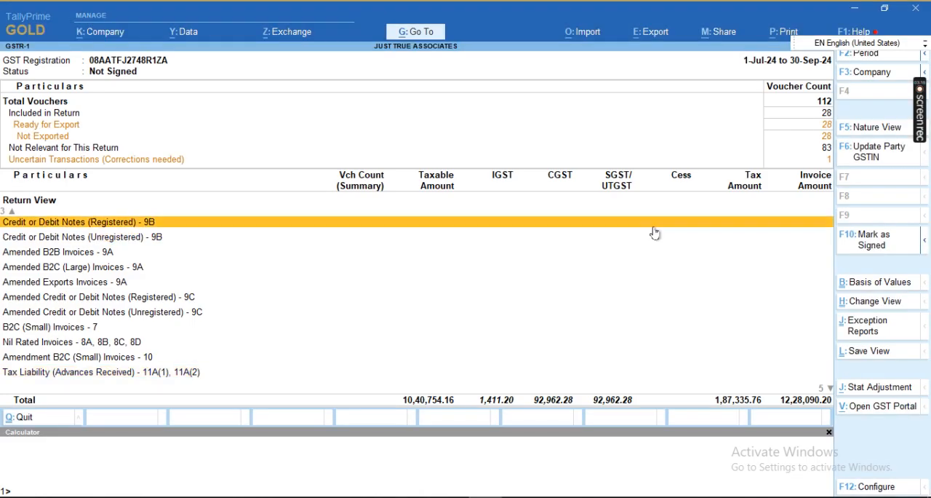
{"action": "key", "text": "Down"}
{"action": "key", "text": "Down"}
{"action": "key", "text": "Down"}
{"action": "key", "text": "Down"}
{"action": "key", "text": "Down"}
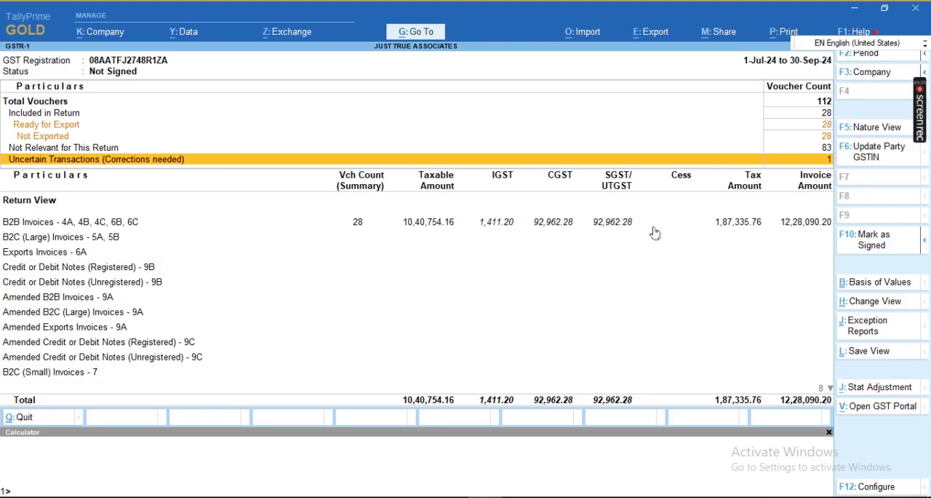
{"action": "key", "text": "Return"}
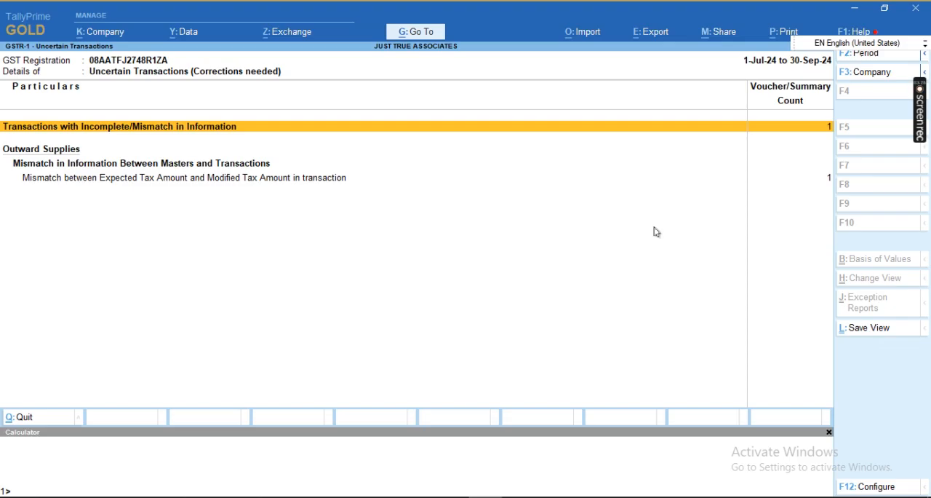
Step: Drill into the expected versus modified tax amount mismatch and open the UGRO Capital invoice of 6-Sep-24 for alteration
{"action": "key", "text": "Down"}
{"action": "key", "text": "Down"}
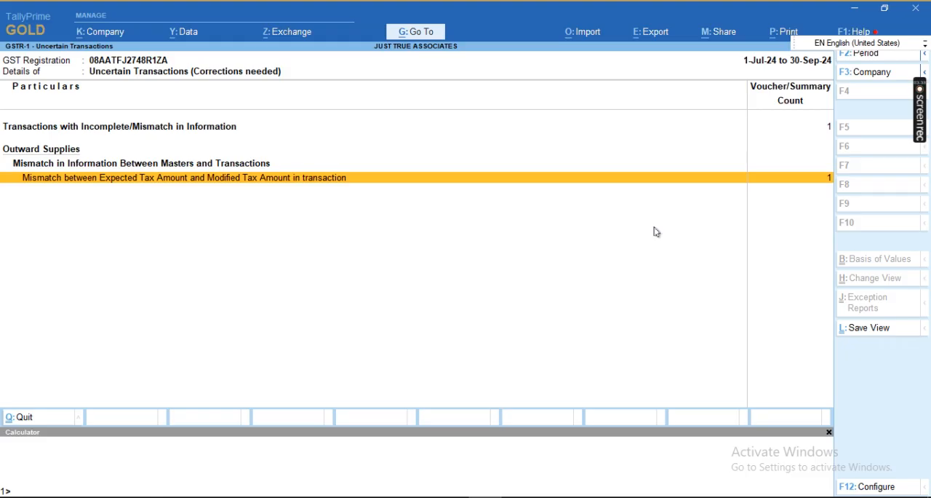
{"action": "key", "text": "Return"}
{"action": "key", "text": "Down"}
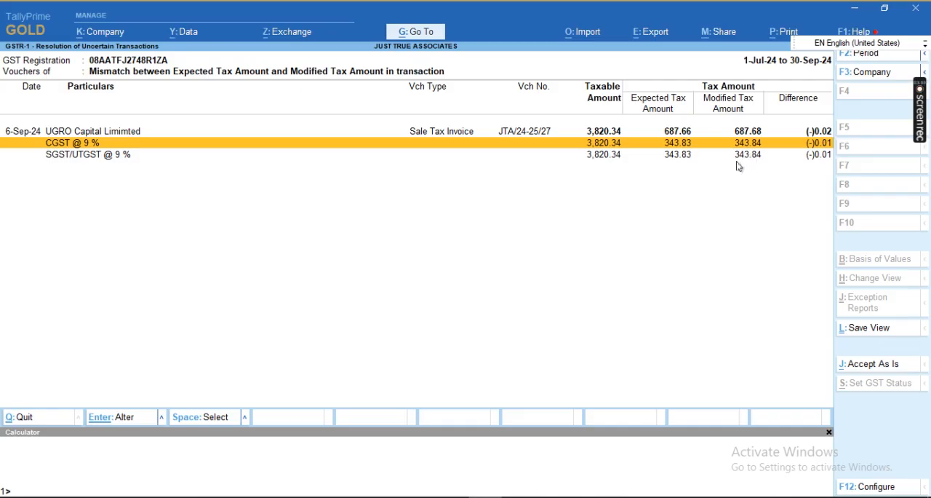
{"action": "key", "text": "Up"}
{"action": "key", "text": "Return"}
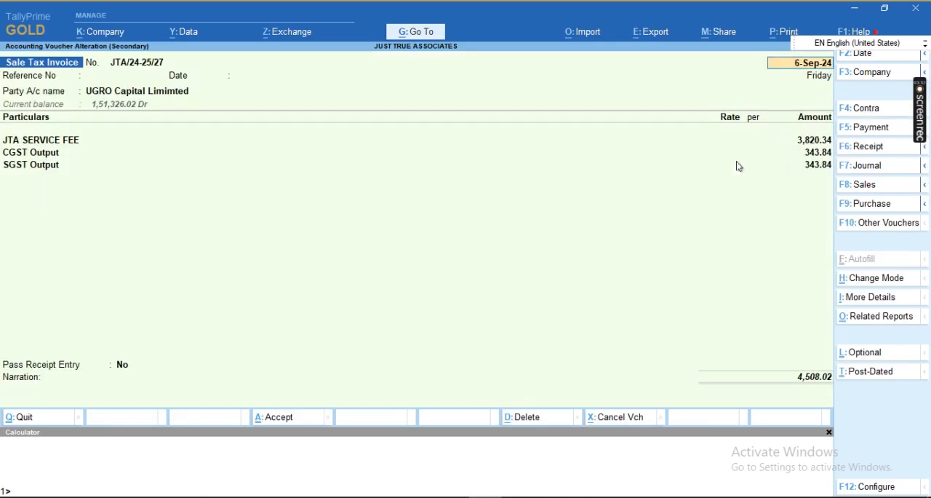
Step: Set both the CGST Output and SGST Output amounts of the UGRO Capital invoice to 343.83
{"action": "left_click", "coordinate": [822, 165]}
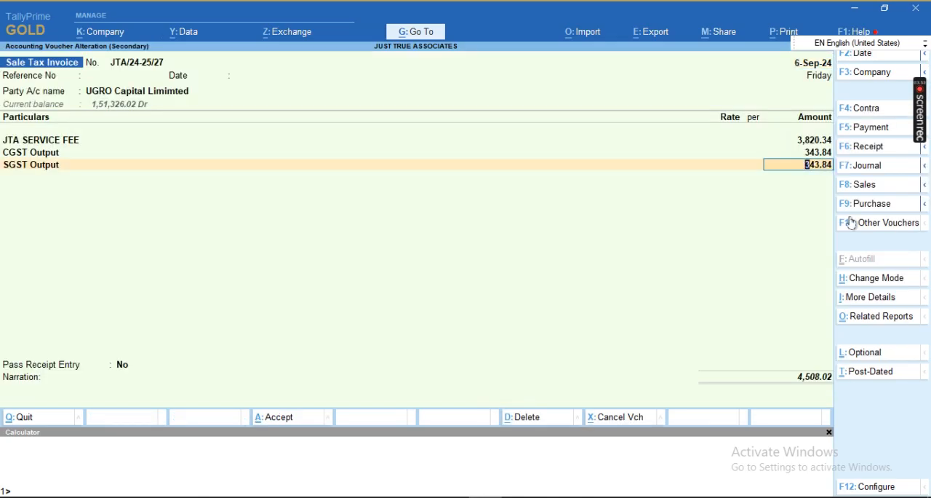
{"action": "key", "text": "Up"}
{"action": "type", "text": "343.83"}
{"action": "key", "text": "Return"}
{"action": "type", "text": "343.83"}
{"action": "key", "text": "Return"}
{"action": "key", "text": "BackSpace"}
{"action": "key", "text": "Delete"}
{"action": "key", "text": "Return"}
{"action": "key", "text": "Return"}
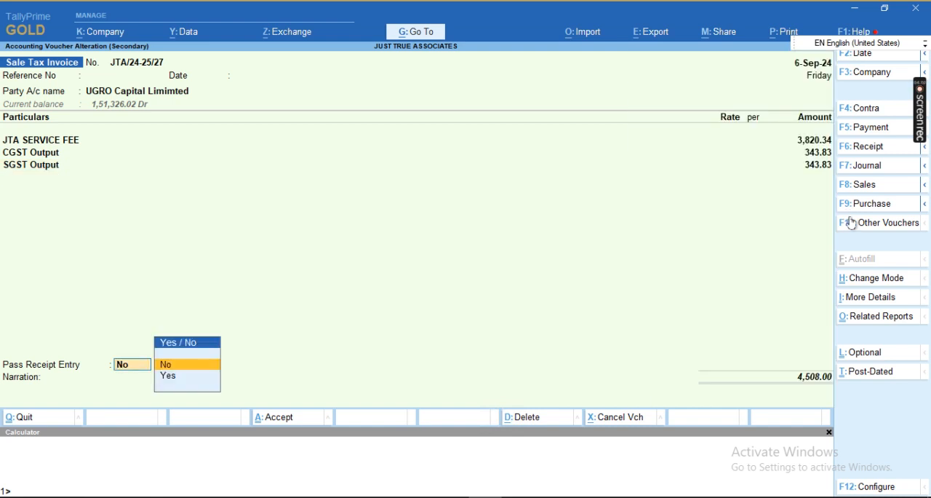
Step: Save the corrected invoice with Pass Receipt Entry left at No and return to the GSTR-1 summary
{"action": "key", "text": "Return"}
{"action": "key", "text": "Return"}
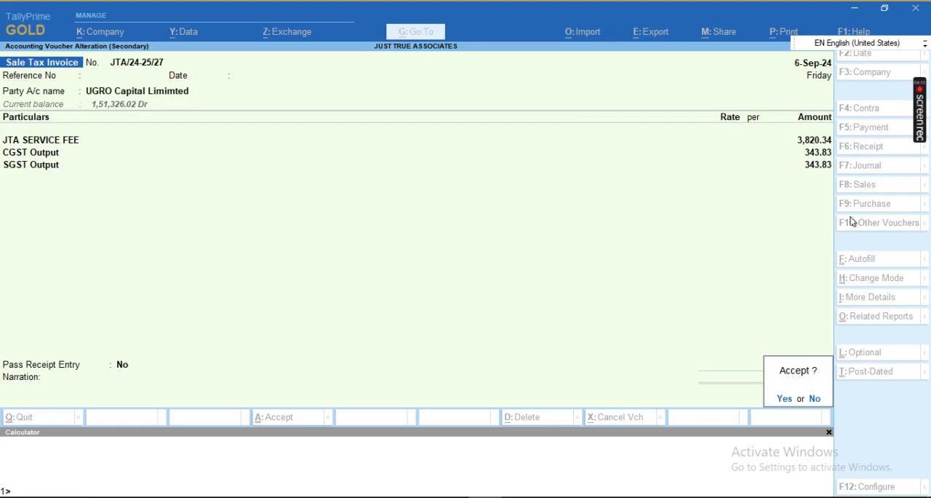
{"action": "key", "text": "Return"}
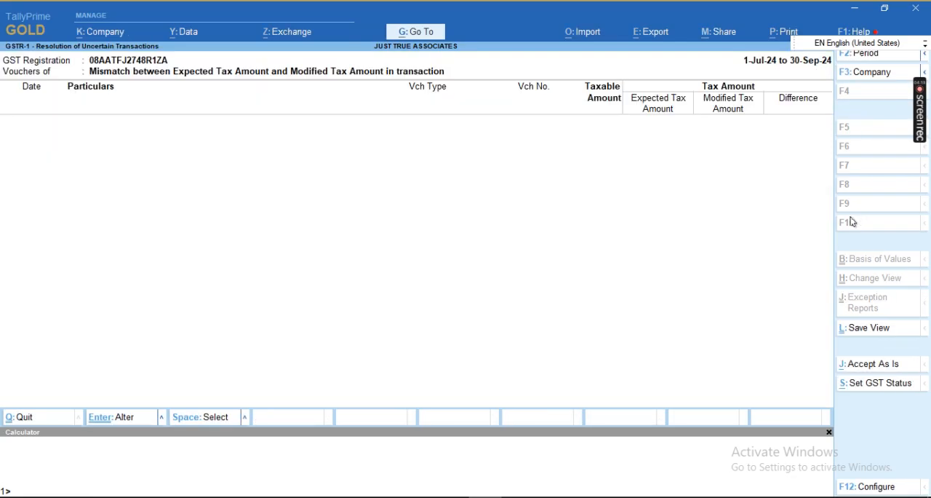
{"action": "key", "text": "Escape"}
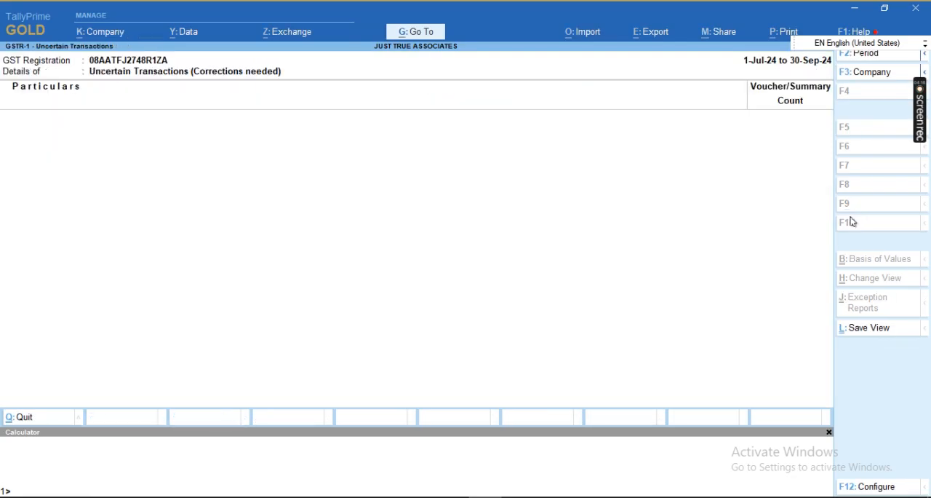
{"action": "key", "text": "Escape"}
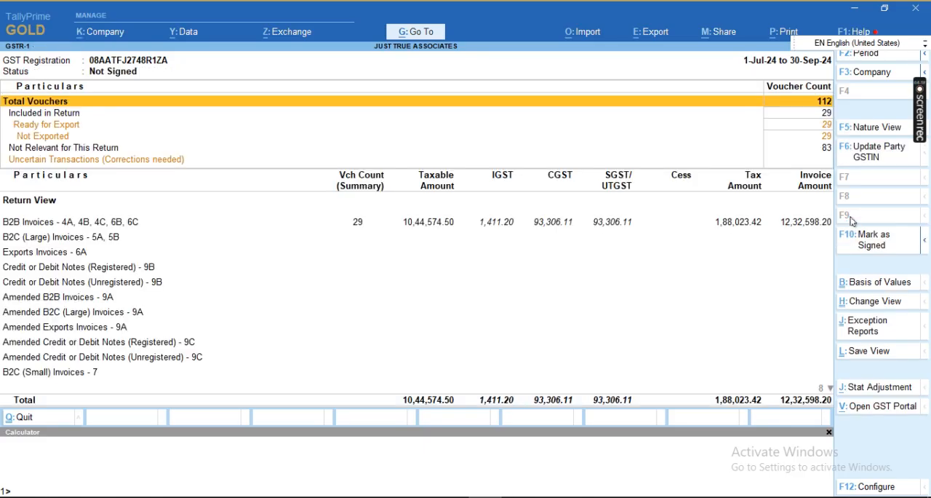
Step: Examine the GSTR-1 voucher counts from Ready for Export through Uncertain Transactions to the B2B Invoices line
{"action": "key", "text": "Down"}
{"action": "key", "text": "Down"}
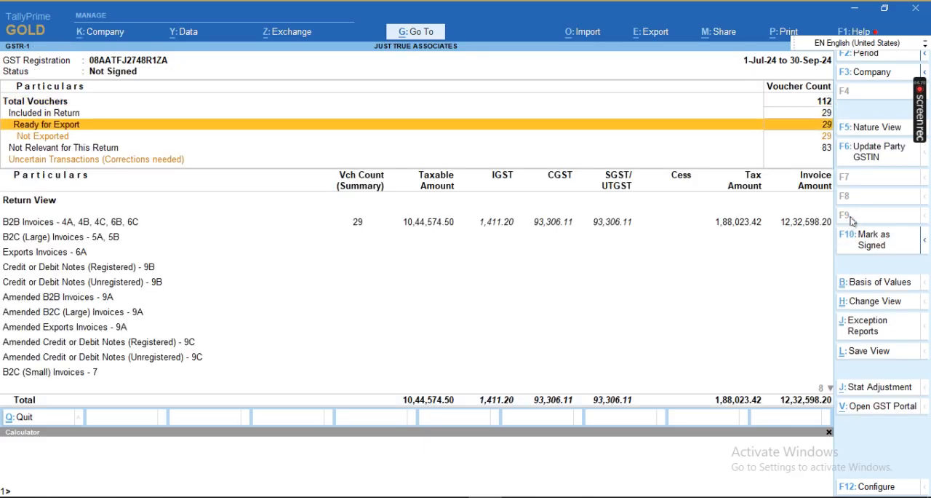
{"action": "key", "text": "Down"}
{"action": "key", "text": "Down"}
{"action": "key", "text": "Down"}
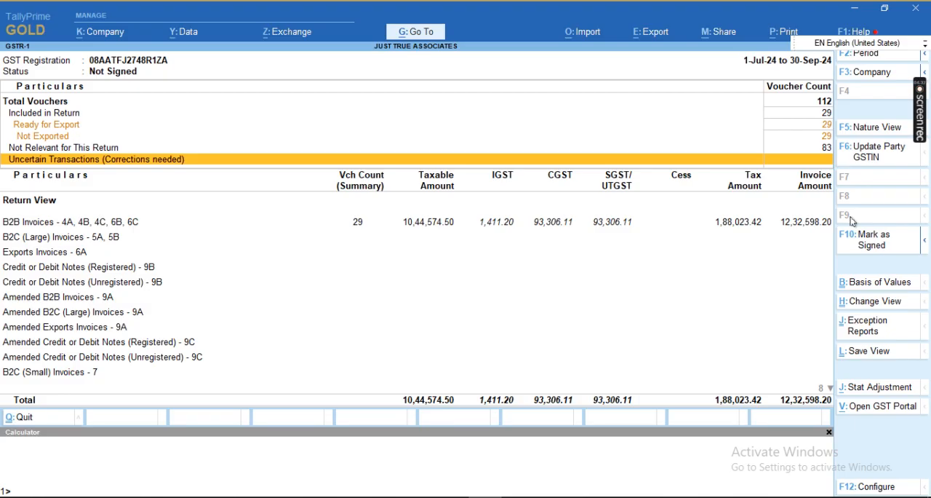
{"action": "key", "text": "Down"}
{"action": "key", "text": "Down"}
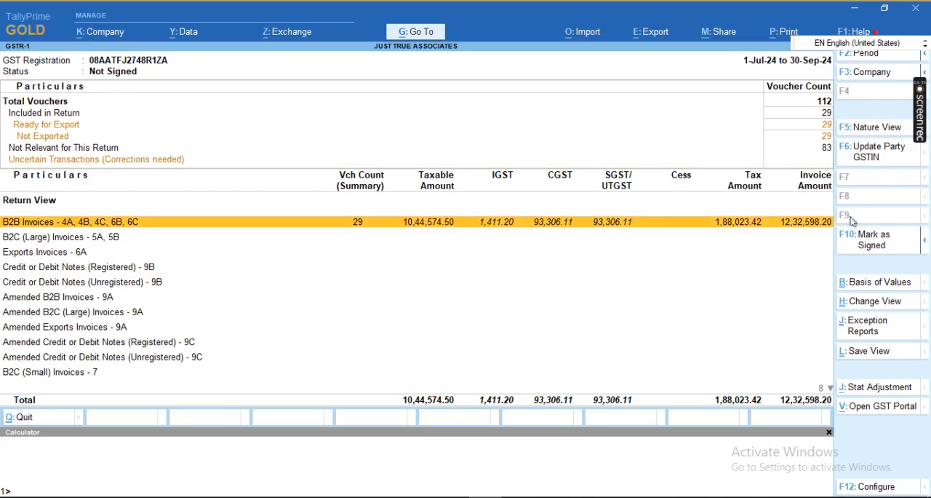
{"action": "key", "text": "Up"}
{"action": "key", "text": "Up"}
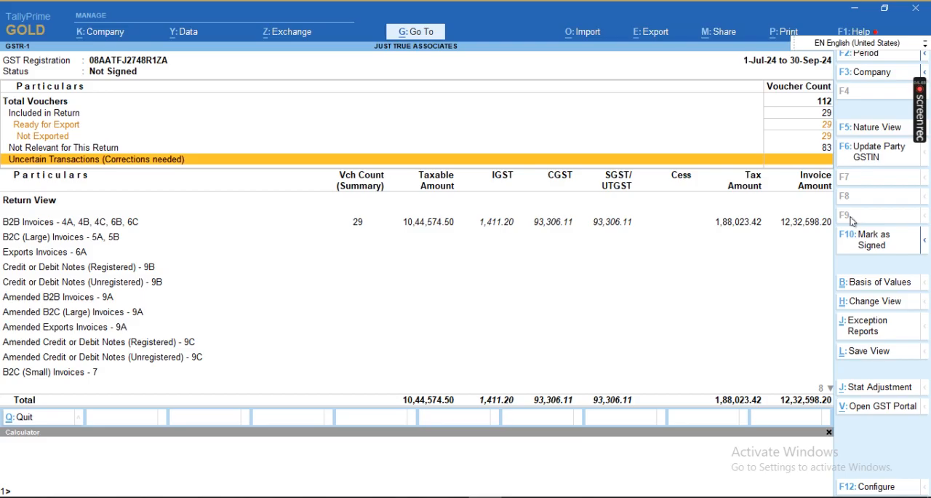
{"action": "key", "text": "Down"}
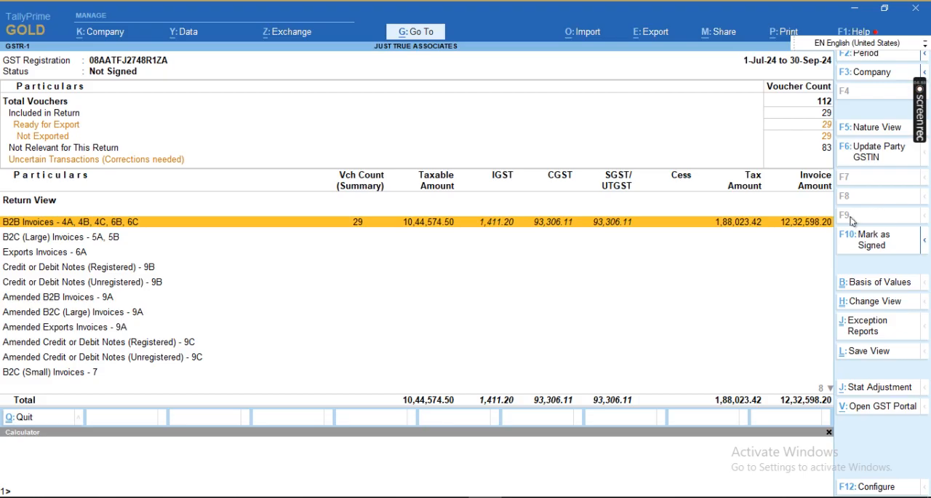
Step: Open the GST Returns export for GSTR-1 and look through the vouchers pending export
{"action": "key", "text": "alt"}
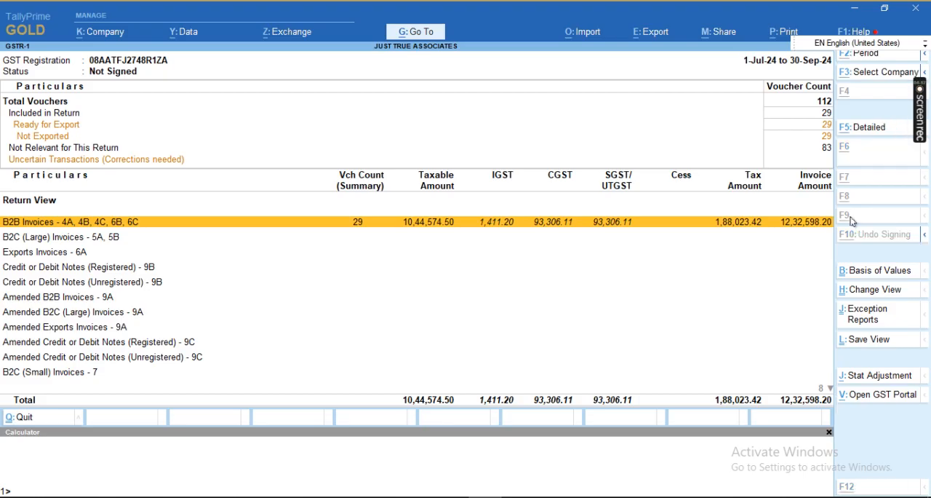
{"action": "key", "text": "alt+e"}
{"action": "key", "text": "Down"}
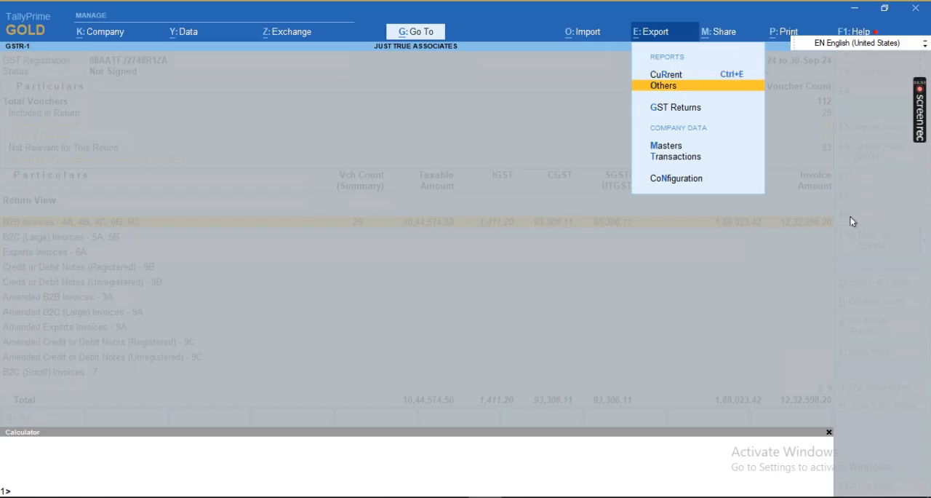
{"action": "key", "text": "Down"}
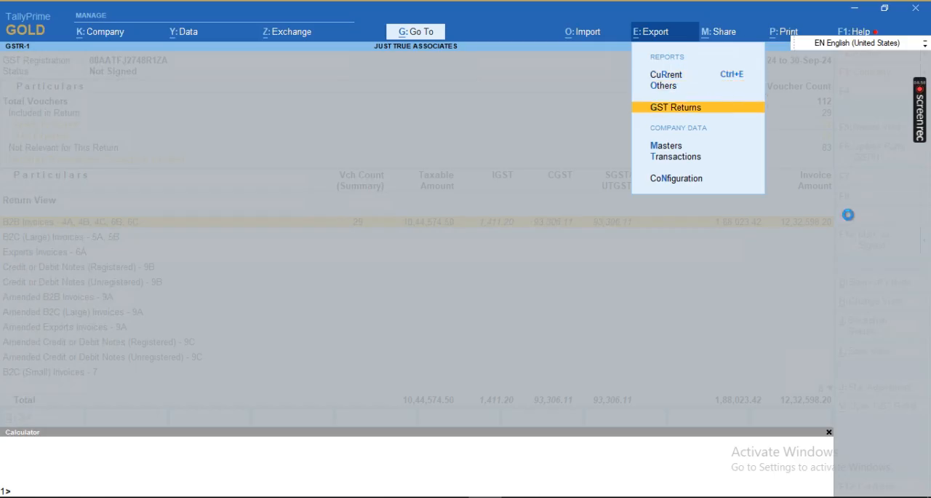
{"action": "key", "text": "Return"}
{"action": "key", "text": "Down"}
{"action": "key", "text": "Down"}
{"action": "key", "text": "Down"}
{"action": "key", "text": "Down"}
{"action": "key", "text": "Down"}
{"action": "key", "text": "Down"}
{"action": "key", "text": "Down"}
{"action": "key", "text": "Down"}
{"action": "key", "text": "Down"}
{"action": "key", "text": "Down"}
{"action": "key", "text": "Down"}
{"action": "key", "text": "Down"}
{"action": "key", "text": "Down"}
{"action": "key", "text": "Down"}
{"action": "key", "text": "Down"}
{"action": "key", "text": "Down"}
{"action": "key", "text": "Down"}
{"action": "key", "text": "Down"}
{"action": "key", "text": "Down"}
{"action": "key", "text": "Down"}
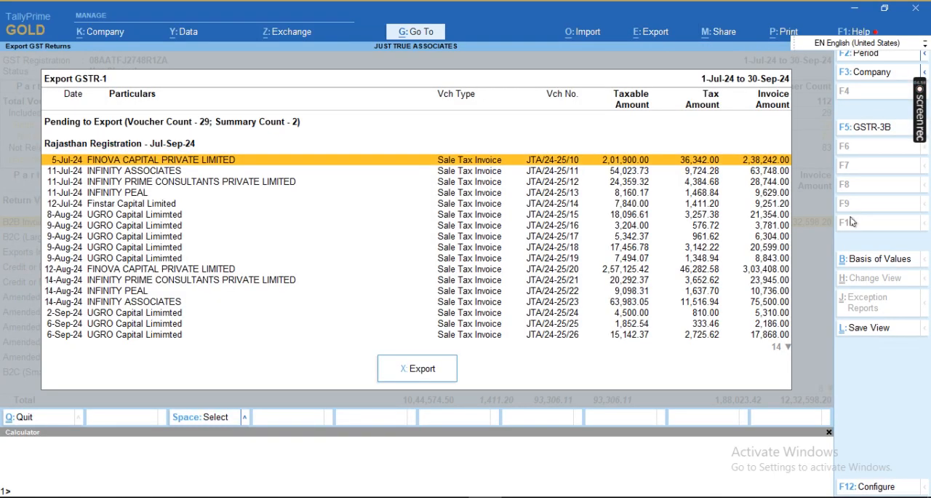
{"action": "key", "text": "Up"}
{"action": "key", "text": "Up"}
{"action": "key", "text": "Up"}
{"action": "key", "text": "Up"}
{"action": "key", "text": "Up"}
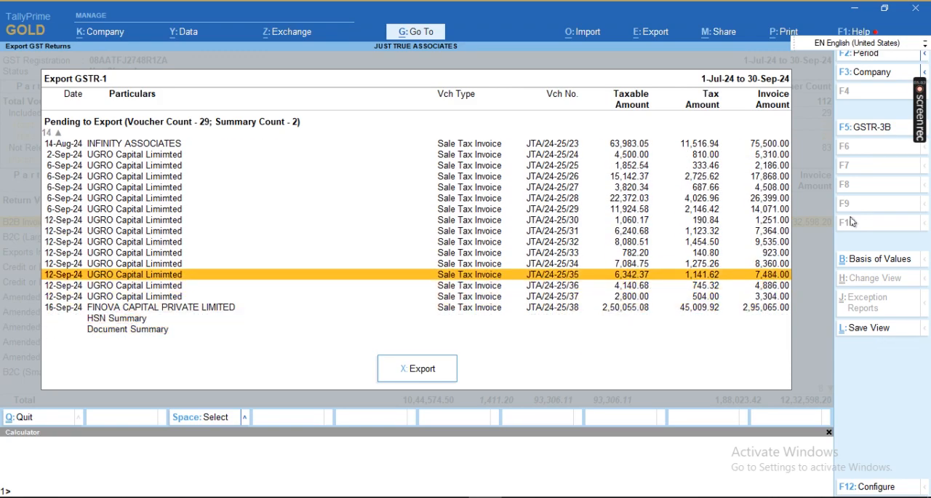
Step: Configure the Export GSTR-1 list to show Party GSTIN/UIN, Section and GST Status
{"action": "key", "text": "F12"}
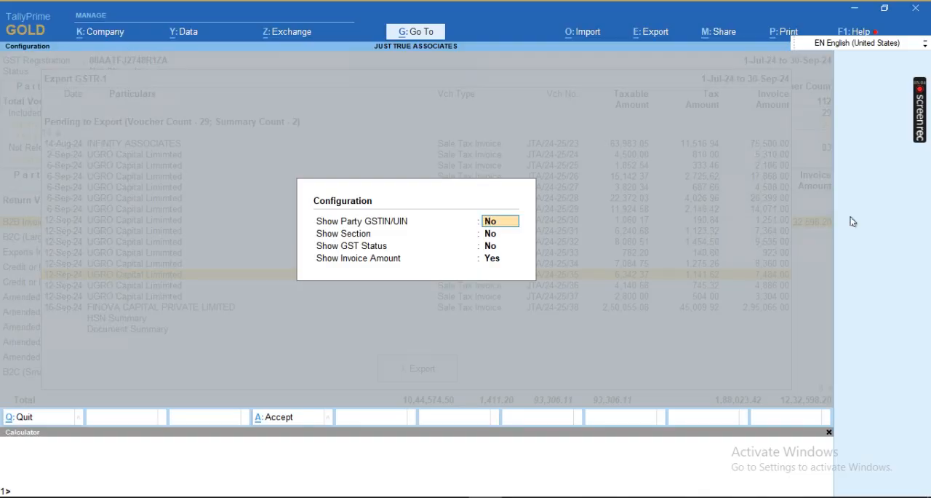
{"action": "type", "text": "yyy"}
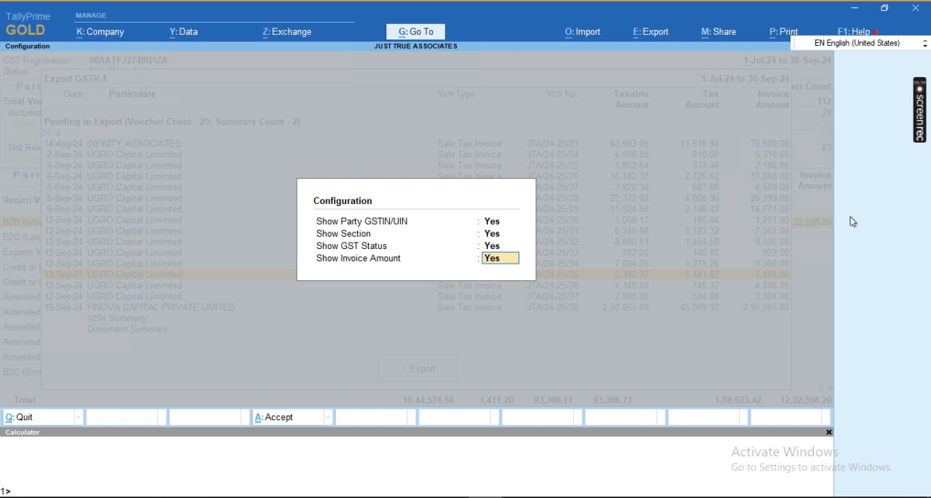
{"action": "key", "text": "ctrl+a"}
{"action": "key", "text": "Down"}
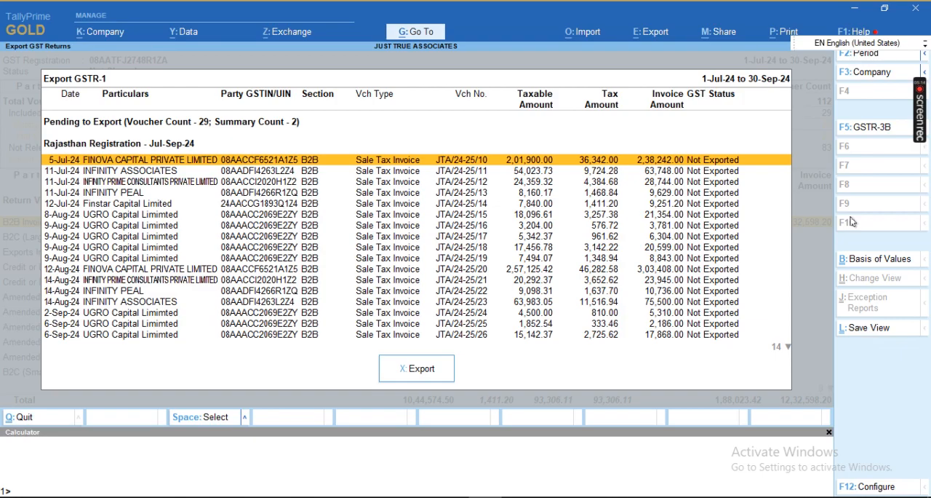
{"action": "key", "text": "ctrl+b"}
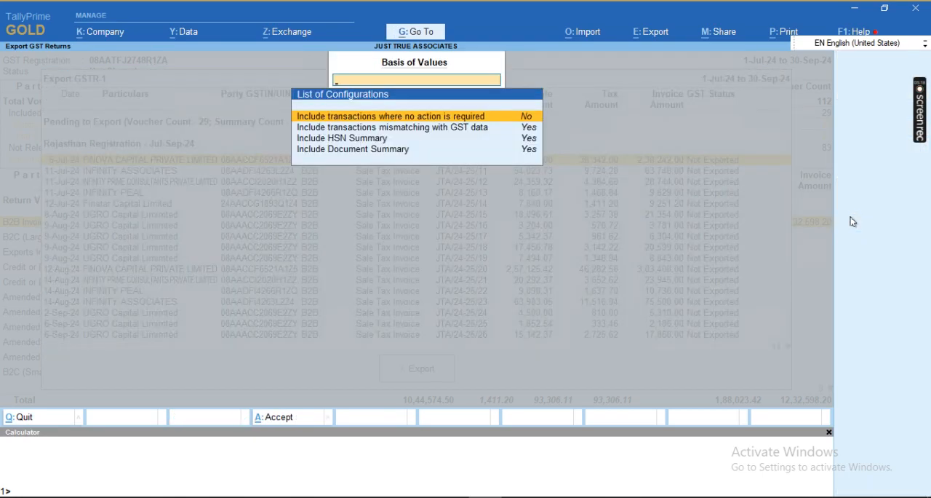
{"action": "key", "text": "Down"}
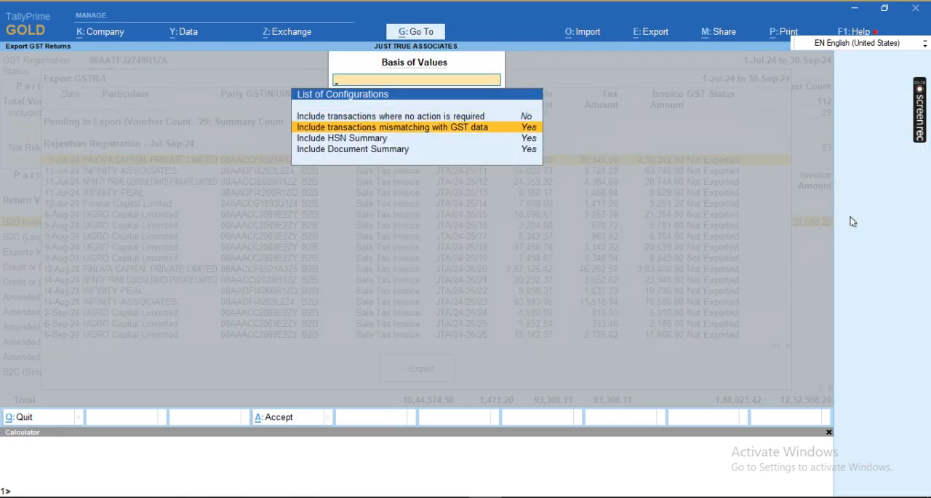
{"action": "key", "text": "Escape"}
Step: In the export's Basis of Values, set Include transactions where no action is required to Yes
{"action": "key", "text": "ctrl+b"}
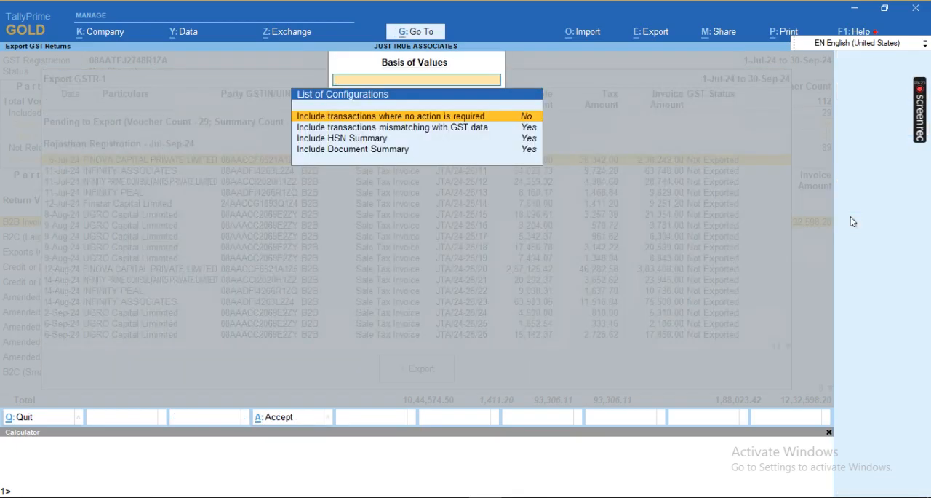
{"action": "key", "text": "Down"}
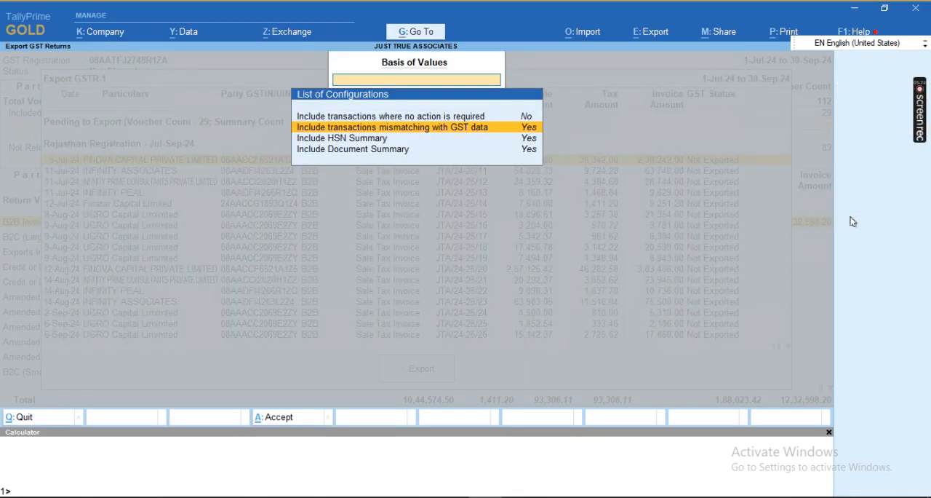
{"action": "key", "text": "Down"}
{"action": "key", "text": "Down"}
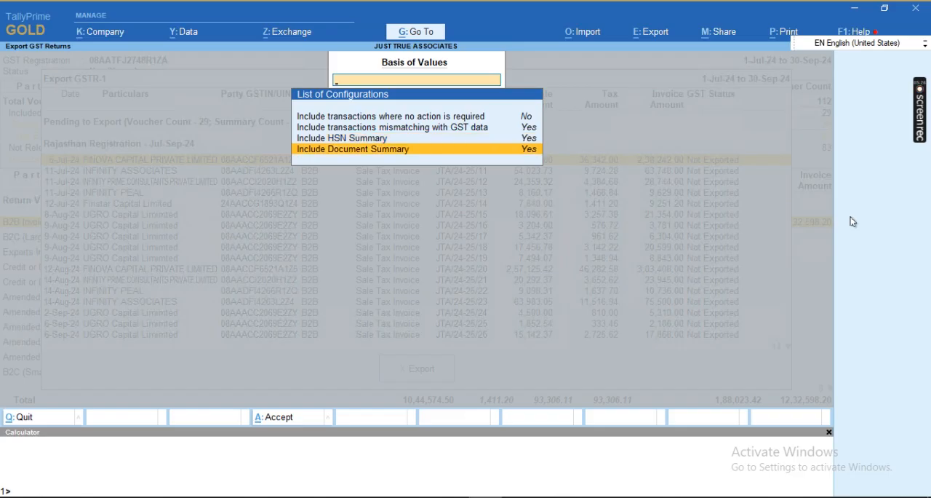
{"action": "key", "text": "Up"}
{"action": "key", "text": "Up"}
{"action": "key", "text": "Up"}
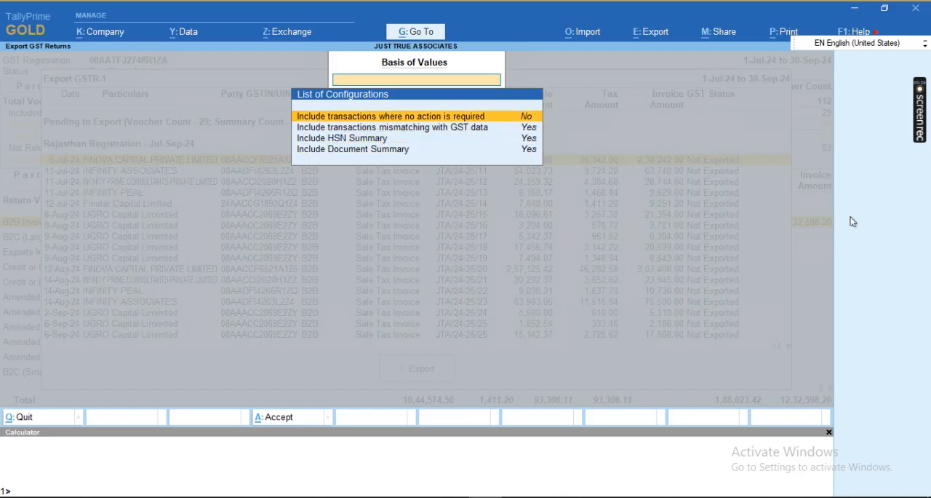
{"action": "key", "text": "Return"}
Step: Check the HSN Summary and Document Summary inclusion options and accept the Basis of Values settings
{"action": "key", "text": "Down"}
{"action": "key", "text": "Down"}
{"action": "key", "text": "Down"}
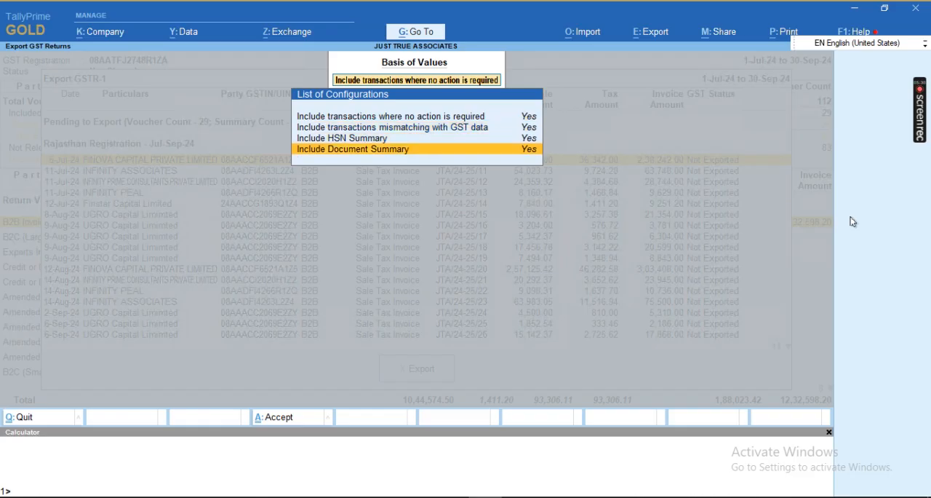
{"action": "key", "text": "Up"}
{"action": "key", "text": "Down"}
{"action": "key", "text": "Up"}
{"action": "key", "text": "Down"}
{"action": "key", "text": "Up"}
{"action": "key", "text": "Down"}
{"action": "key", "text": "Up"}
{"action": "key", "text": "Down"}
{"action": "key", "text": "Up"}
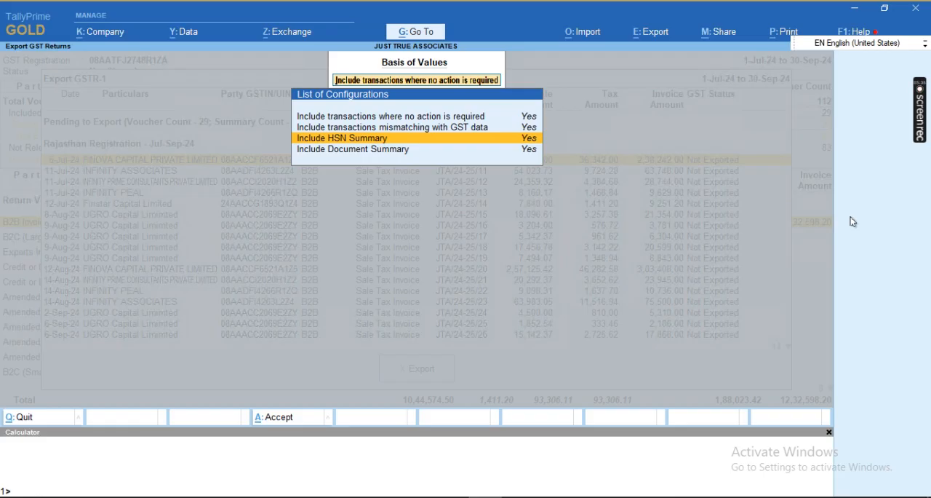
{"action": "key", "text": "ctrl+a"}
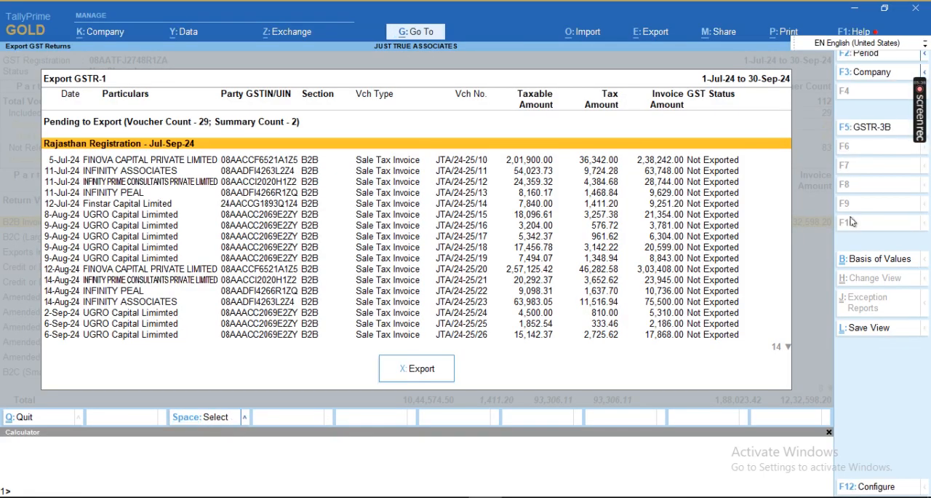
Step: Review the GSTR-1 vouchers pending export, from the July invoices to the HSN and Document Summary rows, checking GSTIN, section and status
{"action": "key", "text": "Down"}
{"action": "key", "text": "Up"}
{"action": "key", "text": "Down"}
{"action": "key", "text": "Down"}
{"action": "key", "text": "Down"}
{"action": "key", "text": "Down"}
{"action": "key", "text": "Down"}
{"action": "key", "text": "Down"}
{"action": "key", "text": "Down"}
{"action": "key", "text": "Down"}
{"action": "key", "text": "Down"}
{"action": "key", "text": "Down"}
{"action": "key", "text": "Down"}
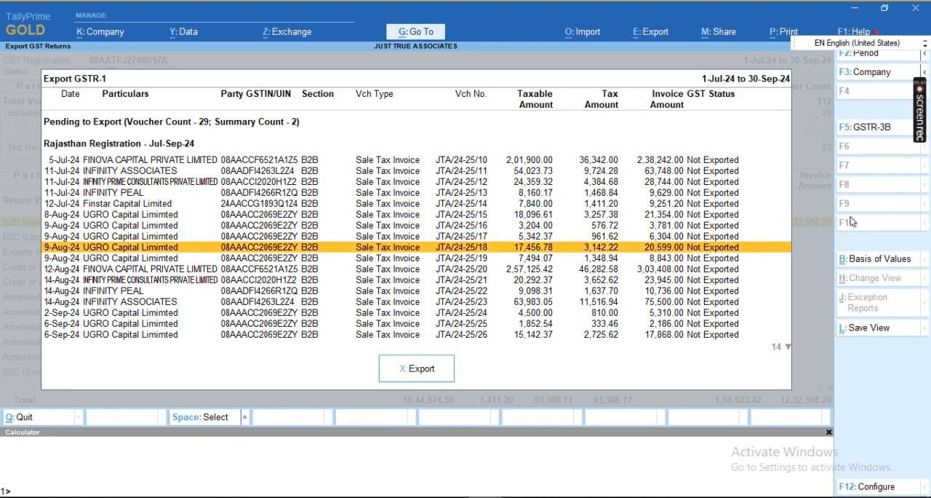
{"action": "key", "text": "Up"}
{"action": "key", "text": "Up"}
{"action": "key", "text": "Down"}
{"action": "key", "text": "Down"}
{"action": "key", "text": "Down"}
{"action": "key", "text": "Down"}
{"action": "key", "text": "Down"}
{"action": "key", "text": "Down"}
{"action": "key", "text": "Down"}
{"action": "key", "text": "Down"}
{"action": "key", "text": "Down"}
{"action": "key", "text": "Down"}
{"action": "key", "text": "Down"}
{"action": "key", "text": "Down"}
{"action": "key", "text": "Down"}
{"action": "key", "text": "Down"}
{"action": "key", "text": "Down"}
{"action": "key", "text": "Down"}
{"action": "key", "text": "Down"}
{"action": "key", "text": "Down"}
{"action": "key", "text": "Down"}
{"action": "key", "text": "Down"}
{"action": "key", "text": "Down"}
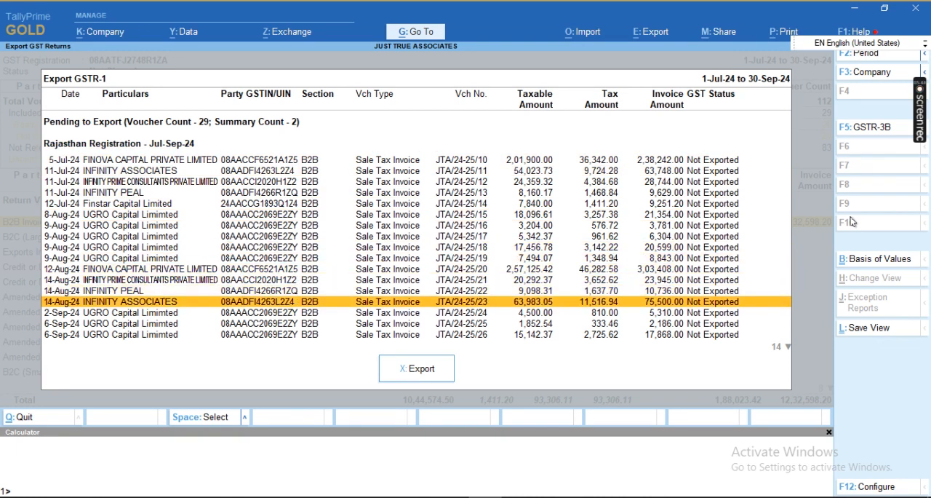
{"action": "key", "text": "Up"}
{"action": "key", "text": "Up"}
{"action": "key", "text": "Up"}
{"action": "key", "text": "Up"}
{"action": "key", "text": "Up"}
{"action": "key", "text": "Up"}
{"action": "key", "text": "Up"}
{"action": "key", "text": "Up"}
{"action": "key", "text": "Up"}
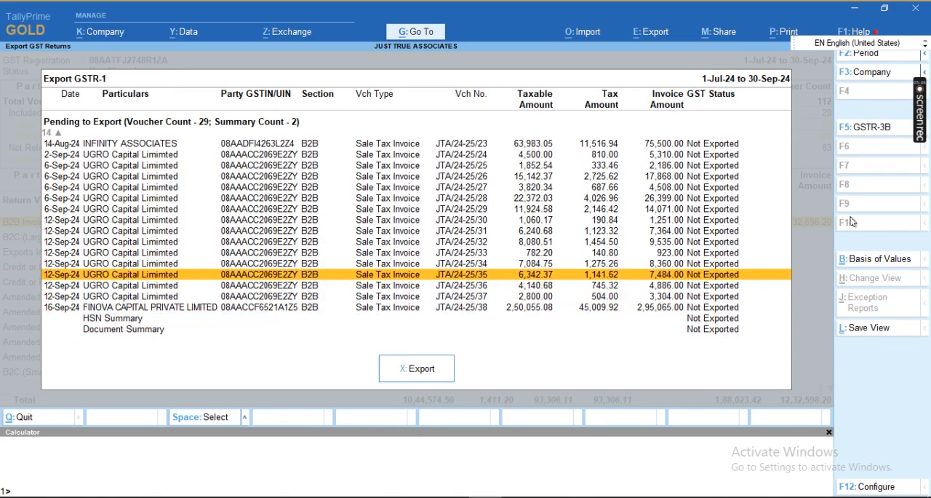
{"action": "key", "text": "Up"}
{"action": "key", "text": "Up"}
{"action": "key", "text": "Up"}
{"action": "key", "text": "Up"}
{"action": "key", "text": "Up"}
{"action": "key", "text": "Up"}
{"action": "key", "text": "Up"}
{"action": "key", "text": "Up"}
{"action": "key", "text": "Up"}
{"action": "key", "text": "Up"}
{"action": "key", "text": "Up"}
{"action": "key", "text": "Up"}
{"action": "key", "text": "Up"}
{"action": "key", "text": "Up"}
{"action": "key", "text": "Up"}
{"action": "key", "text": "Up"}
{"action": "key", "text": "Up"}
{"action": "key", "text": "Up"}
{"action": "key", "text": "Up"}
{"action": "key", "text": "Up"}
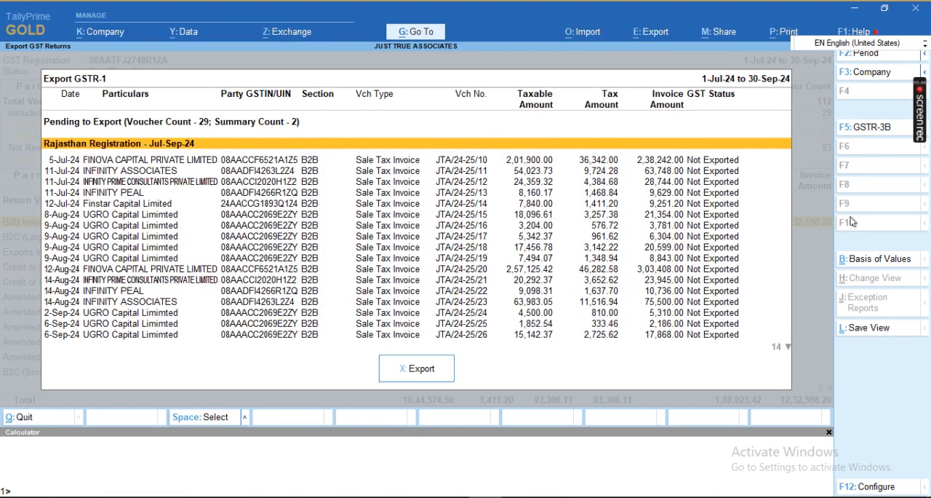
{"action": "key", "text": "Down"}
{"action": "key", "text": "Down"}
{"action": "key", "text": "Down"}
{"action": "key", "text": "Down"}
{"action": "key", "text": "Down"}
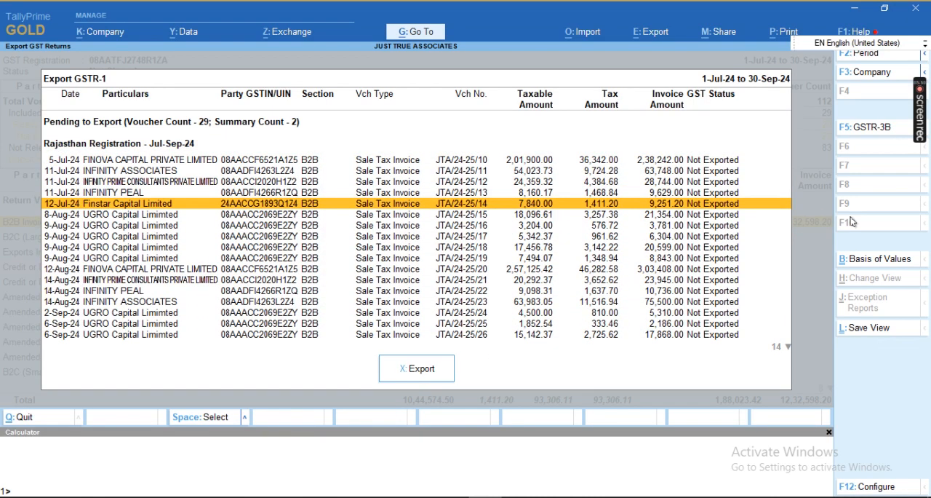
Step: Export the pending GSTR-1 vouchers in Excel (Spreadsheet) format to the C:\EXPORT folder
{"action": "left_click", "coordinate": [413, 370]}
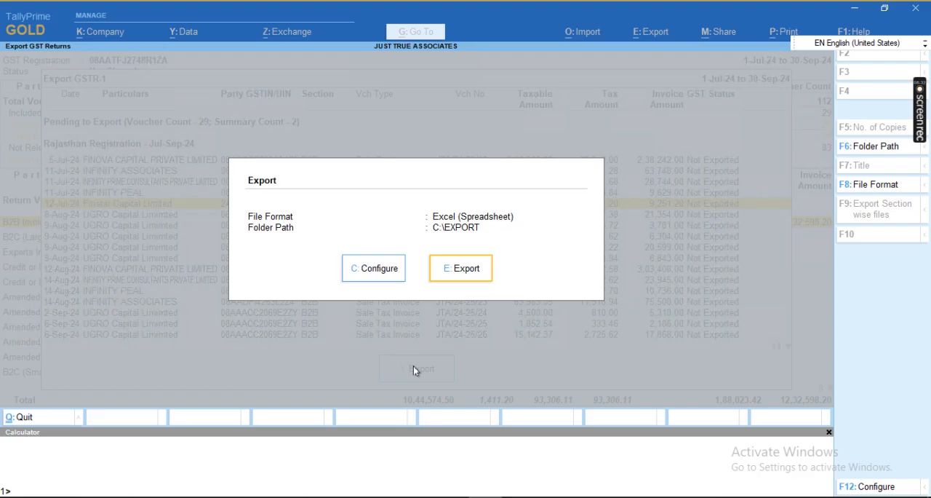
{"action": "key", "text": "c"}
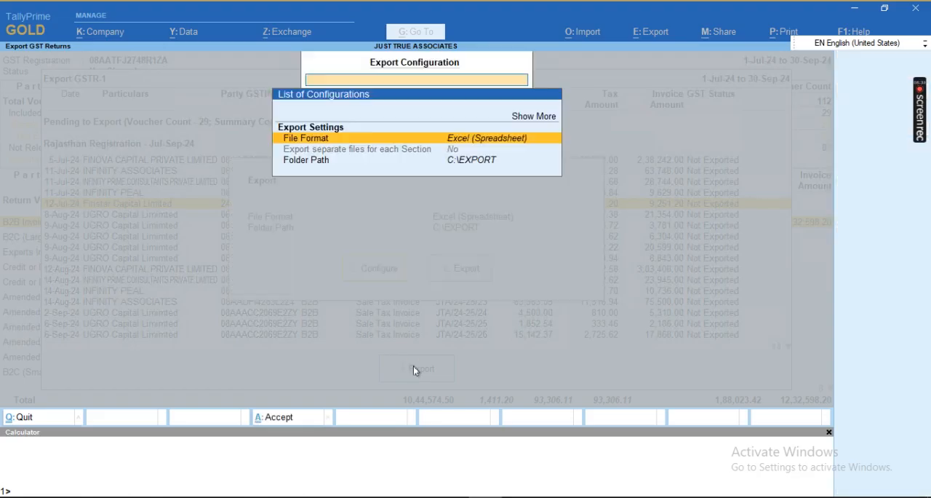
{"action": "key", "text": "Return"}
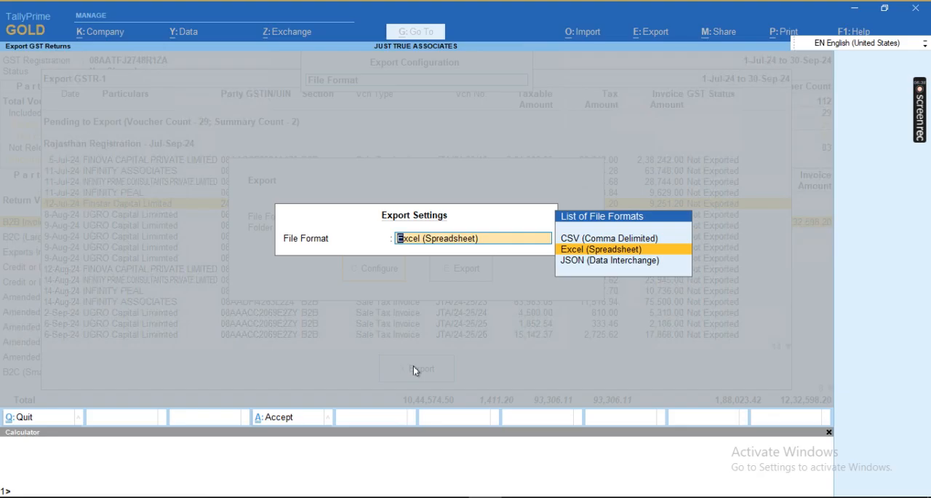
{"action": "key", "text": "Return"}
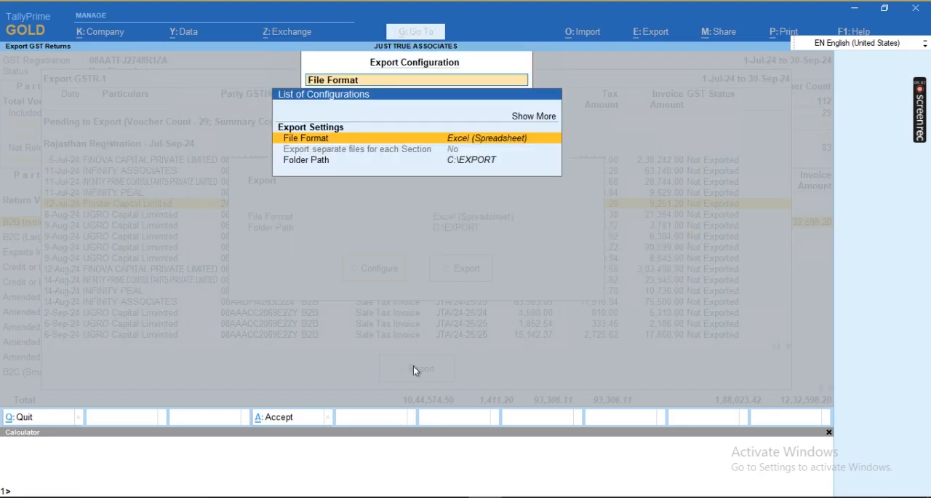
{"action": "key", "text": "Down"}
{"action": "key", "text": "Down"}
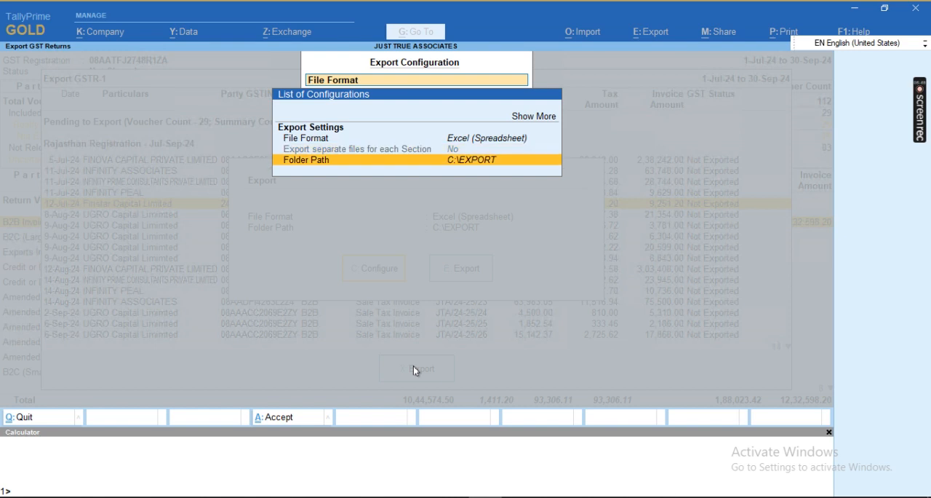
{"action": "key", "text": "ctrl+a"}
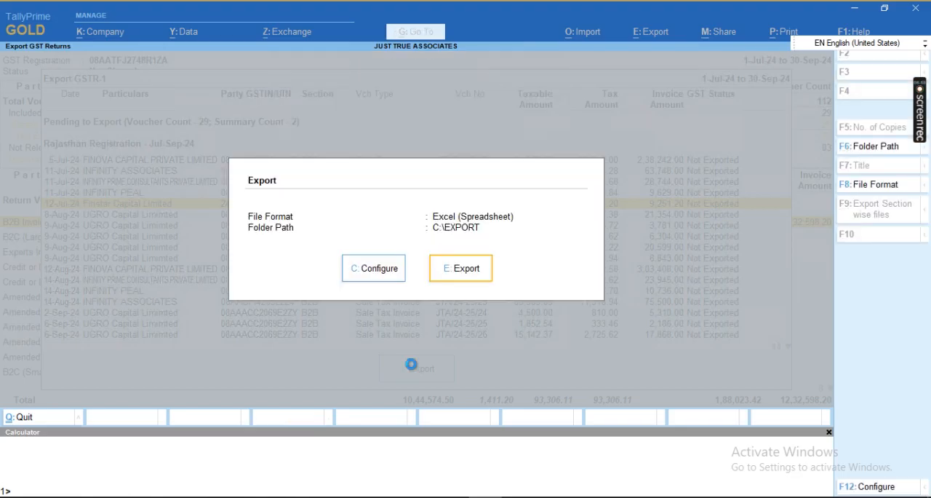
{"action": "key", "text": "Return"}
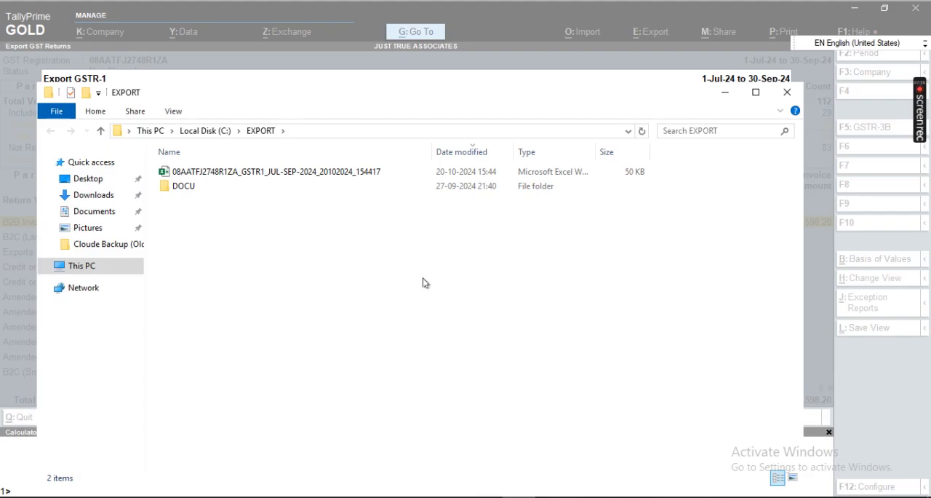
Step: Switch back to TallyPrime and export the GSTR-1 again to C:\EXPORT with the file format set to JSON (Data Interchange)
{"action": "key", "text": "alt+Tab"}
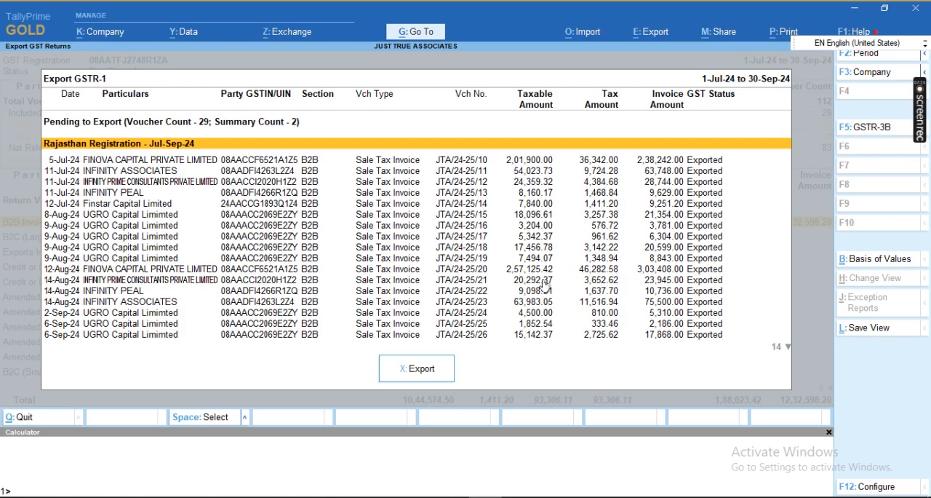
{"action": "key", "text": "Down"}
{"action": "key", "text": "Down"}
{"action": "key", "text": "Down"}
{"action": "key", "text": "Down"}
{"action": "key", "text": "Down"}
{"action": "key", "text": "Up"}
{"action": "key", "text": "Up"}
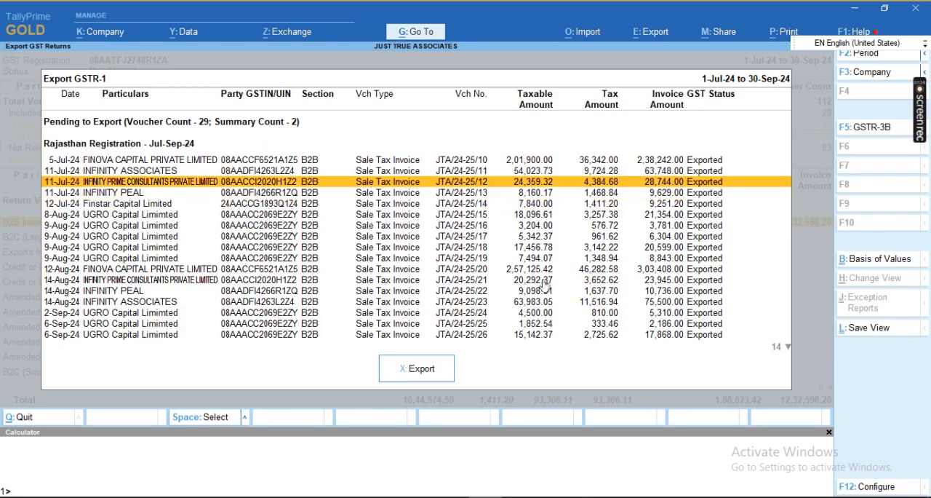
{"action": "left_click", "coordinate": [419, 371]}
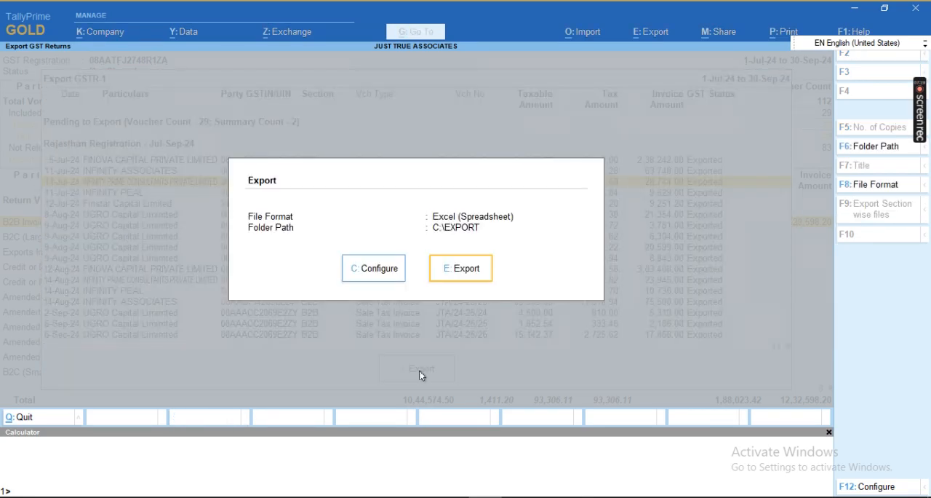
{"action": "key", "text": "Left"}
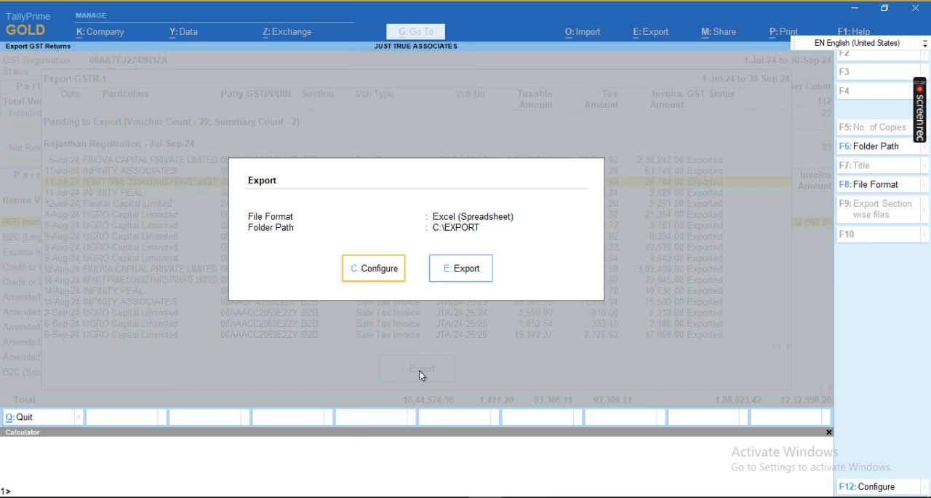
{"action": "key", "text": "Return"}
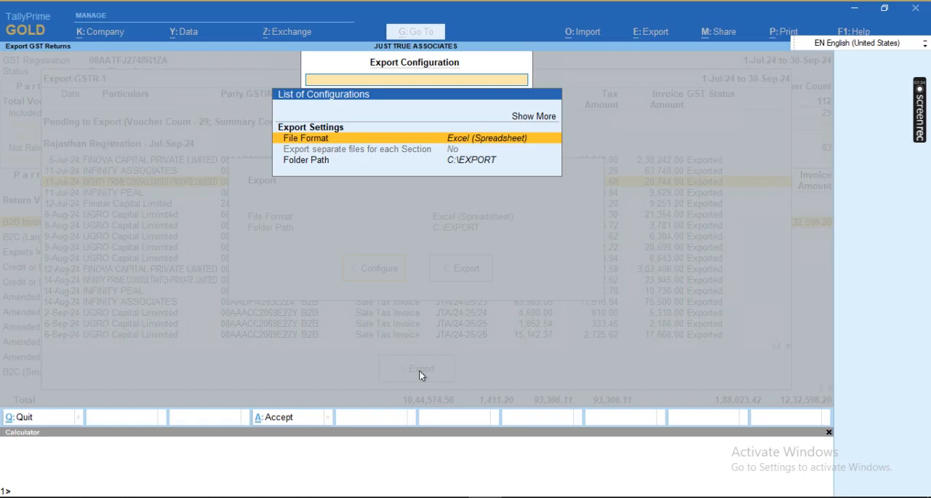
{"action": "key", "text": "Return"}
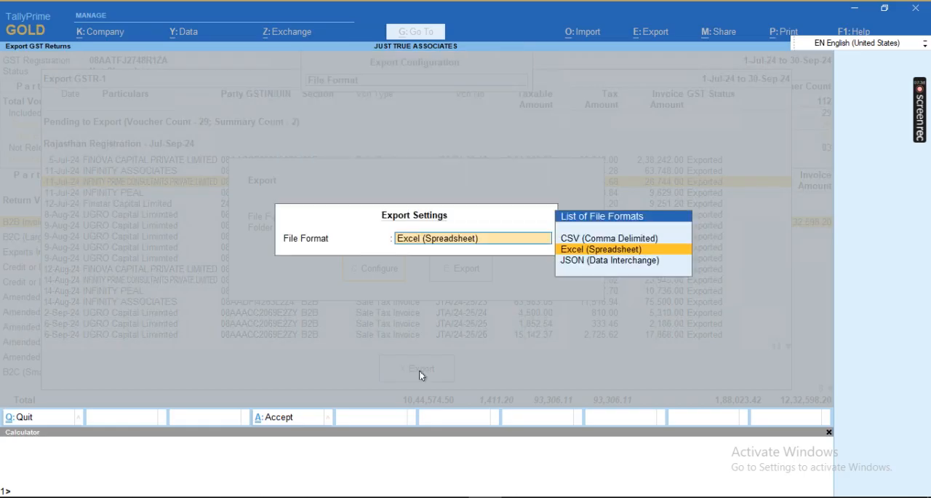
{"action": "key", "text": "Down"}
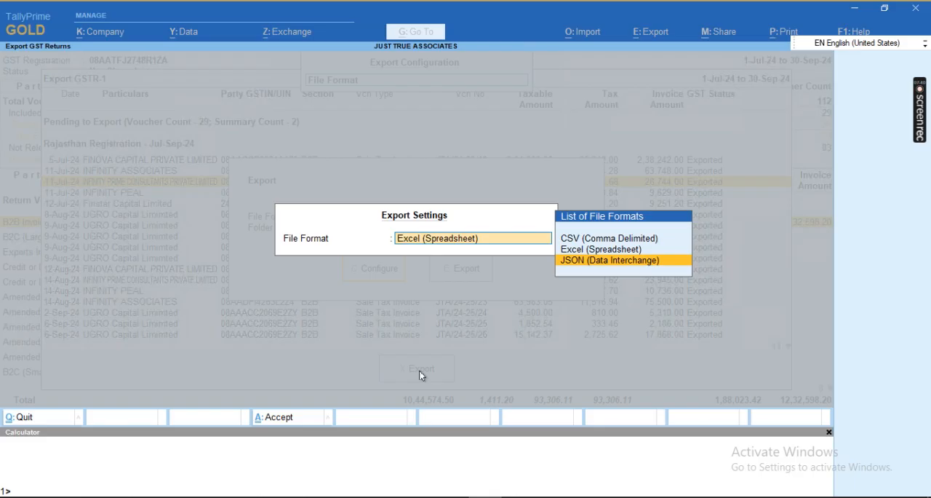
{"action": "key", "text": "Return"}
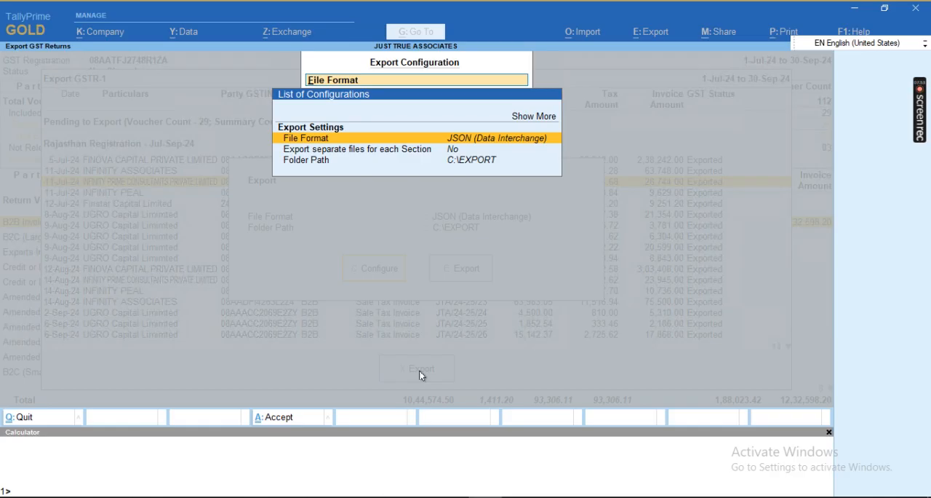
{"action": "key", "text": "Escape"}
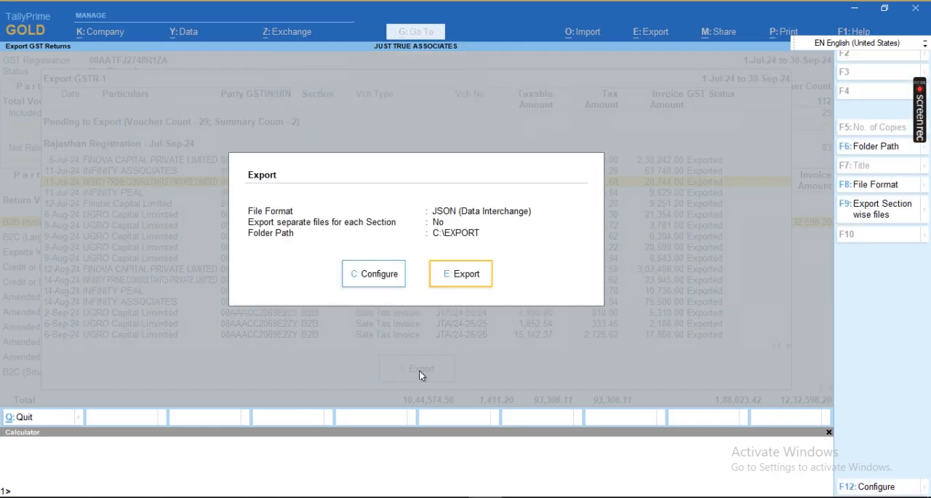
{"action": "key", "text": "Return"}
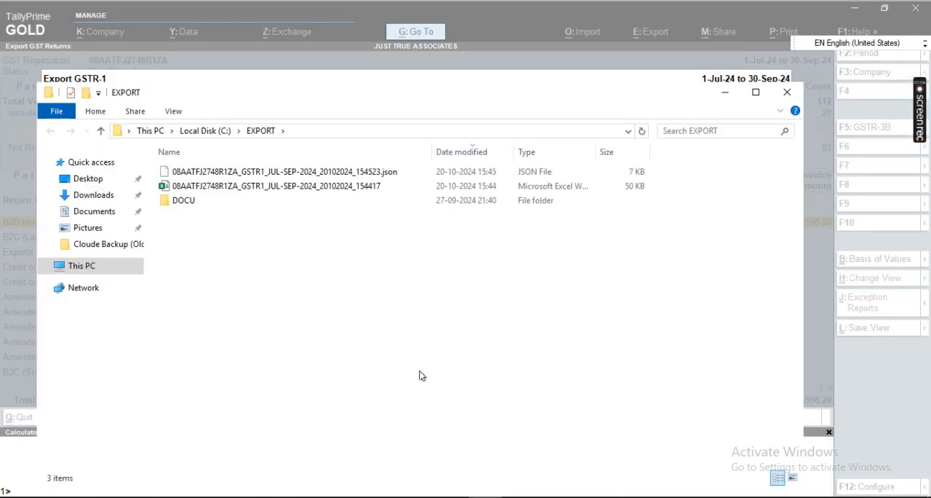
Step: Select the exported GSTR-1 JSON and Excel files together in the EXPORT folder and copy them
{"action": "left_click", "coordinate": [264, 178]}
{"action": "left_click", "coordinate": [267, 187]}
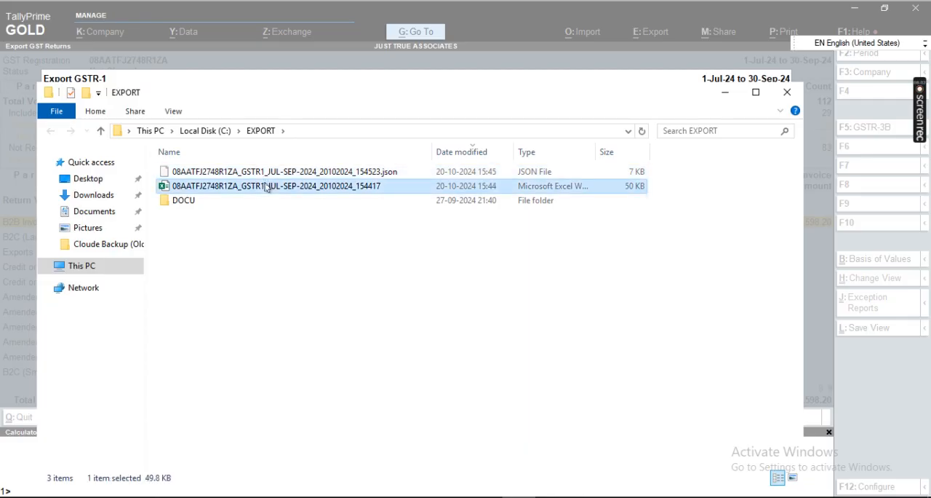
{"action": "key", "text": "Up"}
{"action": "key", "text": "shift+Down"}
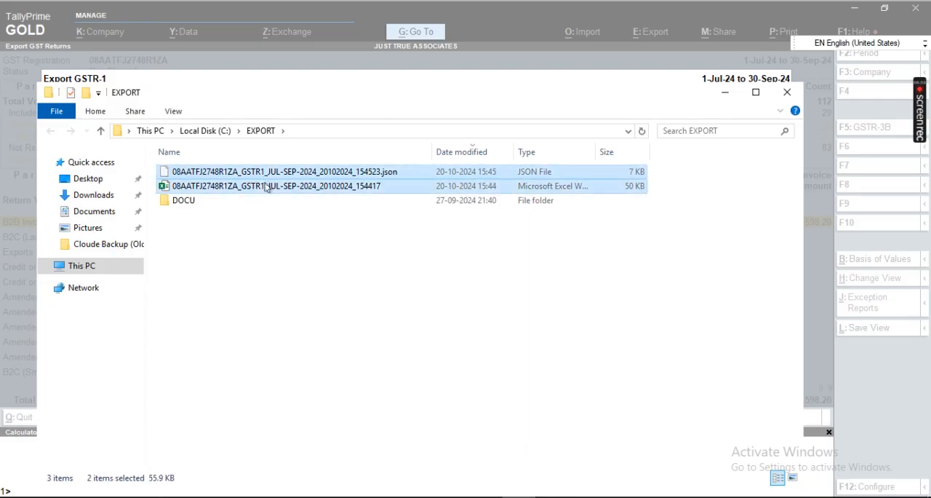
Step: Open the client folder on the redirected D drive of the connected desktop computer
{"action": "left_click", "coordinate": [82, 271]}
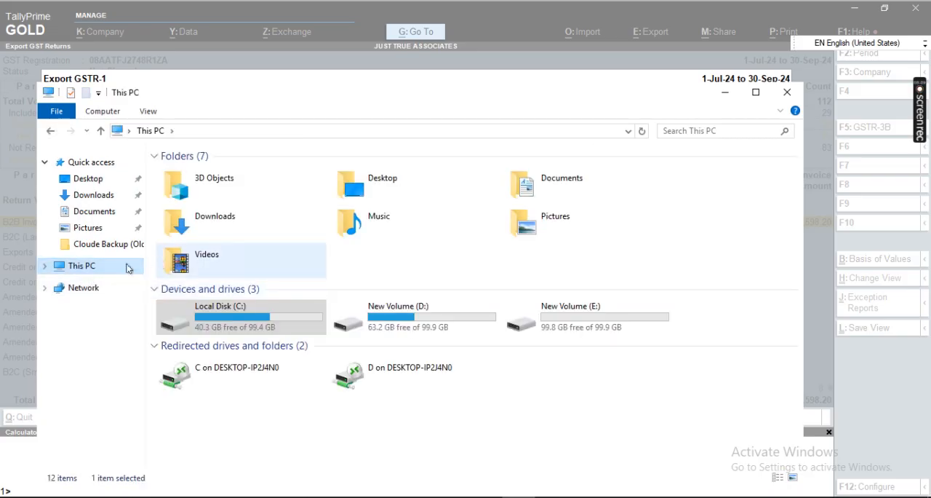
{"action": "double_click", "coordinate": [427, 320]}
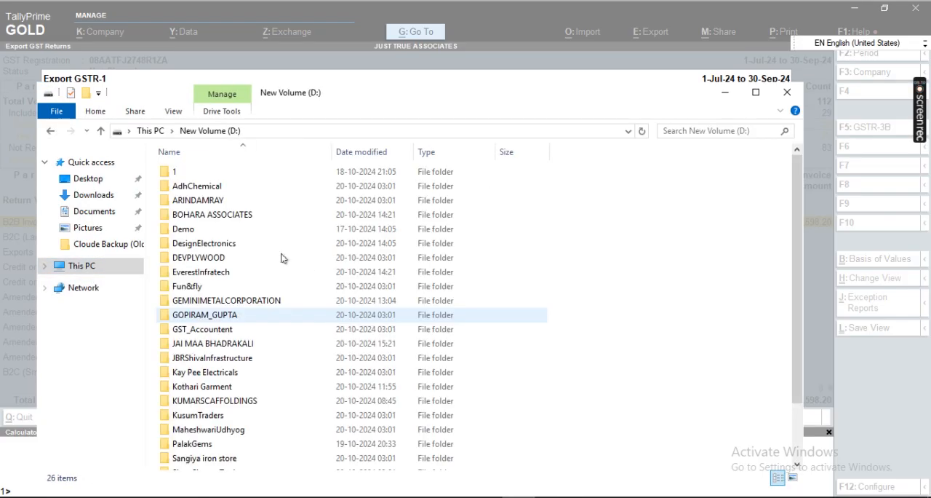
{"action": "left_click", "coordinate": [95, 267]}
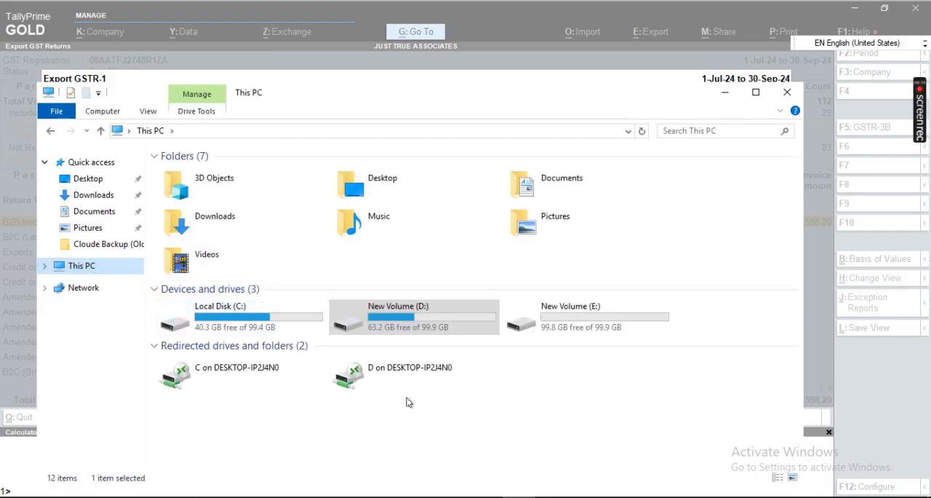
{"action": "left_click", "coordinate": [398, 376]}
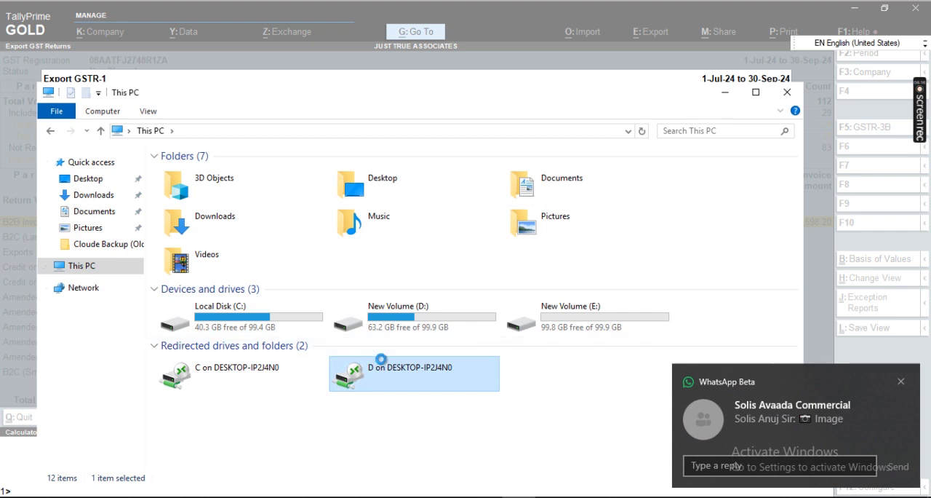
{"action": "double_click", "coordinate": [396, 374]}
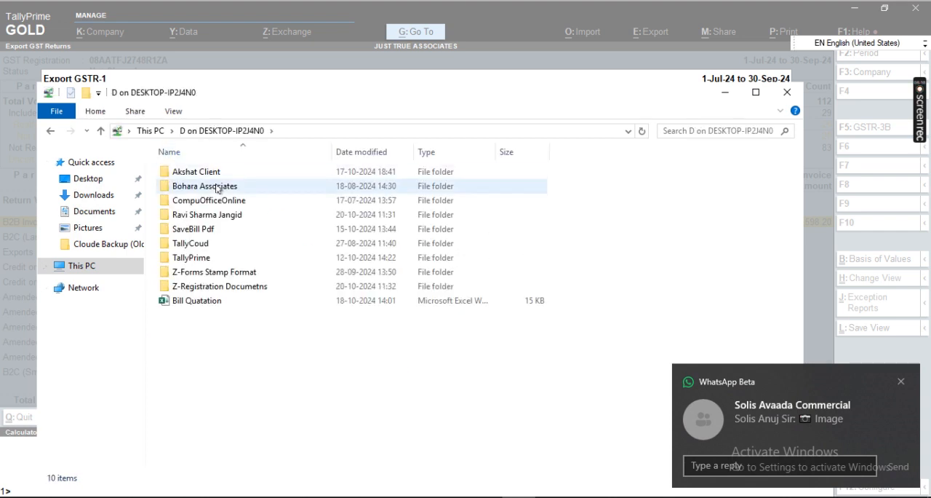
{"action": "left_click", "coordinate": [212, 175]}
{"action": "double_click", "coordinate": [212, 175]}
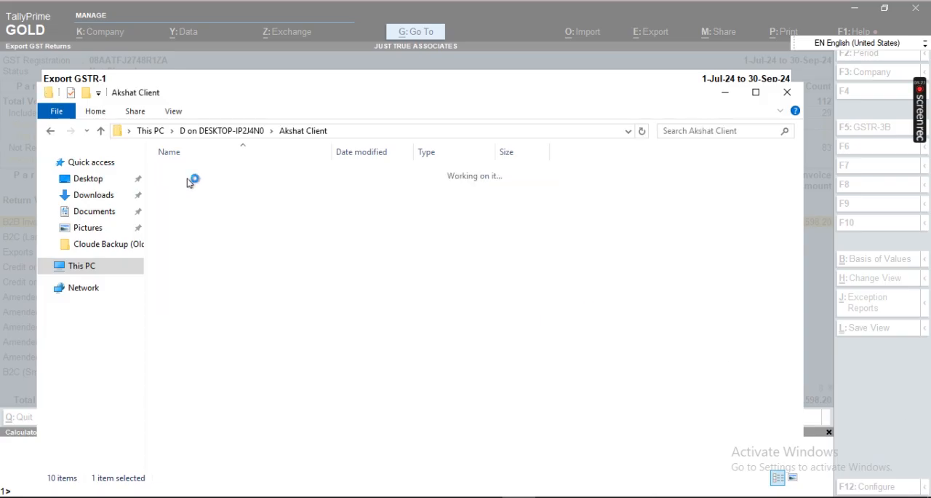
Step: Open the QTR-2 folder of FY 2024-25 for Just True Associates inside the GST Return folder
{"action": "double_click", "coordinate": [215, 187]}
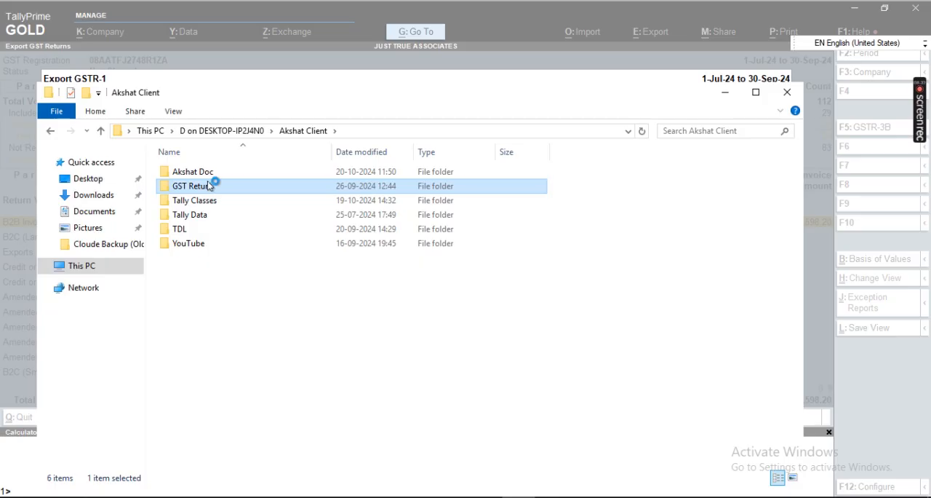
{"action": "double_click", "coordinate": [260, 187]}
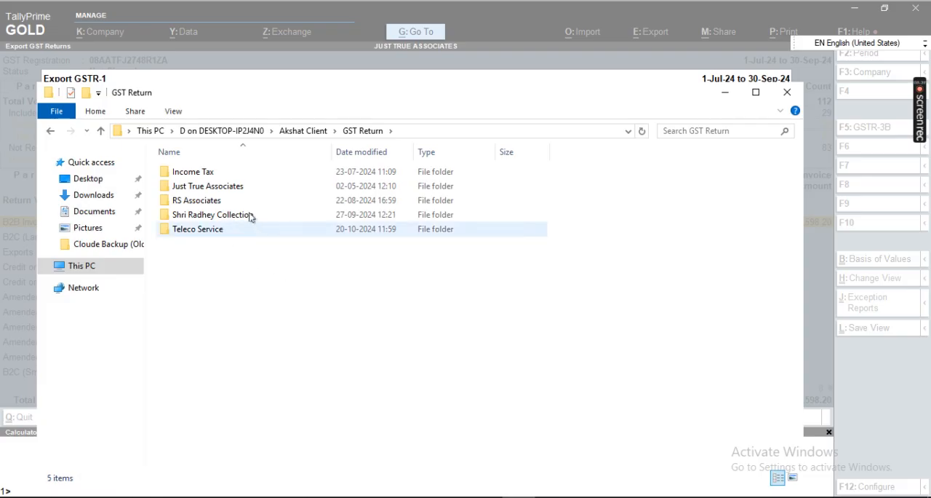
{"action": "double_click", "coordinate": [235, 187]}
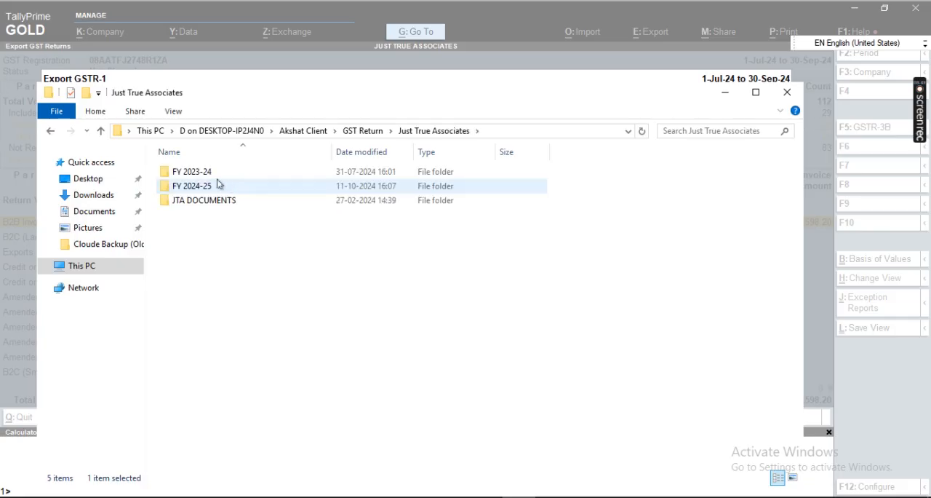
{"action": "double_click", "coordinate": [217, 188]}
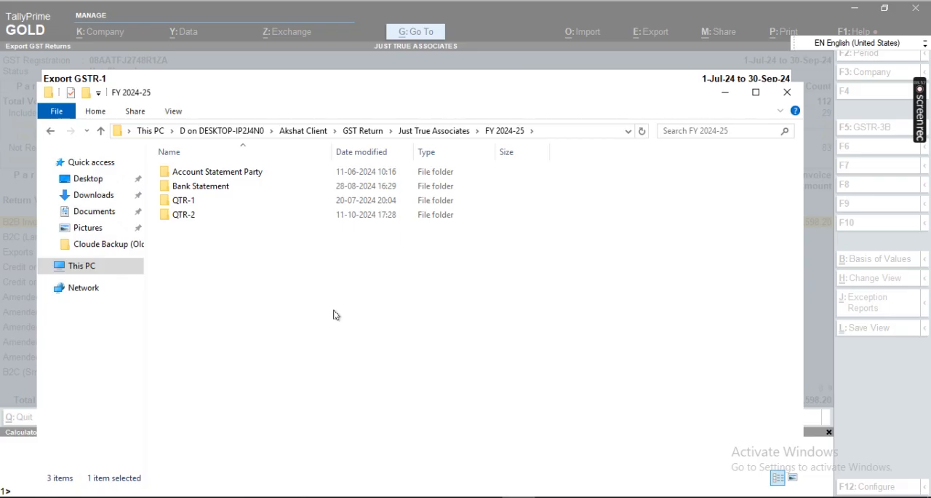
{"action": "double_click", "coordinate": [187, 215]}
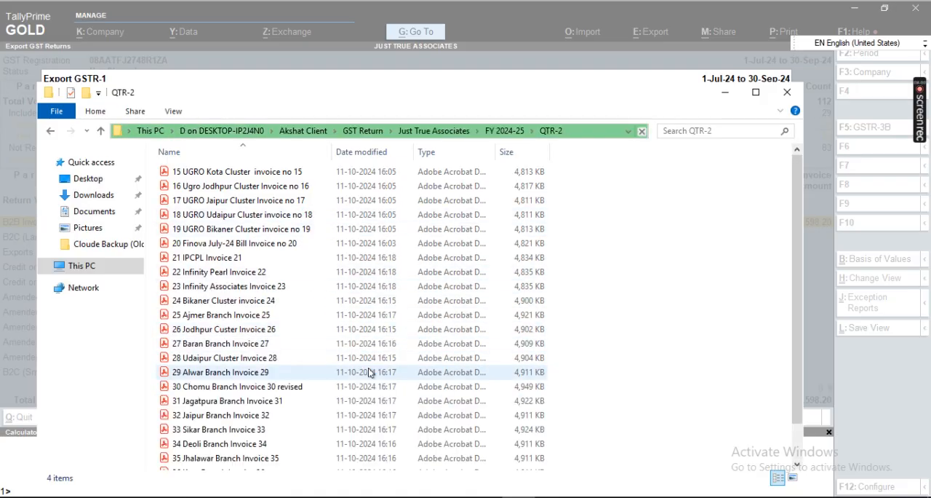
Step: Paste the GSTR-1 Excel and JSON files into the QTR-2 folder, and return to the GSTR-1 summary in TallyPrime
{"action": "scroll", "coordinate": [369, 372], "scroll_direction": "down", "scroll_amount": 1}
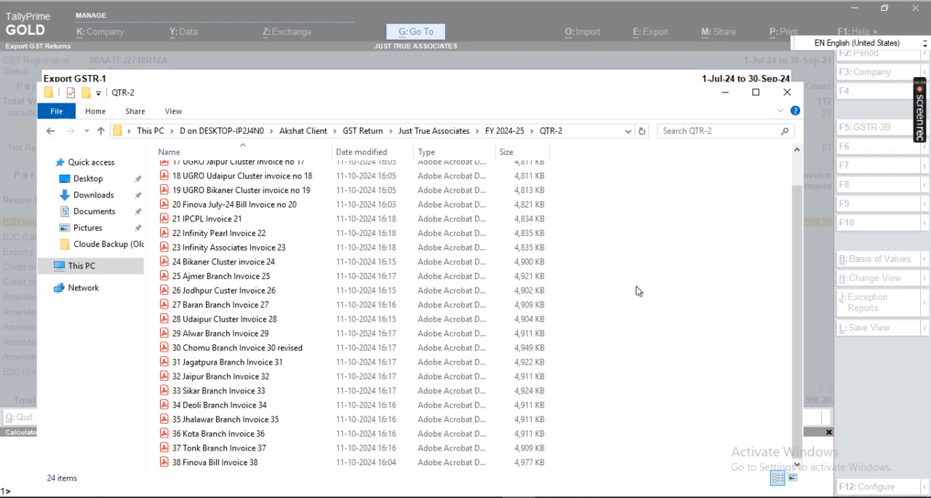
{"action": "key", "text": "ctrl+v"}
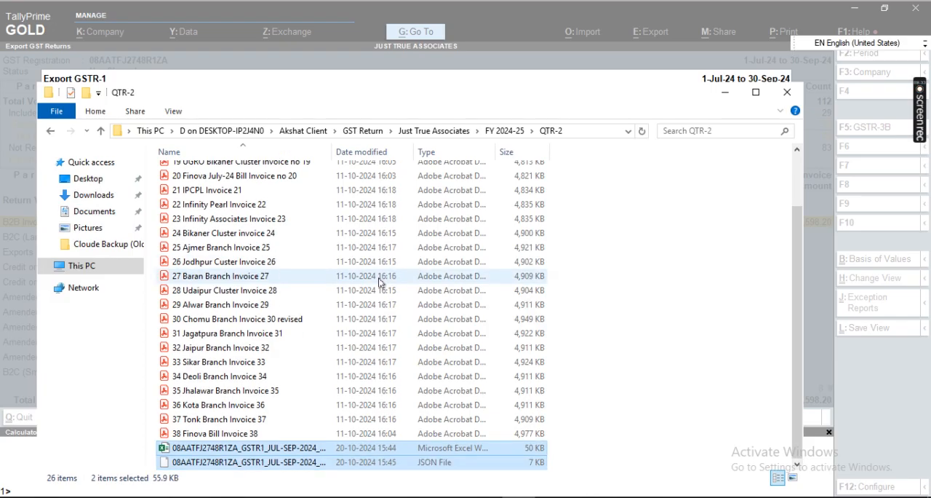
{"action": "left_click", "coordinate": [294, 465]}
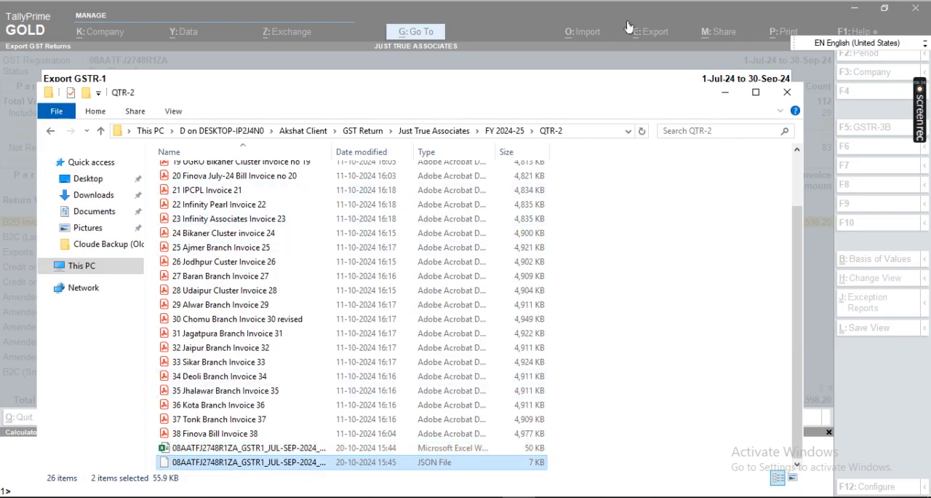
{"action": "left_click", "coordinate": [485, 47]}
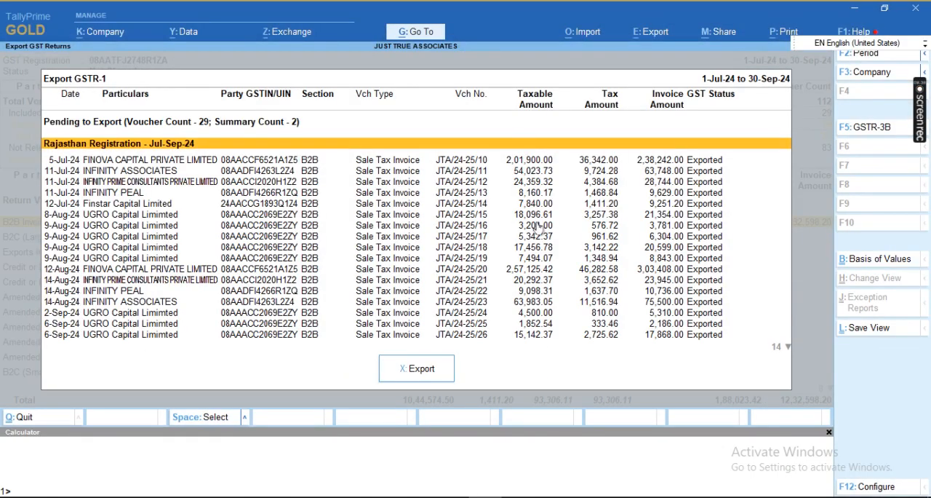
{"action": "key", "text": "Escape"}
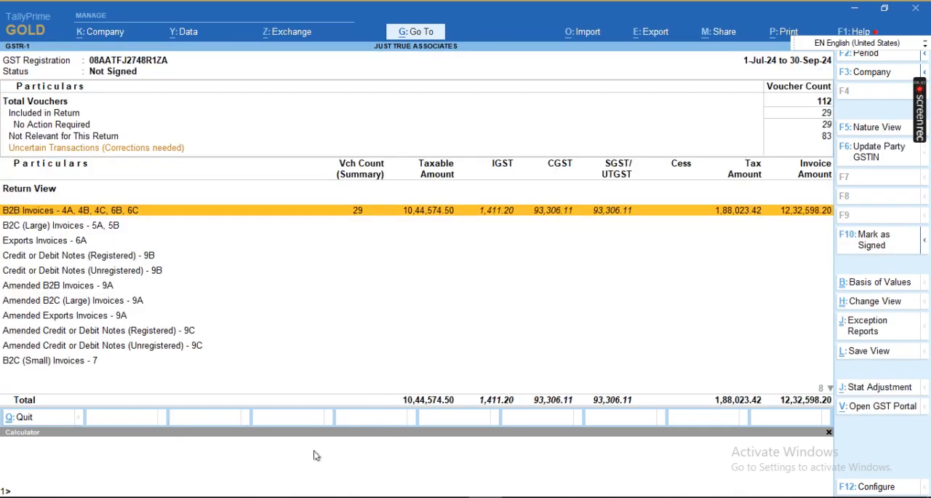
Step: Switch to Chrome, open the GST portal login page, and fill in the saved username and password for Just True Associates
{"action": "left_click", "coordinate": [282, 496]}
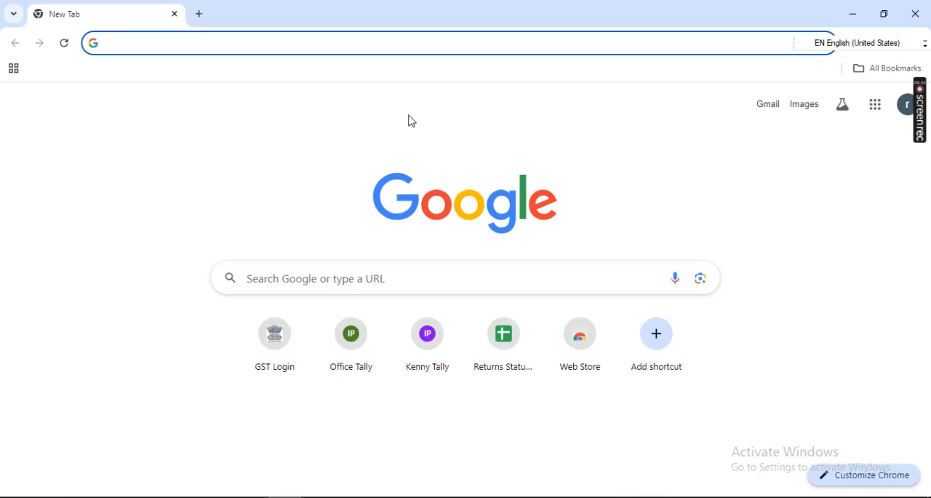
{"action": "left_click", "coordinate": [274, 340]}
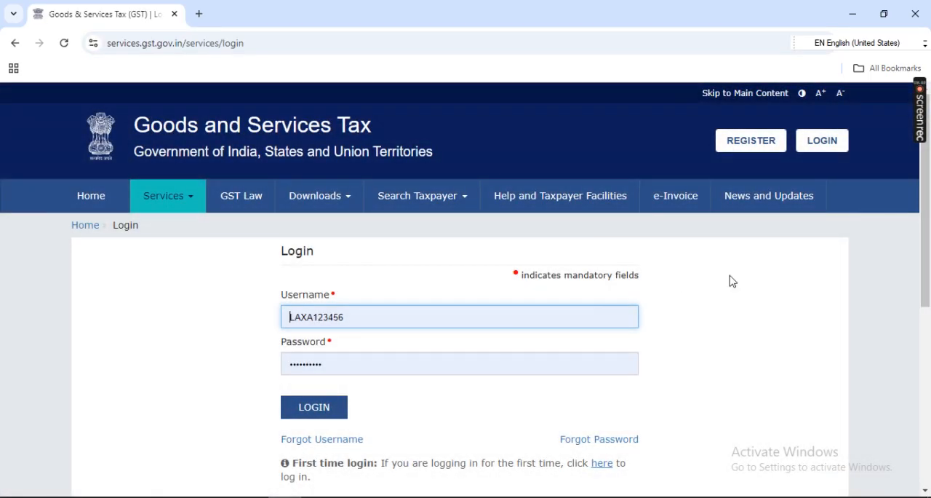
{"action": "left_click", "coordinate": [522, 365]}
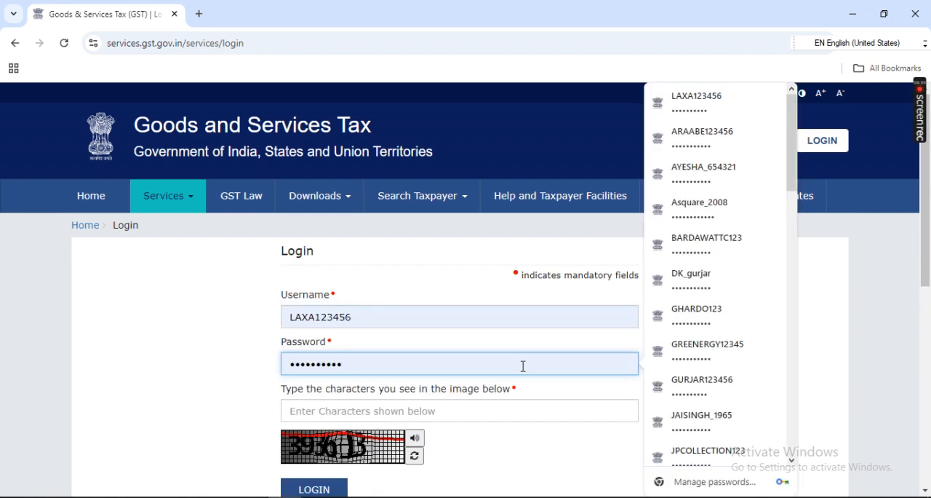
{"action": "scroll", "coordinate": [703, 211], "scroll_direction": "down", "scroll_amount": 7}
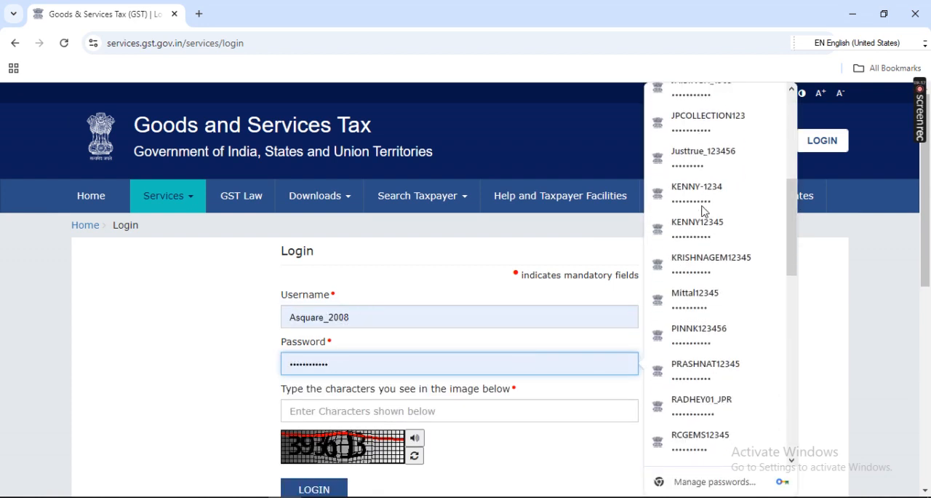
{"action": "scroll", "coordinate": [703, 211], "scroll_direction": "down", "scroll_amount": 5}
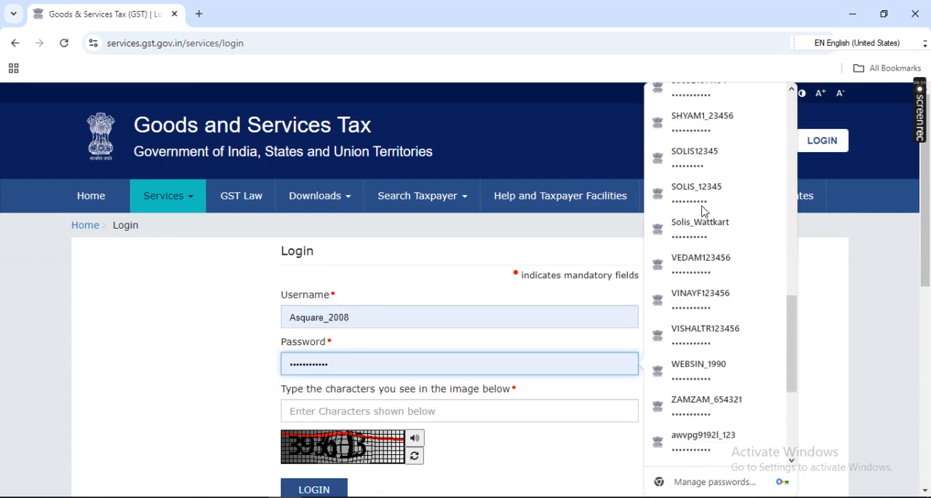
{"action": "scroll", "coordinate": [703, 211], "scroll_direction": "down", "scroll_amount": 2}
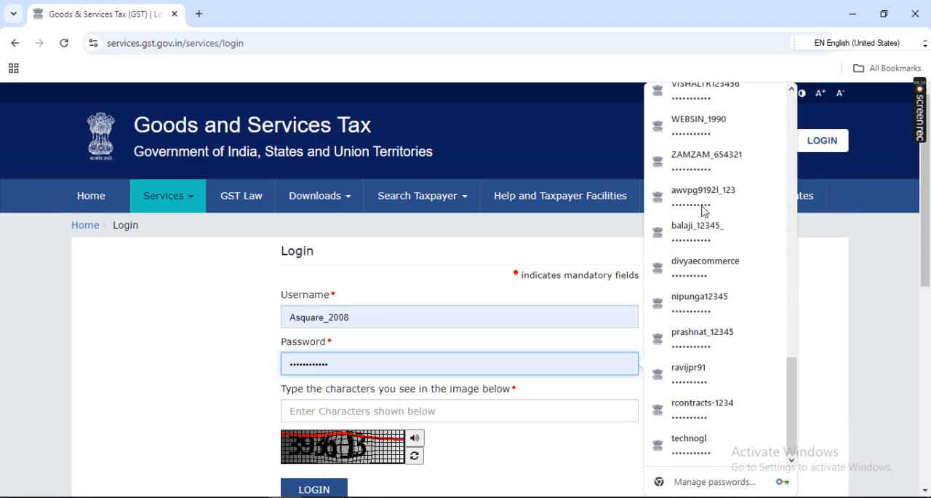
{"action": "scroll", "coordinate": [702, 211], "scroll_direction": "up", "scroll_amount": 12}
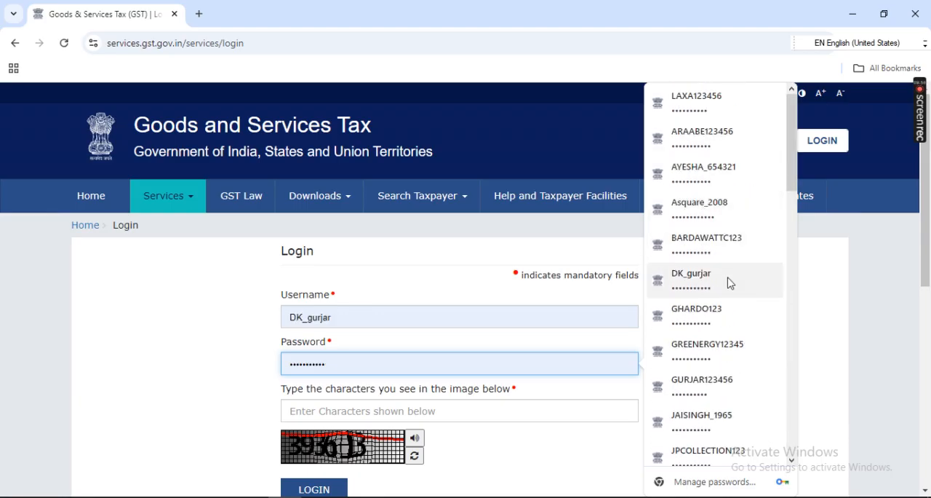
{"action": "scroll", "coordinate": [729, 320], "scroll_direction": "down", "scroll_amount": 2}
{"action": "scroll", "coordinate": [730, 321], "scroll_direction": "down", "scroll_amount": 2}
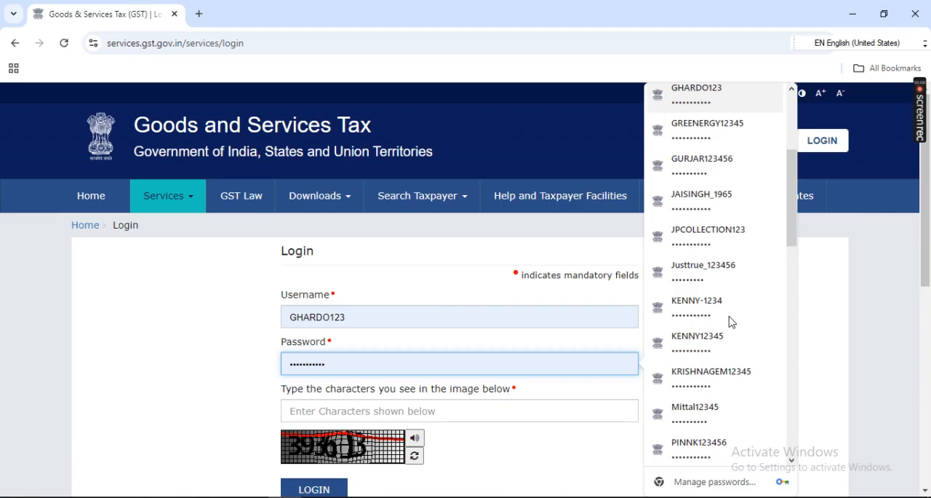
{"action": "left_click", "coordinate": [719, 272]}
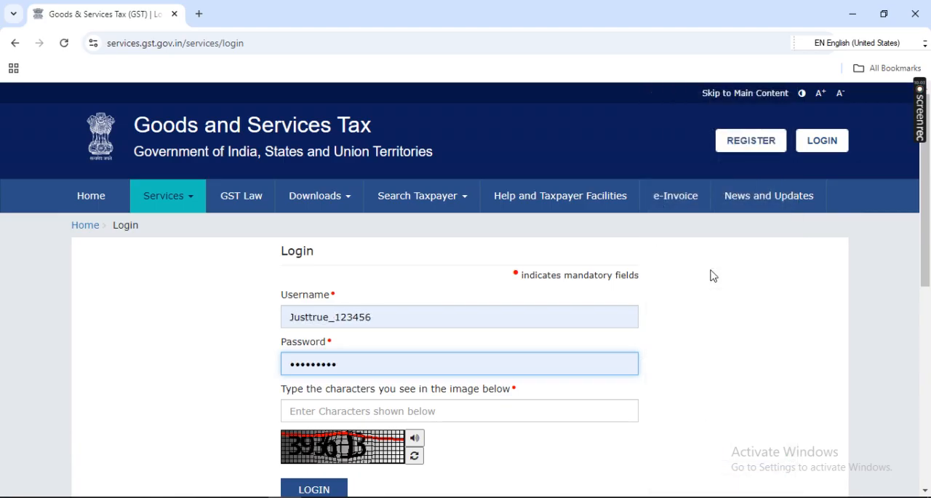
Step: Enter the captcha characters shown in the image and log in to the GST portal
{"action": "key", "text": "Tab"}
{"action": "type", "text": "393613"}
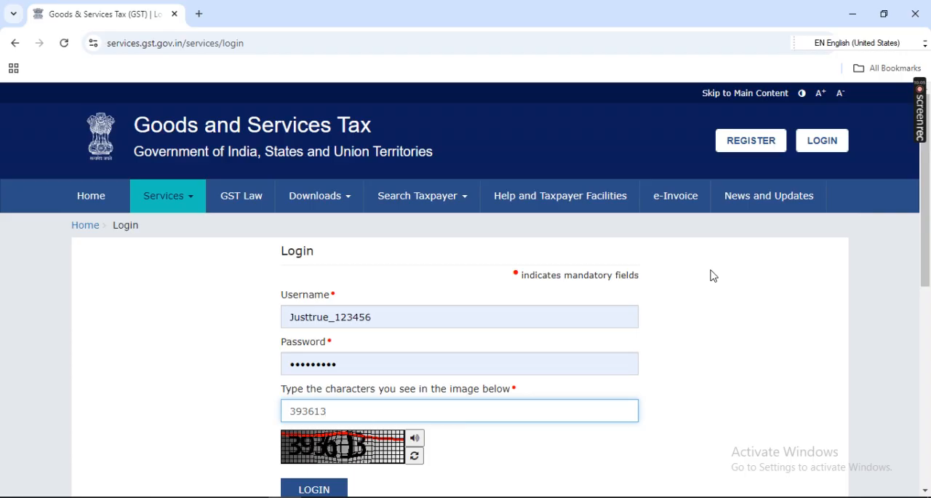
{"action": "scroll", "coordinate": [651, 281], "scroll_direction": "down", "scroll_amount": 1}
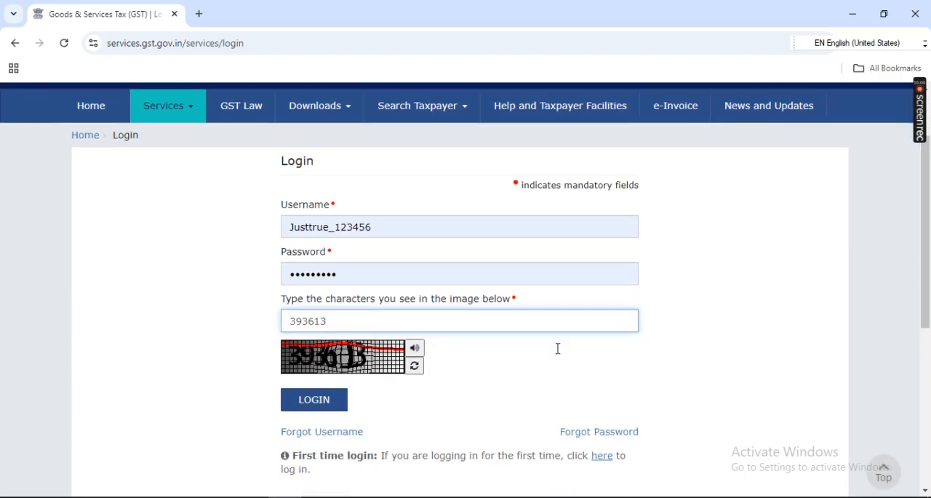
{"action": "left_click", "coordinate": [322, 408]}
{"action": "left_click", "coordinate": [314, 400]}
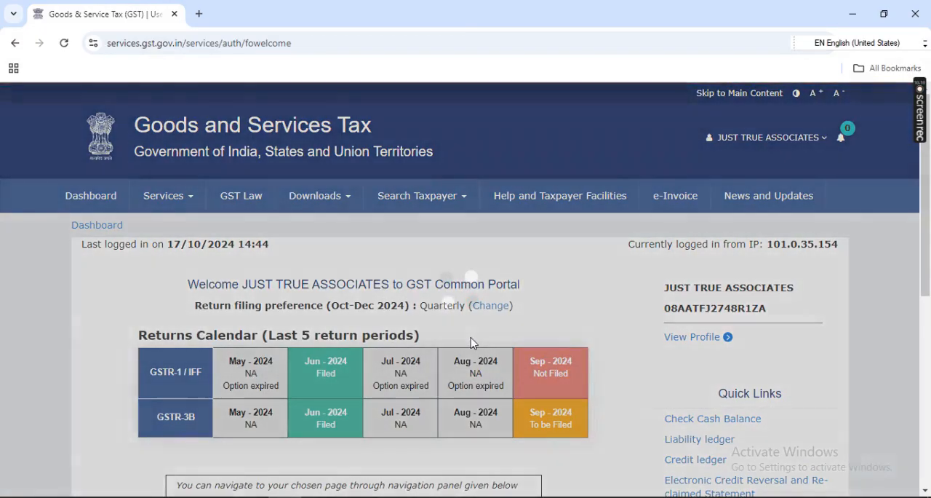
Step: Dismiss the chat notification and open the return dashboard from the portal's welcome page
{"action": "scroll", "coordinate": [509, 325], "scroll_direction": "down", "scroll_amount": 2}
{"action": "scroll", "coordinate": [510, 325], "scroll_direction": "down", "scroll_amount": 1}
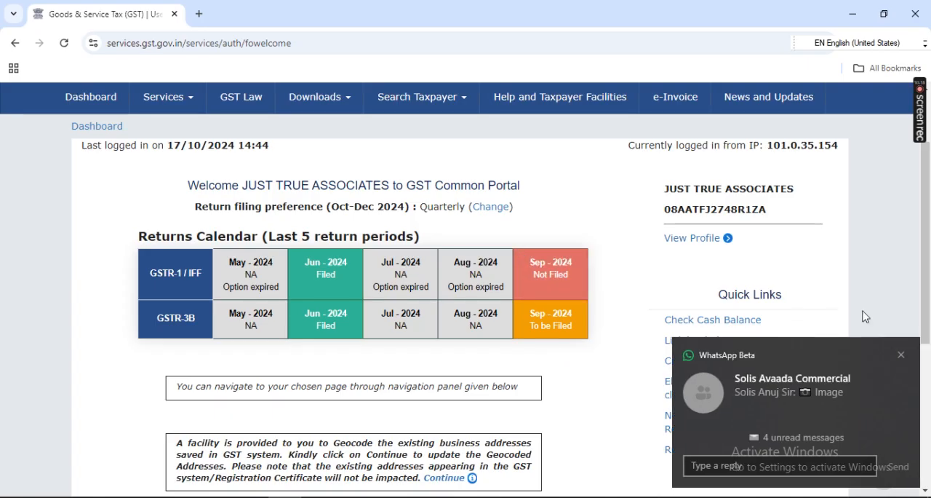
{"action": "left_click", "coordinate": [902, 356]}
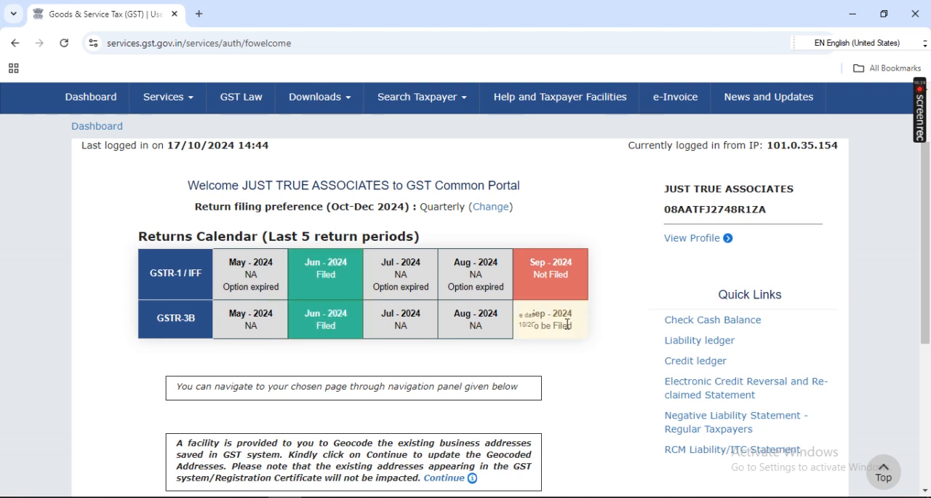
{"action": "scroll", "coordinate": [581, 367], "scroll_direction": "down", "scroll_amount": 1}
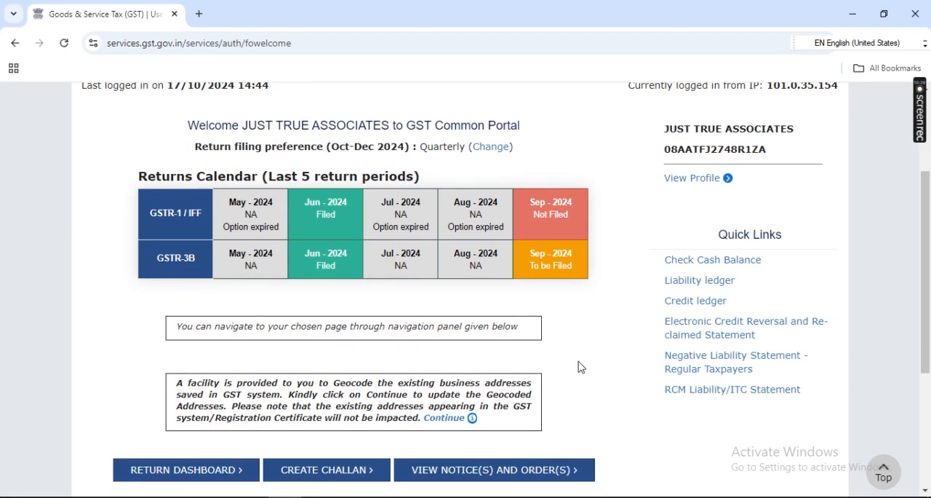
{"action": "scroll", "coordinate": [581, 366], "scroll_direction": "down", "scroll_amount": 1}
{"action": "scroll", "coordinate": [572, 302], "scroll_direction": "down", "scroll_amount": 1}
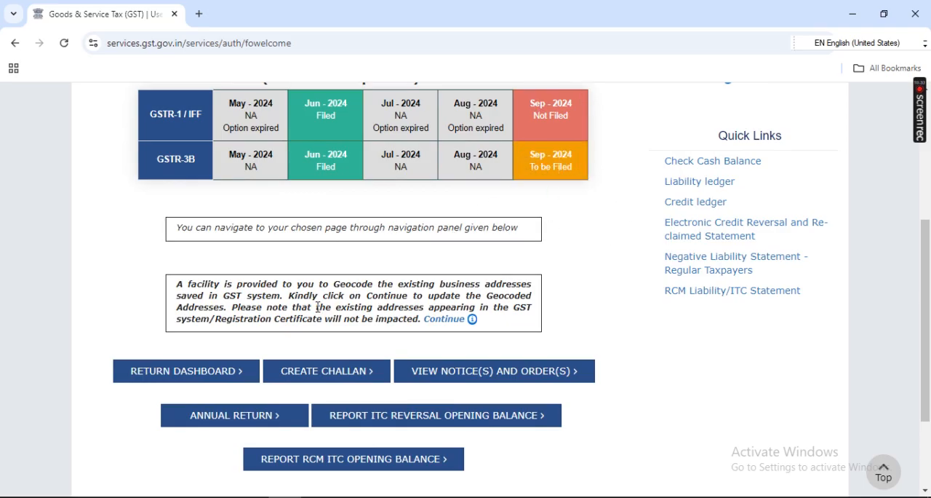
{"action": "left_click", "coordinate": [201, 372]}
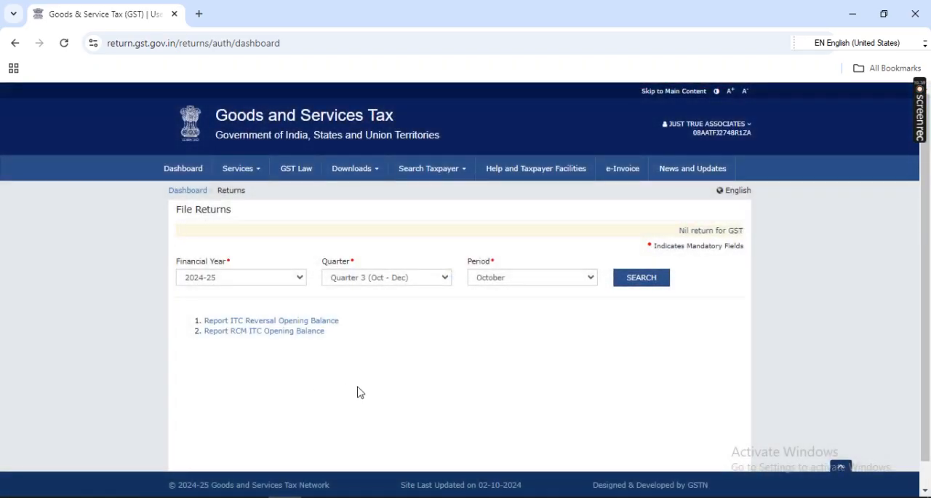
Step: Search the 2024-25 returns for Quarter 2 (Jul - Sep), period September, and open offline preparation for GSTR1
{"action": "left_click", "coordinate": [439, 280]}
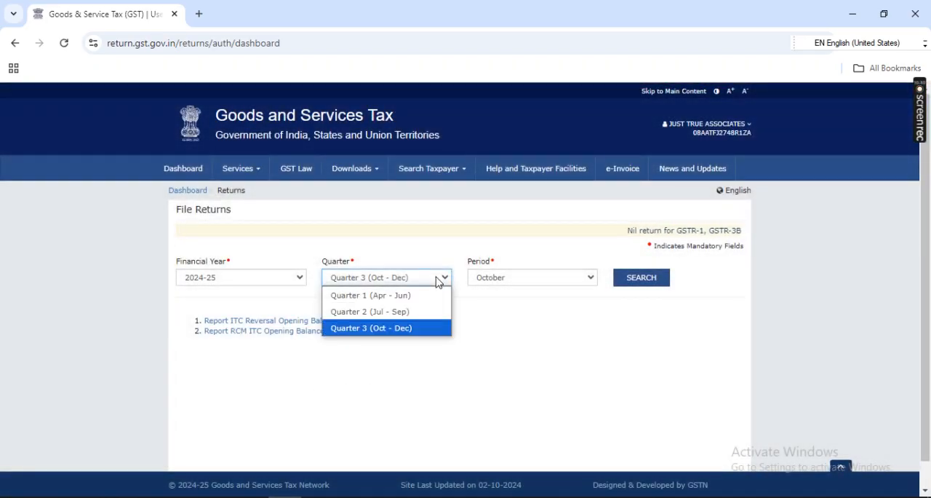
{"action": "left_click", "coordinate": [417, 311]}
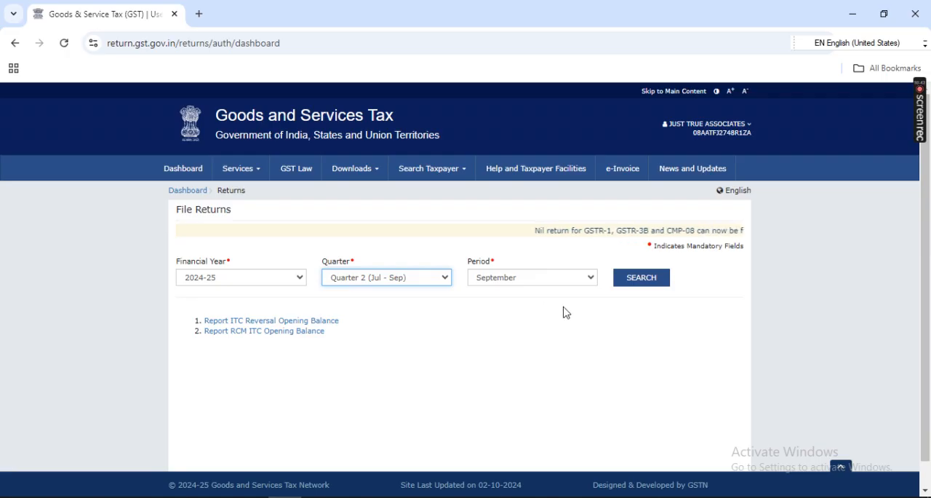
{"action": "left_click", "coordinate": [641, 283]}
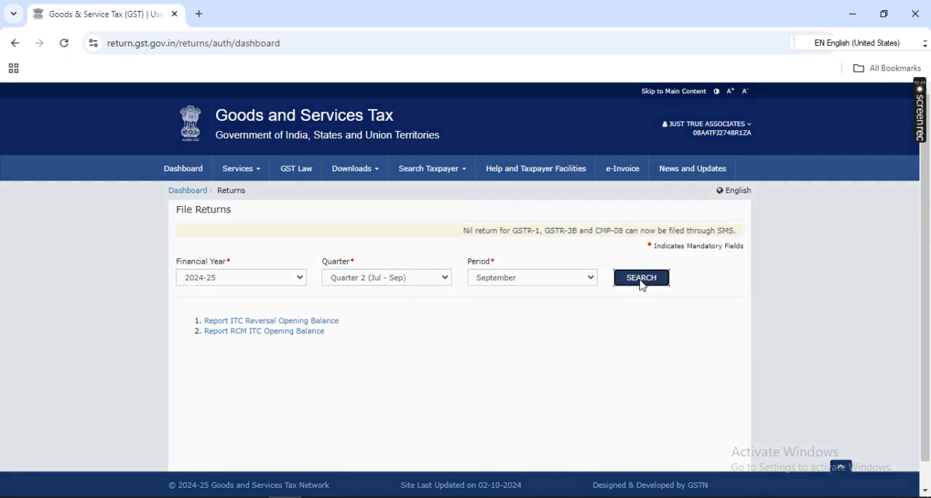
{"action": "scroll", "coordinate": [458, 342], "scroll_direction": "down", "scroll_amount": 3}
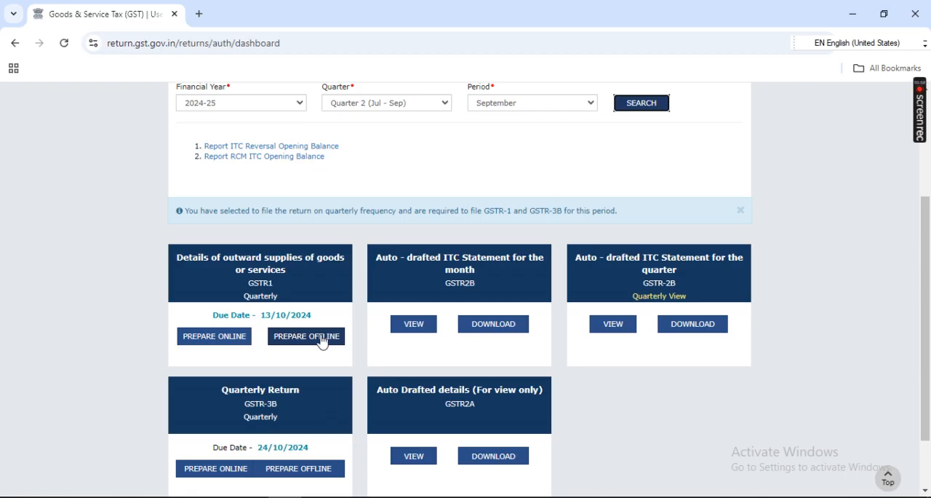
{"action": "left_click", "coordinate": [323, 342]}
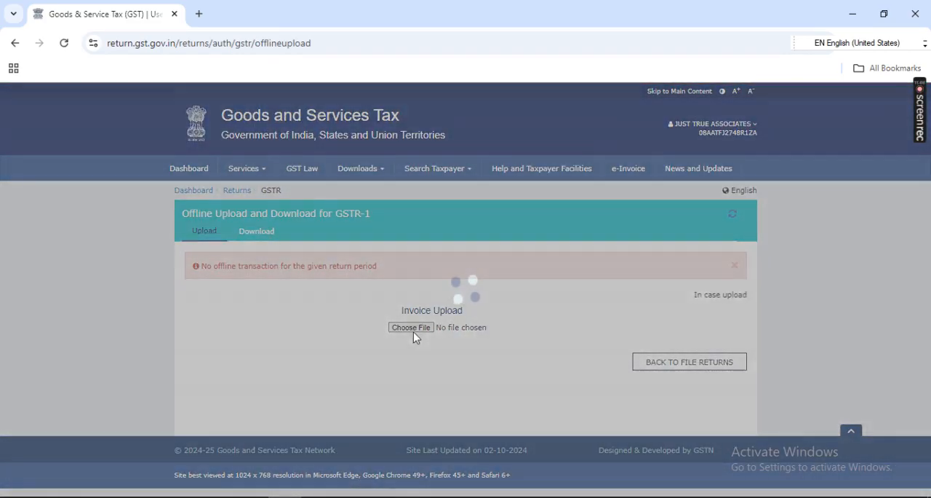
Step: Start choosing the invoice upload file and browse New Volume (D:) to Just True Associates' FY 2024-25 QTR-2 folder under GST Return
{"action": "left_click", "coordinate": [412, 328]}
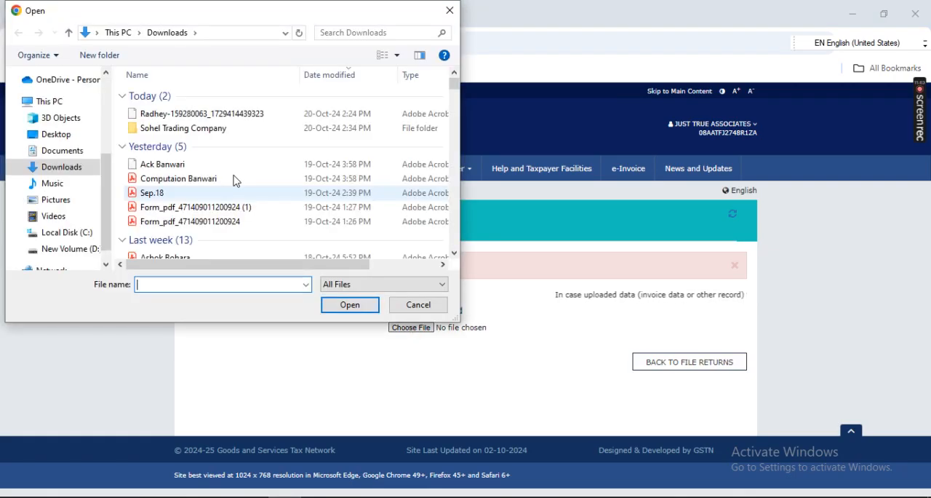
{"action": "left_click", "coordinate": [81, 248]}
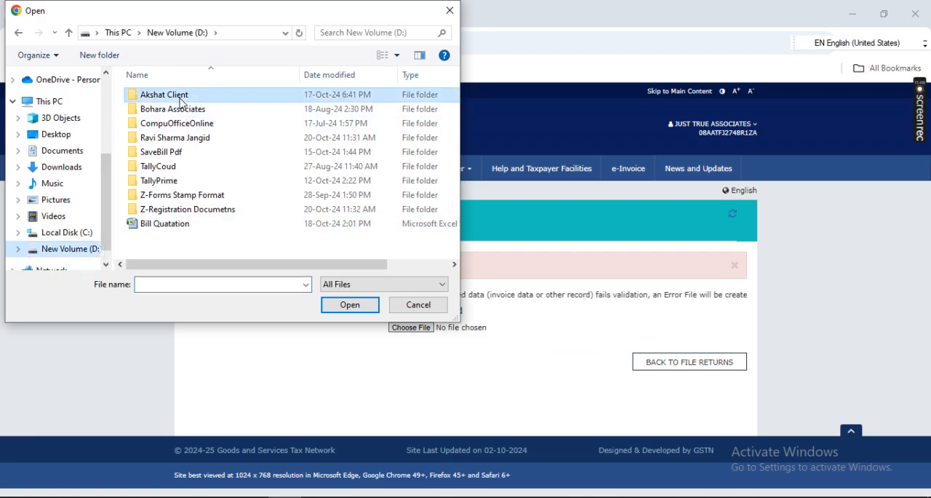
{"action": "double_click", "coordinate": [179, 98]}
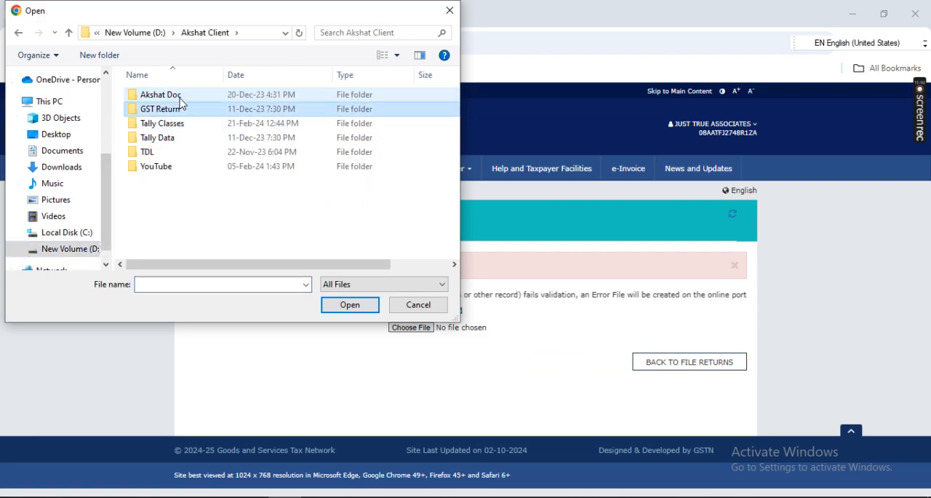
{"action": "double_click", "coordinate": [180, 108]}
{"action": "double_click", "coordinate": [181, 102]}
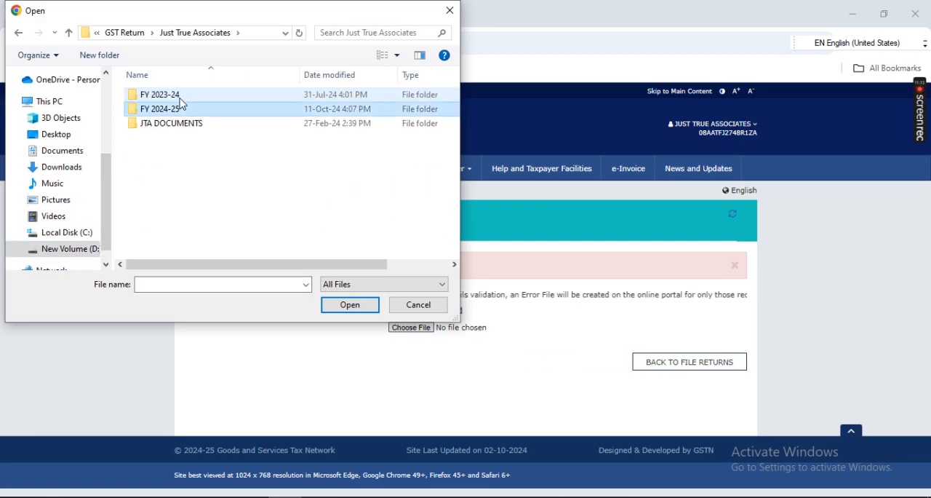
{"action": "key", "text": "Return"}
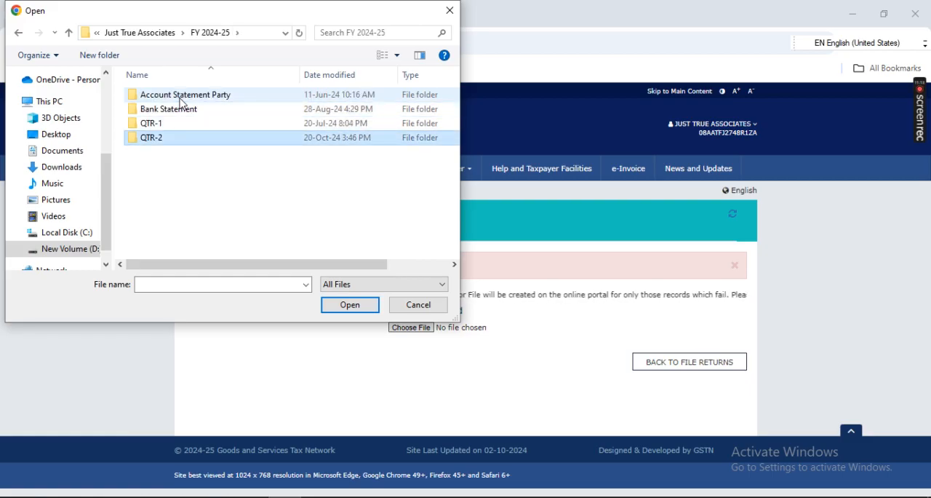
{"action": "key", "text": "Return"}
Step: Try to upload the JUL-SEP-2024 GSTR1 Excel file as the invoice file
{"action": "key", "text": "Down"}
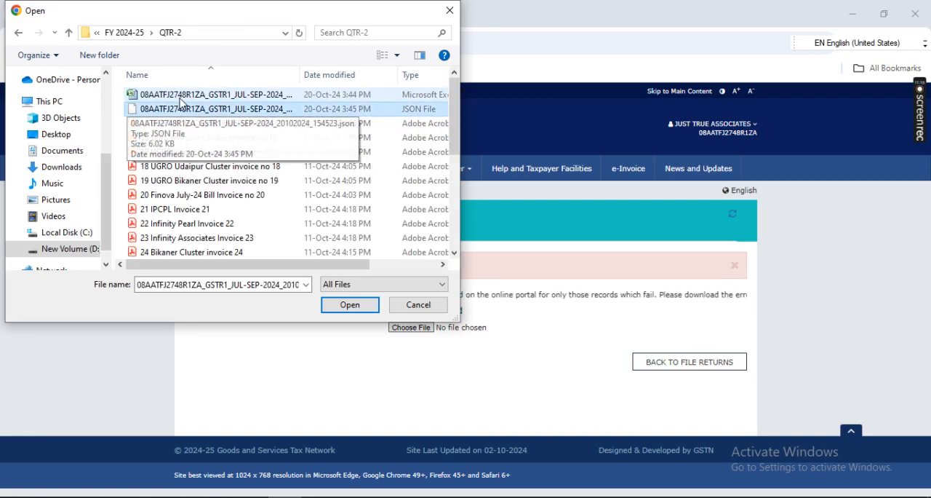
{"action": "left_click", "coordinate": [232, 97]}
{"action": "double_click", "coordinate": [231, 97]}
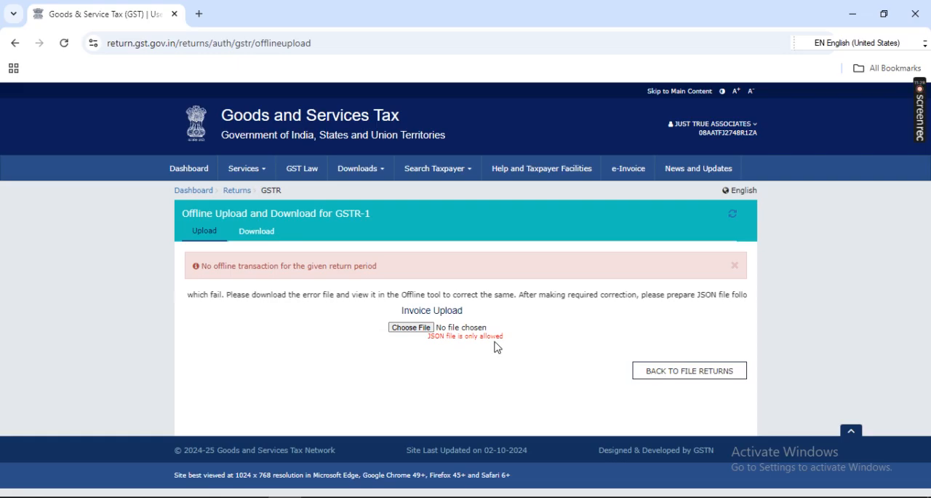
Step: Upload the JUL-SEP-2024 GSTR1 JSON file from the QTR-2 folder, and check its status and validation message
{"action": "left_click", "coordinate": [412, 328]}
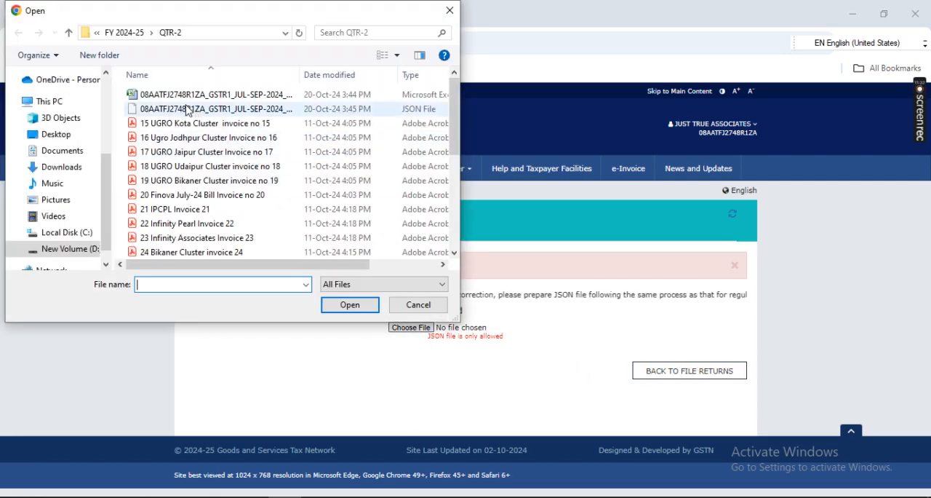
{"action": "double_click", "coordinate": [187, 110]}
{"action": "left_click", "coordinate": [465, 370]}
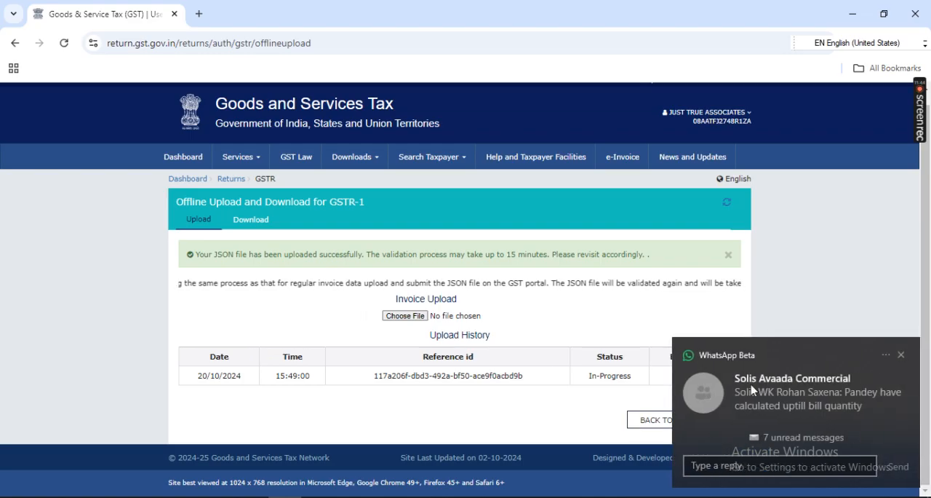
{"action": "left_click", "coordinate": [902, 355]}
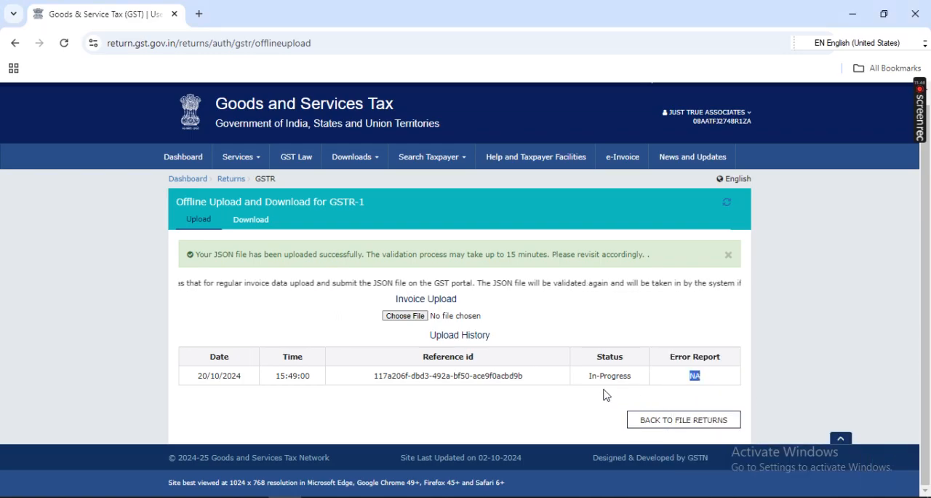
{"action": "left_click_drag", "start_coordinate": [594, 386], "coordinate": [623, 384]}
{"action": "left_click", "coordinate": [593, 421]}
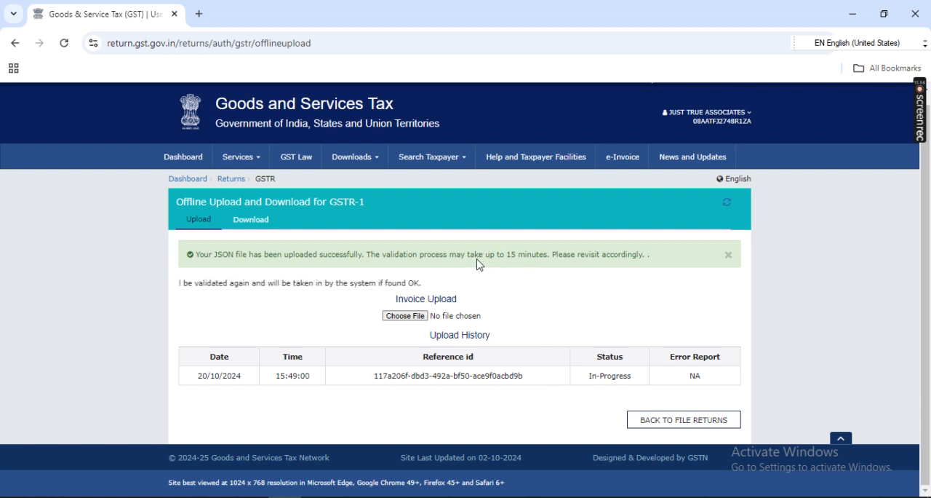
{"action": "left_click_drag", "start_coordinate": [479, 255], "coordinate": [526, 259]}
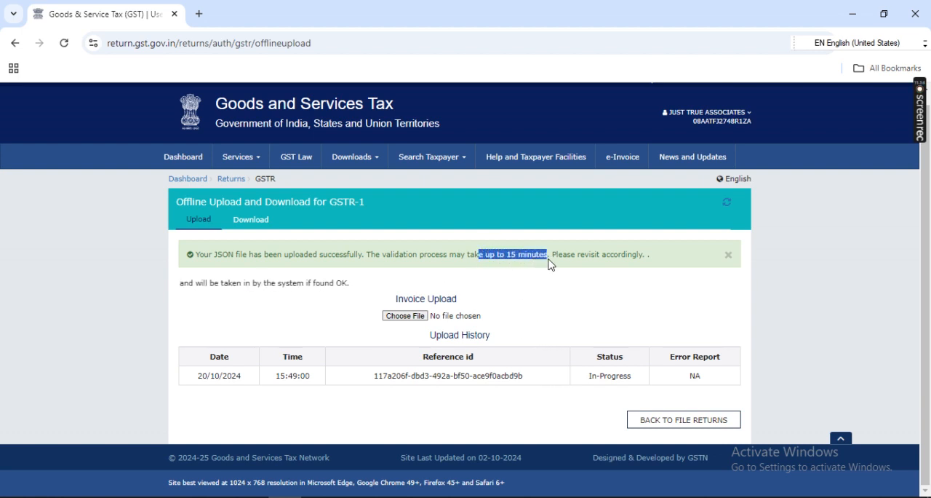
{"action": "left_click", "coordinate": [574, 314]}
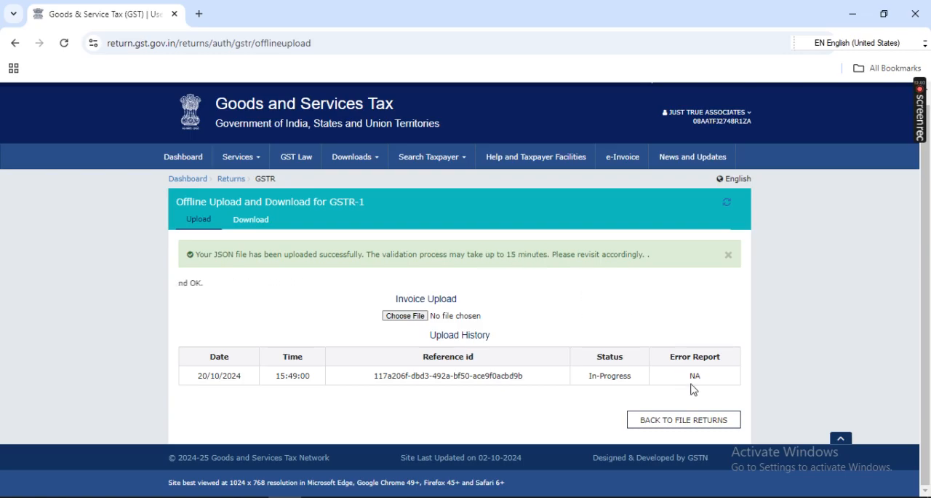
Step: Go back to the returns, search 2024-25 Quarter 2 (Jul - Sep), period September, and open GSTR1 for online preparation
{"action": "left_click", "coordinate": [702, 424]}
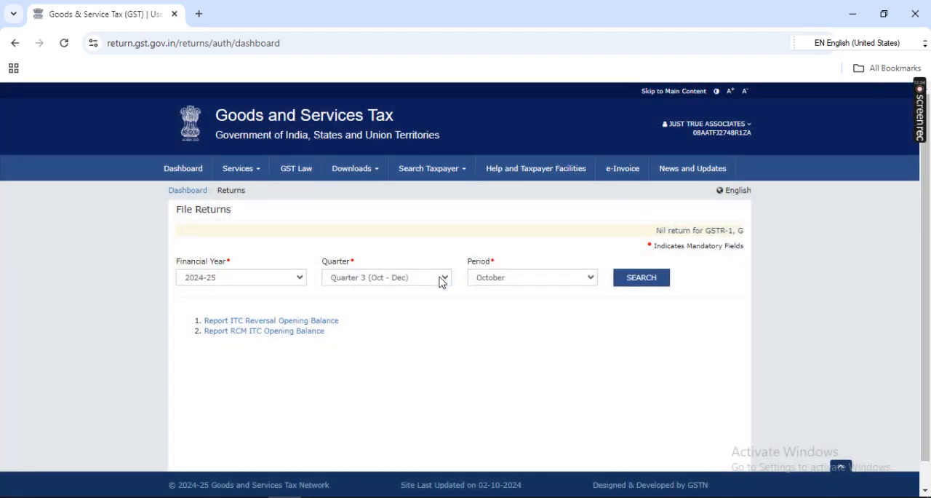
{"action": "left_click", "coordinate": [441, 278]}
{"action": "left_click", "coordinate": [431, 323]}
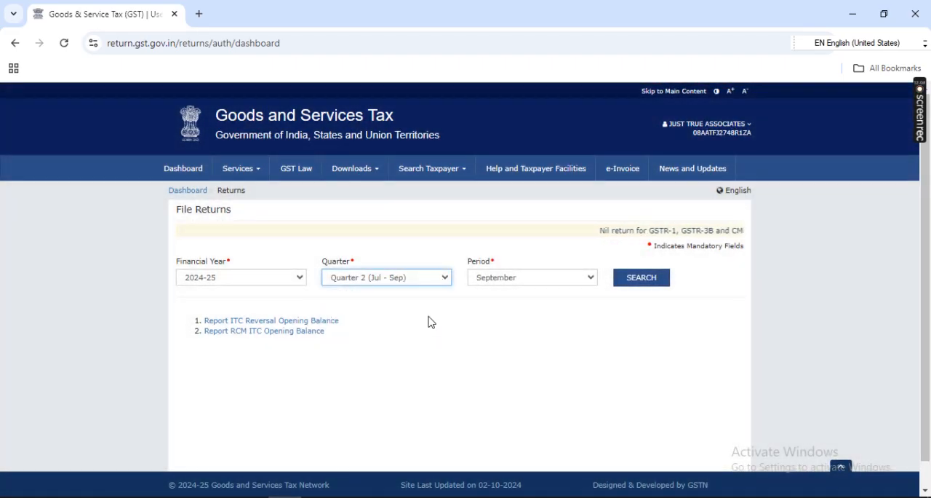
{"action": "left_click", "coordinate": [641, 283]}
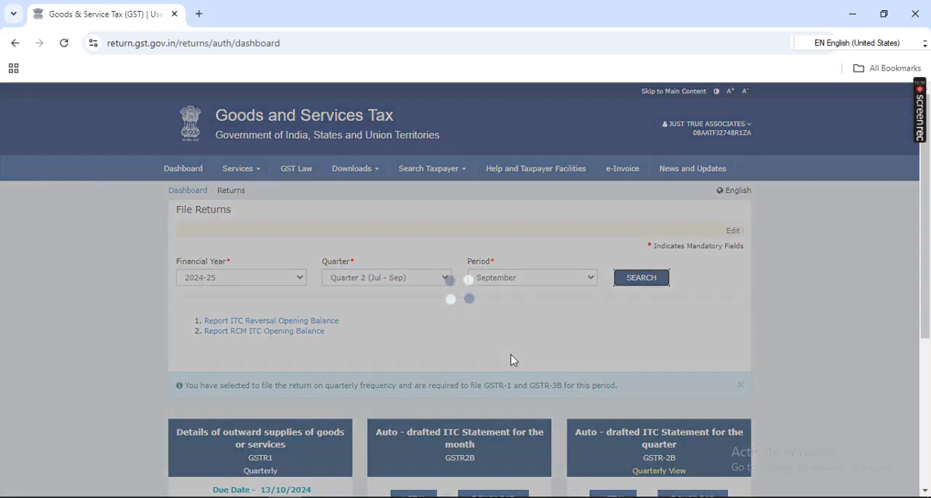
{"action": "scroll", "coordinate": [511, 357], "scroll_direction": "down", "scroll_amount": 2}
{"action": "left_click", "coordinate": [318, 335]}
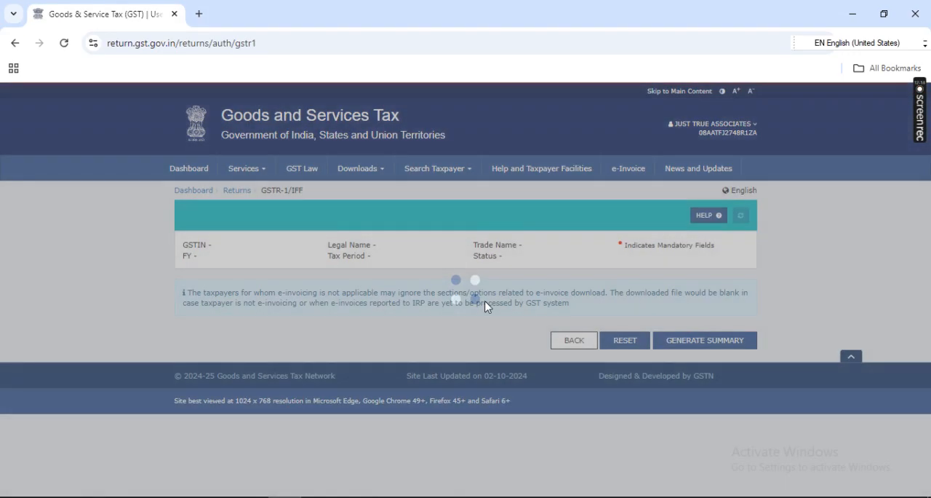
Step: Compare the B2B invoice count in the portal's GSTR-1 record details with the B2B Invoices count in TallyPrime
{"action": "scroll", "coordinate": [506, 350], "scroll_direction": "down", "scroll_amount": 3}
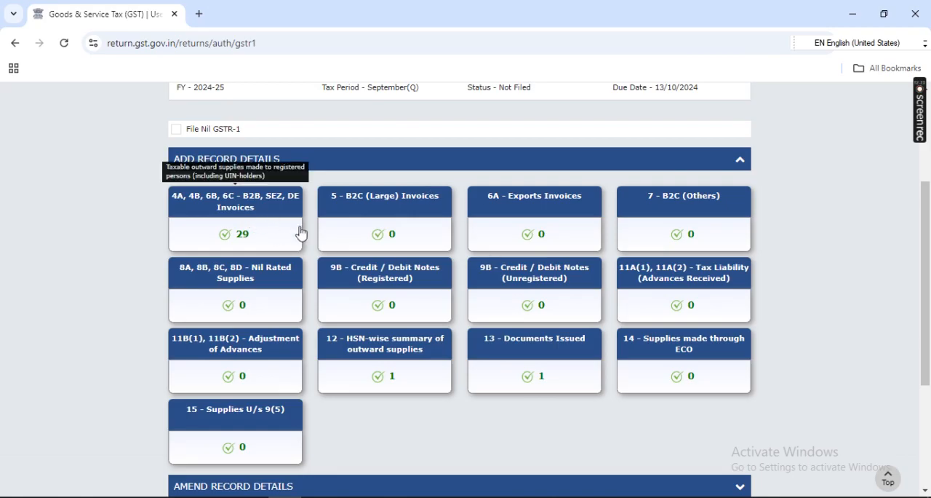
{"action": "key", "text": "alt+Tab"}
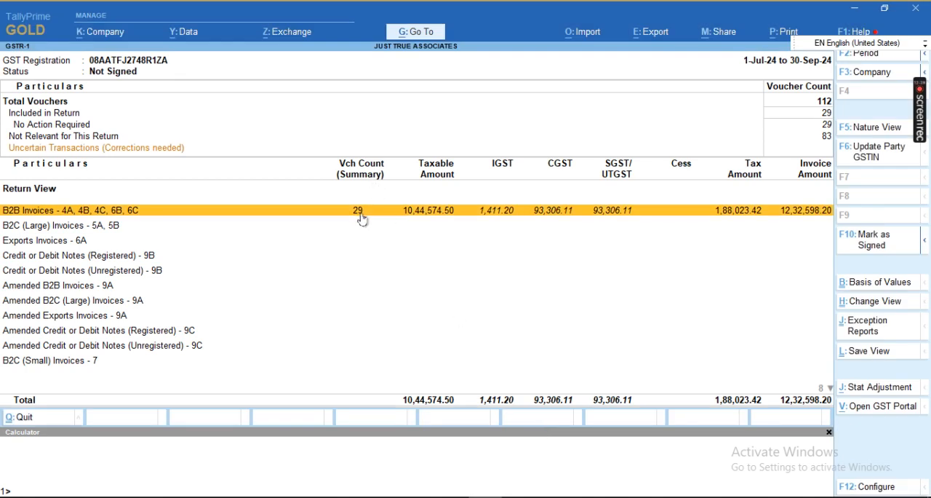
{"action": "key", "text": "alt+Tab"}
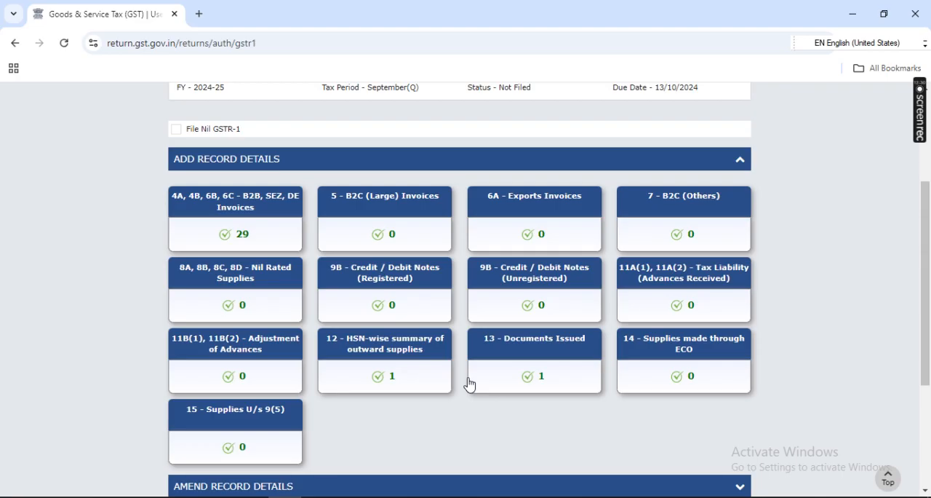
Step: Open section 12 - HSN-wise summary of outward supplies on the portal and view its processed records
{"action": "scroll", "coordinate": [469, 381], "scroll_direction": "down", "scroll_amount": 1}
{"action": "left_click", "coordinate": [400, 297]}
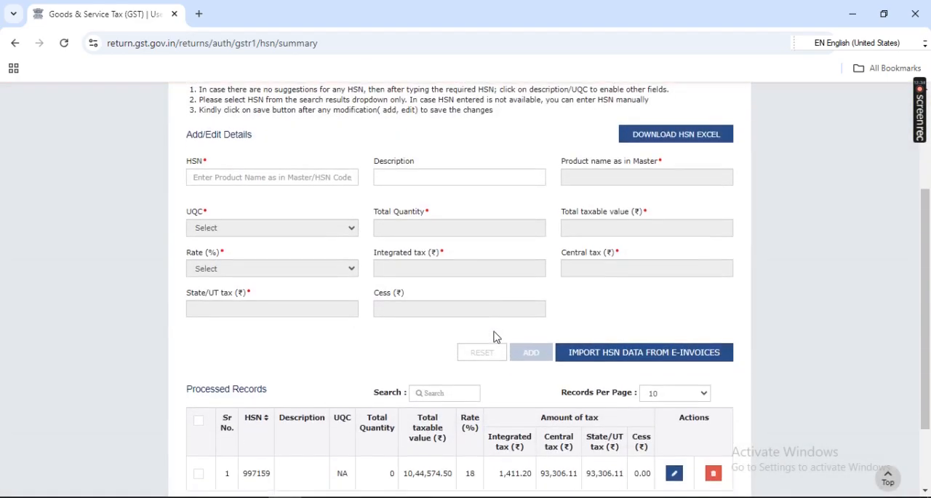
{"action": "scroll", "coordinate": [494, 336], "scroll_direction": "down", "scroll_amount": 2}
Step: Switch to TallyPrime and open HSN Summary - 12 from the GSTR-1 return view
{"action": "key", "text": "alt+Tab"}
{"action": "key", "text": "Down"}
{"action": "key", "text": "Down"}
{"action": "key", "text": "Down"}
{"action": "key", "text": "Down"}
{"action": "key", "text": "Down"}
{"action": "key", "text": "Down"}
{"action": "key", "text": "Down"}
{"action": "key", "text": "Down"}
{"action": "key", "text": "Down"}
{"action": "key", "text": "Down"}
{"action": "key", "text": "Down"}
{"action": "key", "text": "Down"}
{"action": "key", "text": "Down"}
{"action": "key", "text": "Down"}
{"action": "key", "text": "Down"}
{"action": "key", "text": "Down"}
{"action": "key", "text": "Down"}
{"action": "key", "text": "Down"}
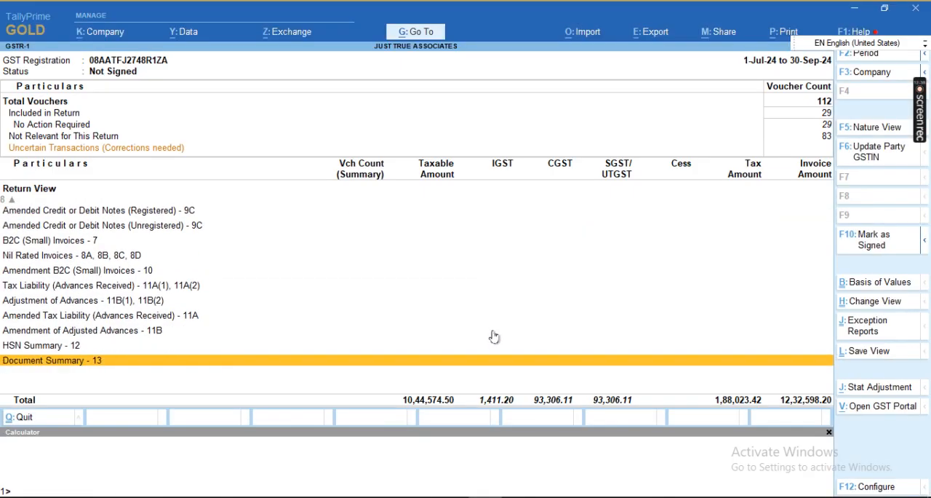
{"action": "key", "text": "Up"}
{"action": "key", "text": "Return"}
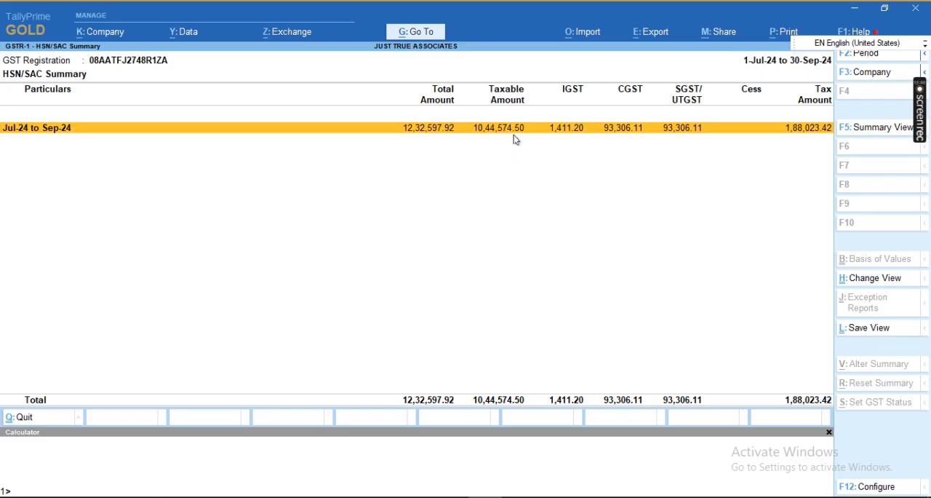
Step: Compare the taxable value and the integrated, central and state tax amounts of the HSN summary between the GST portal and TallyPrime
{"action": "key", "text": "alt+Tab"}
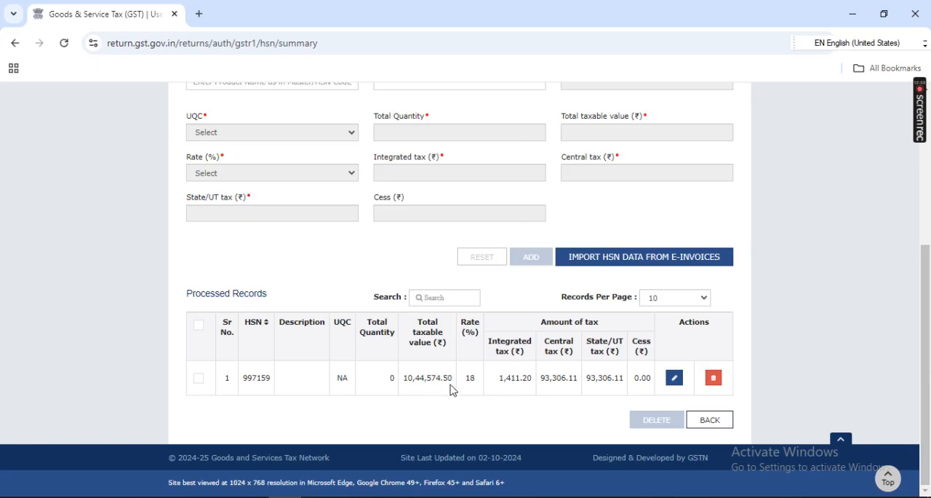
{"action": "key", "text": "alt+Tab"}
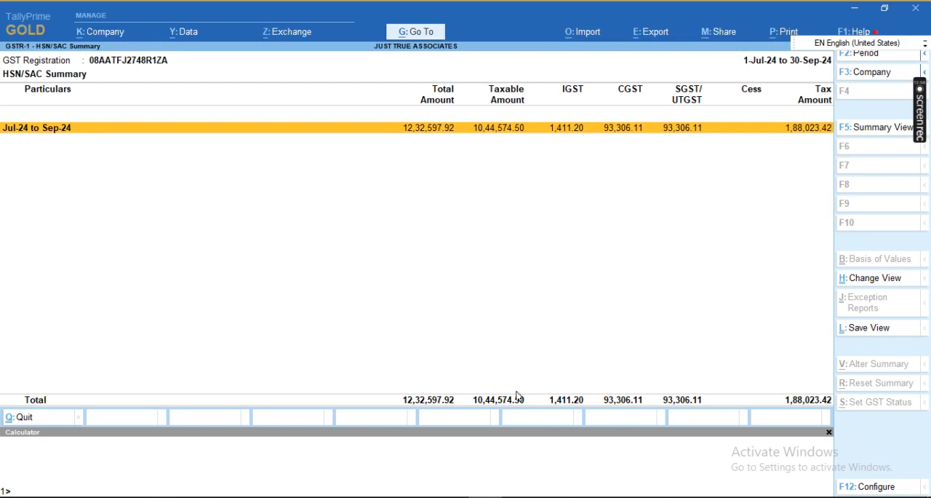
{"action": "key", "text": "alt+Tab"}
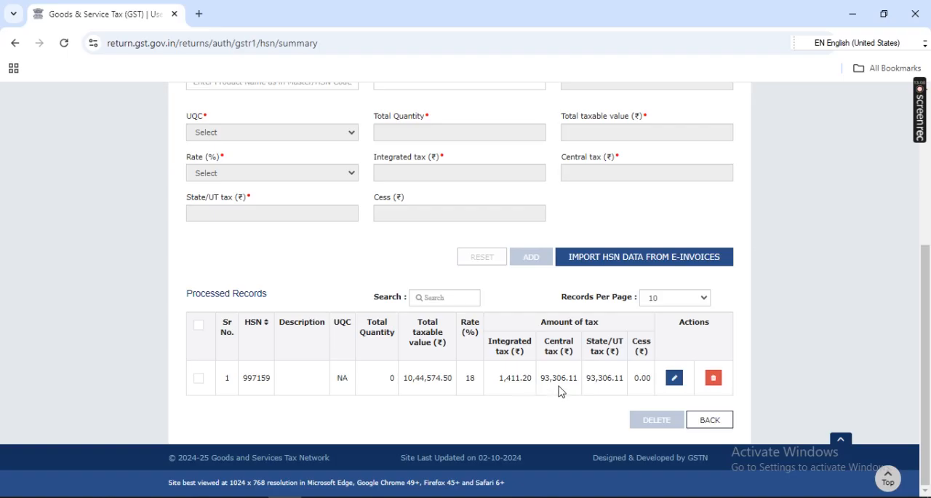
{"action": "key", "text": "alt+Tab"}
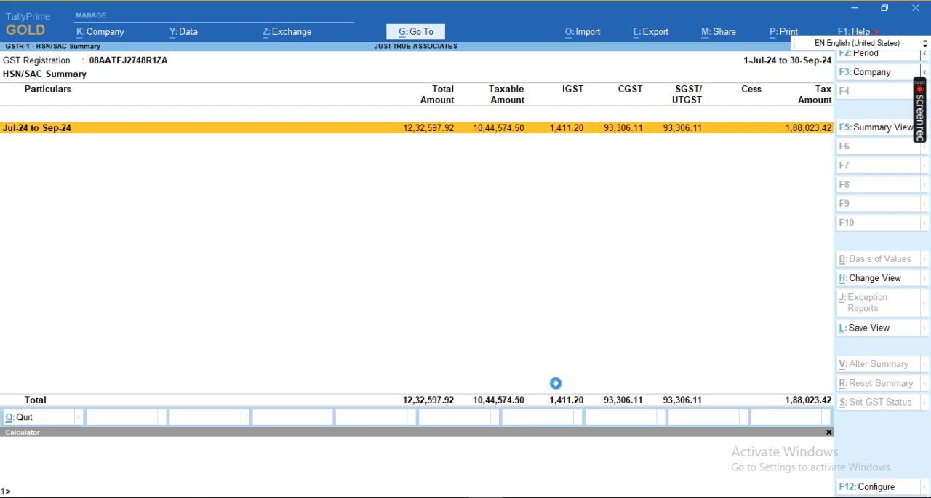
Step: Close the HSN/SAC summary and open Document Summary - 13 to check the Sale Tax Invoice number range and voucher count
{"action": "key", "text": "Escape"}
{"action": "key", "text": "Down"}
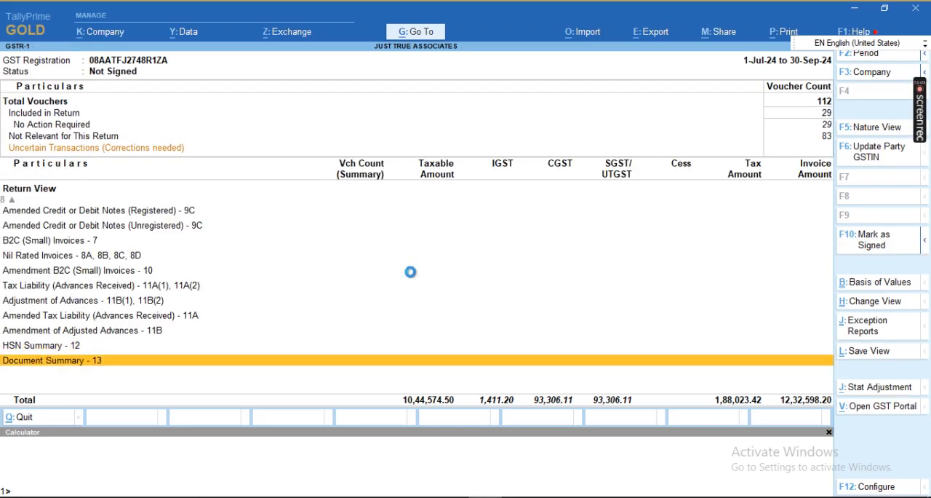
{"action": "key", "text": "Return"}
{"action": "key", "text": "Return"}
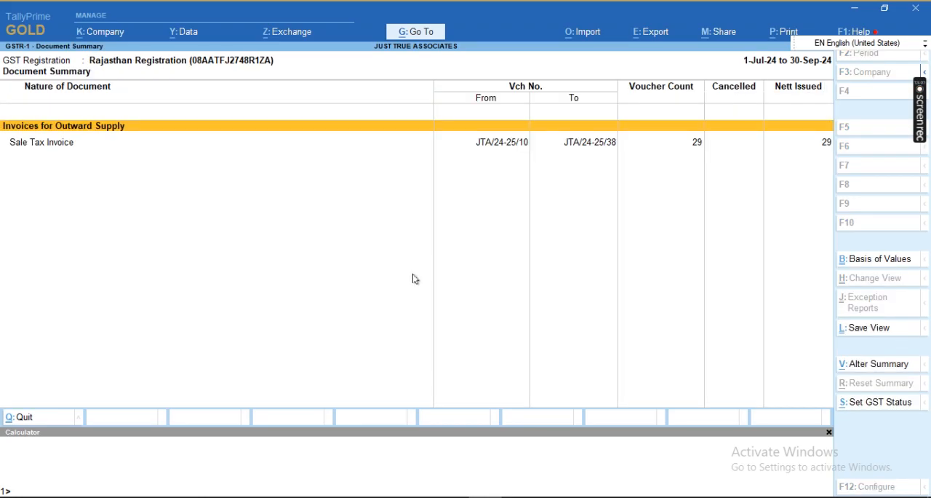
{"action": "key", "text": "Down"}
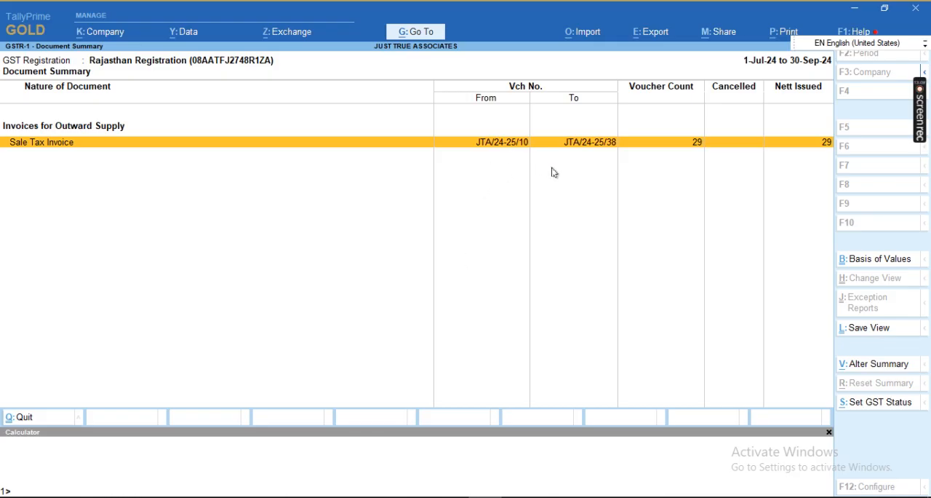
Step: Switch to the GST portal, leave the HSN summary and open 13 - Documents Issued to check the outward supply invoice details
{"action": "key", "text": "alt+Tab"}
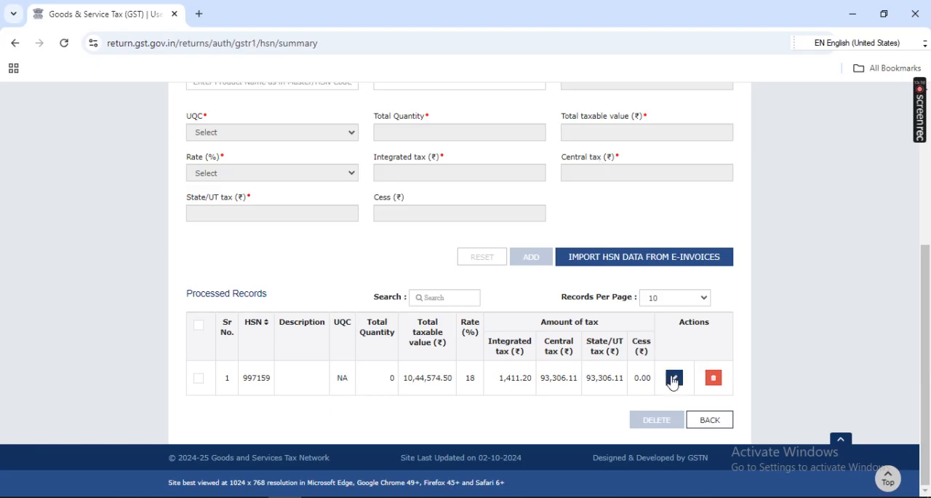
{"action": "left_click", "coordinate": [709, 420]}
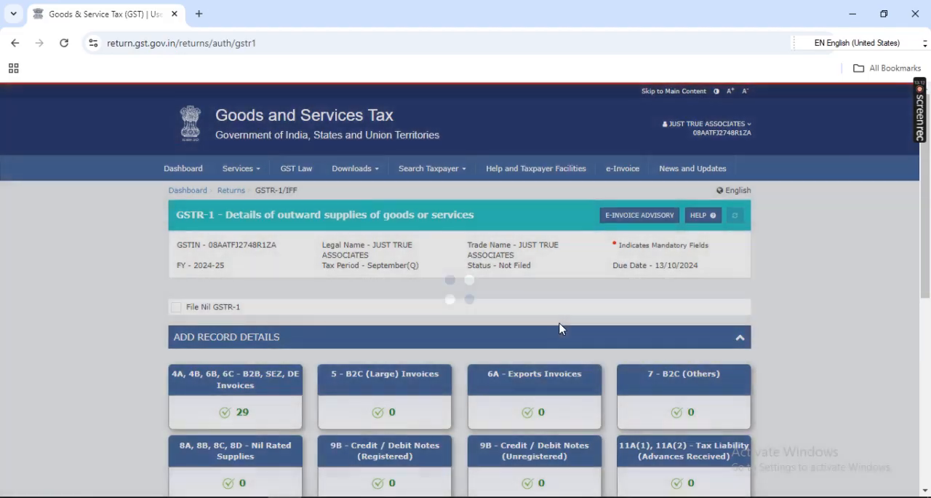
{"action": "scroll", "coordinate": [557, 327], "scroll_direction": "down", "scroll_amount": 4}
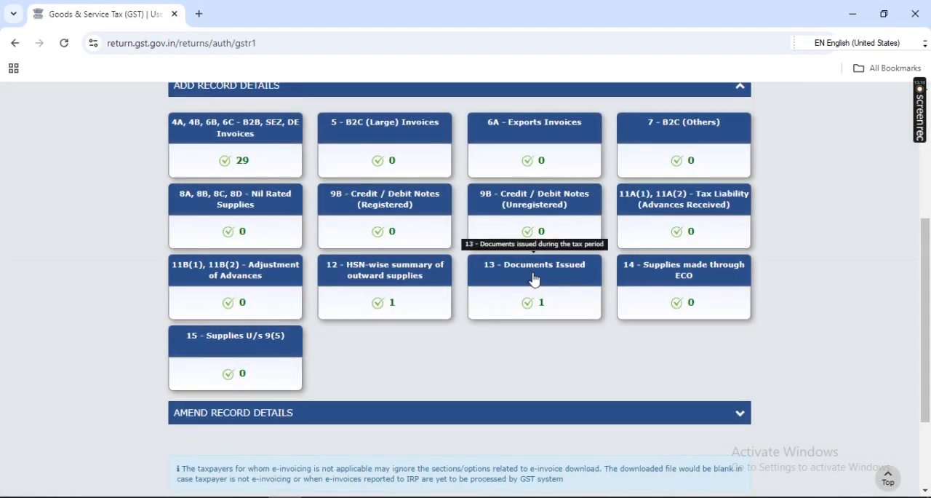
{"action": "left_click", "coordinate": [534, 279]}
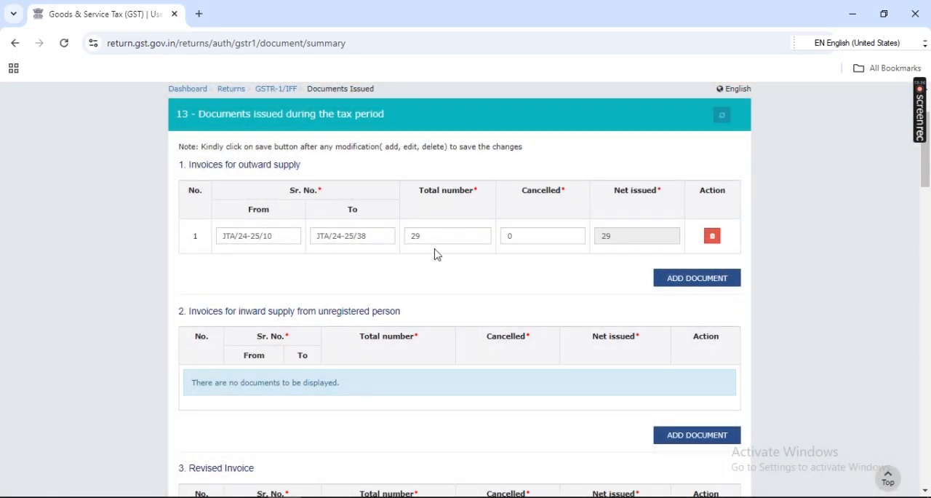
{"action": "scroll", "coordinate": [567, 276], "scroll_direction": "up", "scroll_amount": 1}
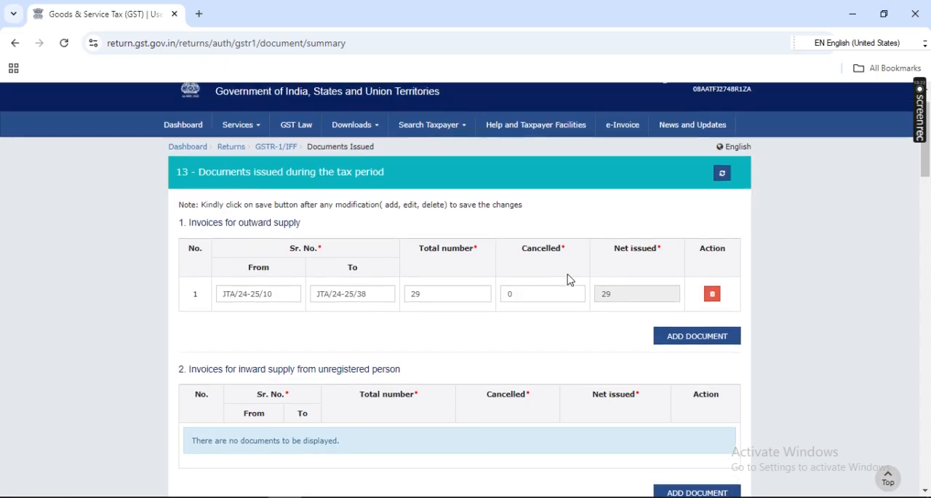
Step: Save the documents issued during the tax period and return to the GSTR-1 record details
{"action": "scroll", "coordinate": [568, 276], "scroll_direction": "down", "scroll_amount": 15}
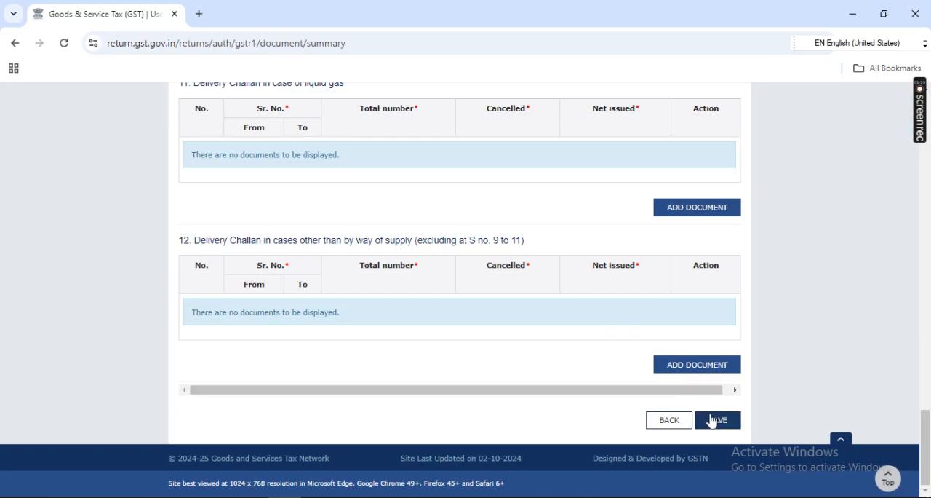
{"action": "left_click", "coordinate": [718, 420]}
{"action": "scroll", "coordinate": [509, 337], "scroll_direction": "down", "scroll_amount": 10}
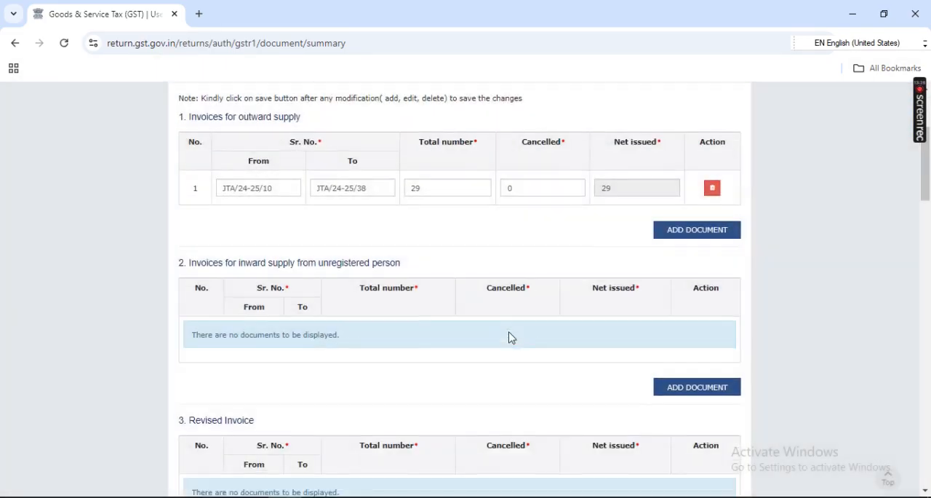
{"action": "scroll", "coordinate": [509, 336], "scroll_direction": "down", "scroll_amount": 6}
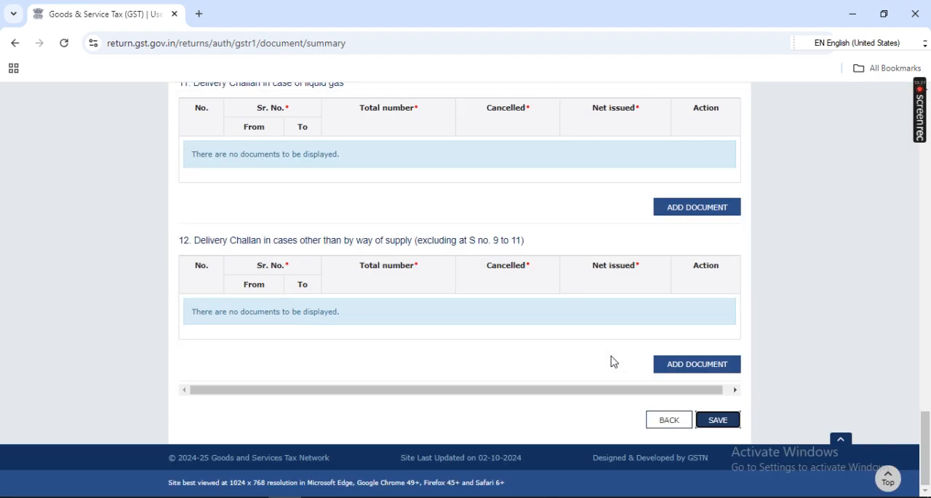
{"action": "left_click", "coordinate": [664, 422]}
Step: Review the GSTR-1 return details and record counts, and generate the return summary
{"action": "scroll", "coordinate": [537, 354], "scroll_direction": "down", "scroll_amount": 4}
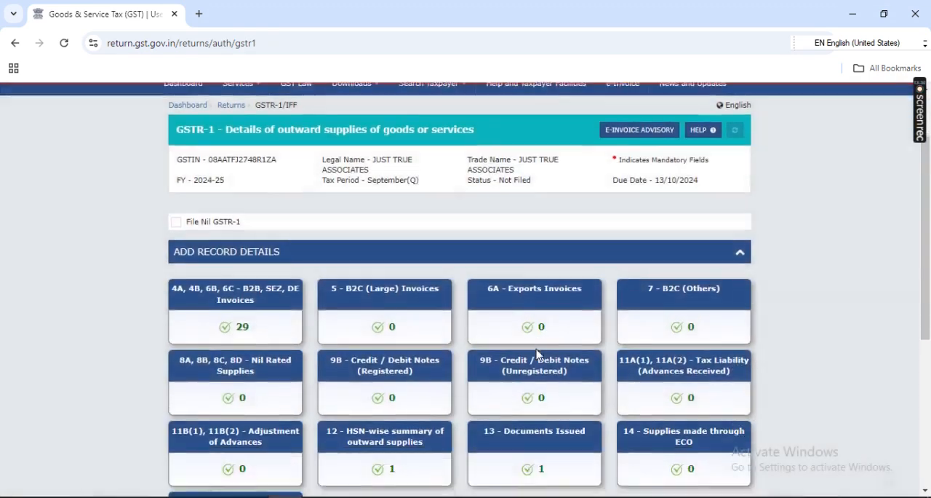
{"action": "scroll", "coordinate": [536, 349], "scroll_direction": "down", "scroll_amount": 2}
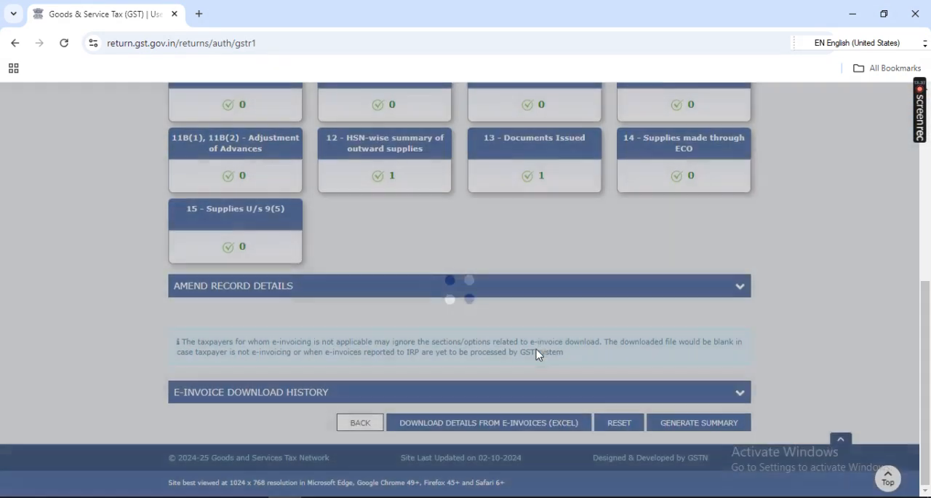
{"action": "scroll", "coordinate": [536, 349], "scroll_direction": "up", "scroll_amount": 4}
{"action": "scroll", "coordinate": [537, 354], "scroll_direction": "up", "scroll_amount": 1}
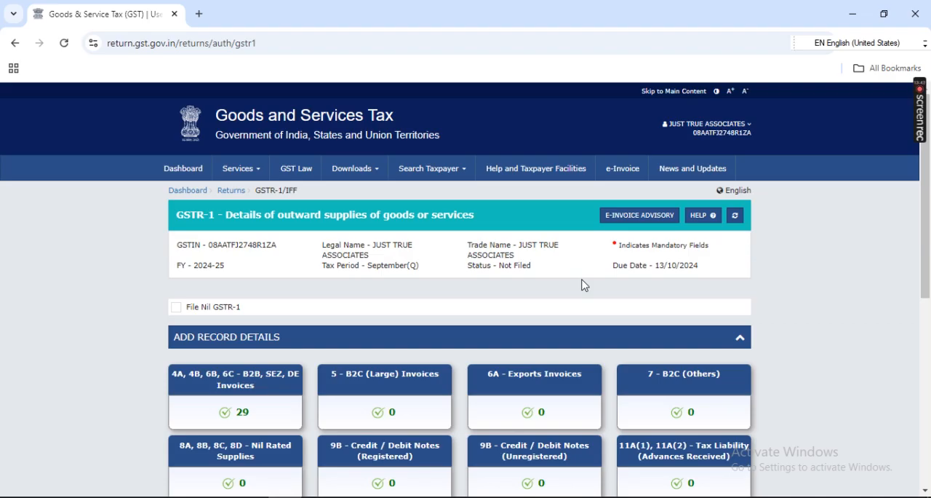
{"action": "scroll", "coordinate": [582, 285], "scroll_direction": "down", "scroll_amount": 5}
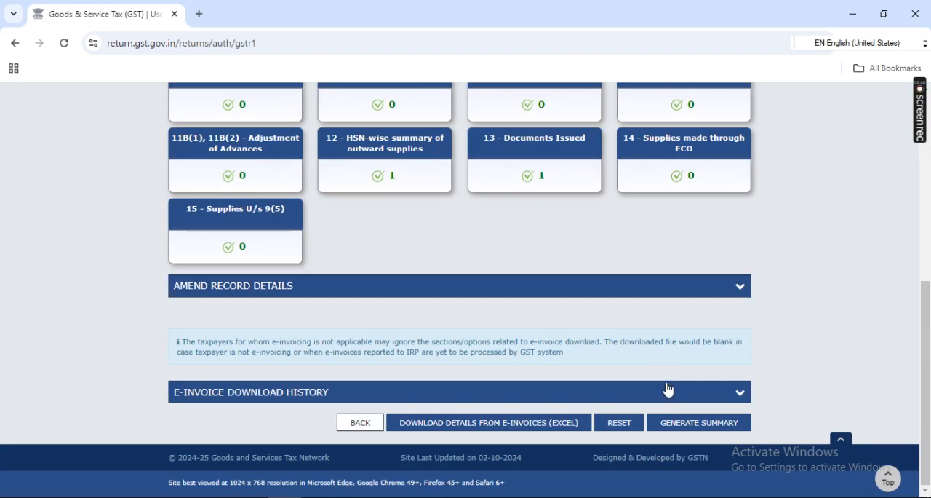
{"action": "left_click", "coordinate": [691, 428]}
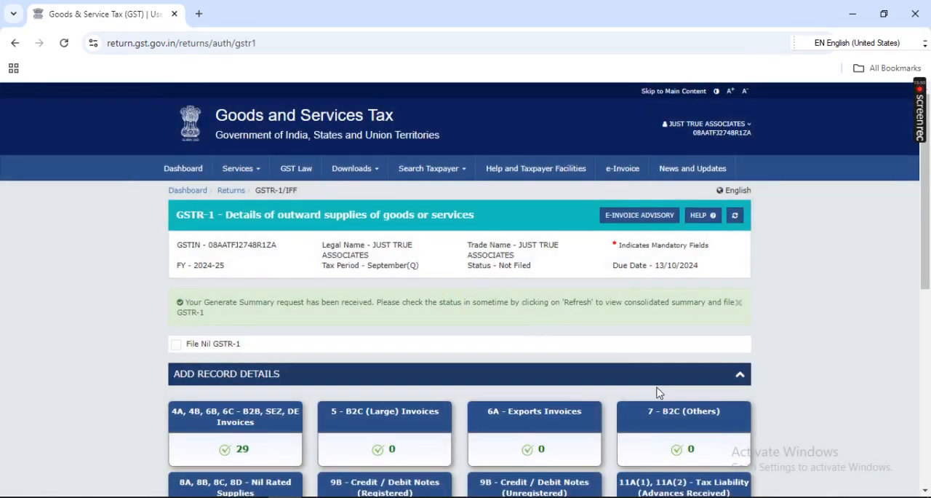
Step: Recheck the section record counts and try to generate the GSTR-1 summary again
{"action": "scroll", "coordinate": [655, 389], "scroll_direction": "down", "scroll_amount": 6}
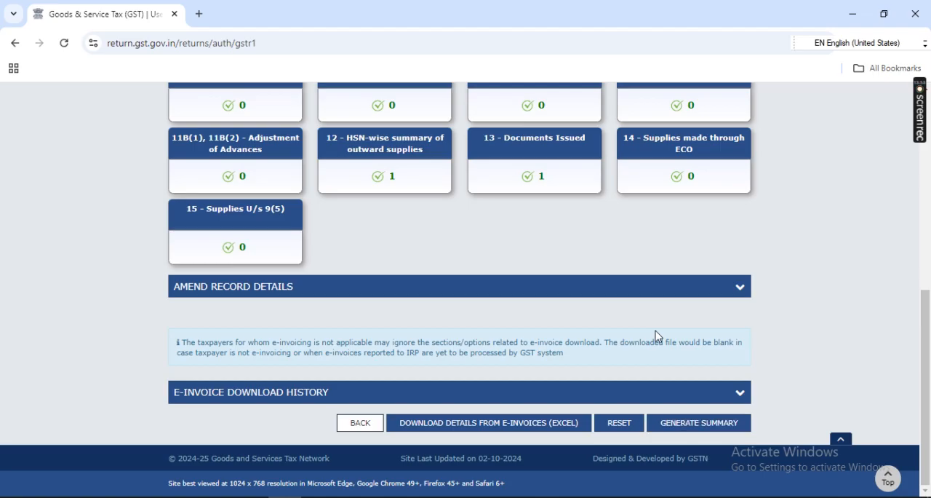
{"action": "scroll", "coordinate": [646, 305], "scroll_direction": "up", "scroll_amount": 1}
{"action": "scroll", "coordinate": [647, 307], "scroll_direction": "up", "scroll_amount": 2}
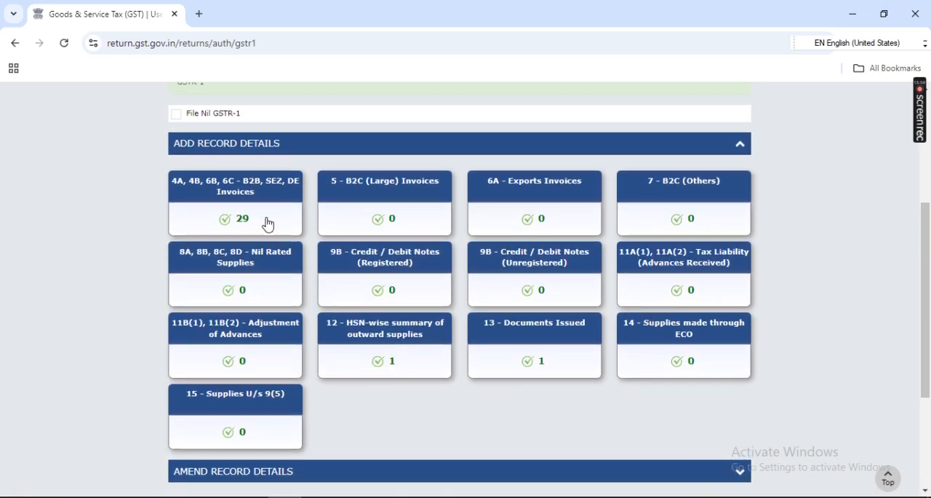
{"action": "scroll", "coordinate": [599, 389], "scroll_direction": "down", "scroll_amount": 1}
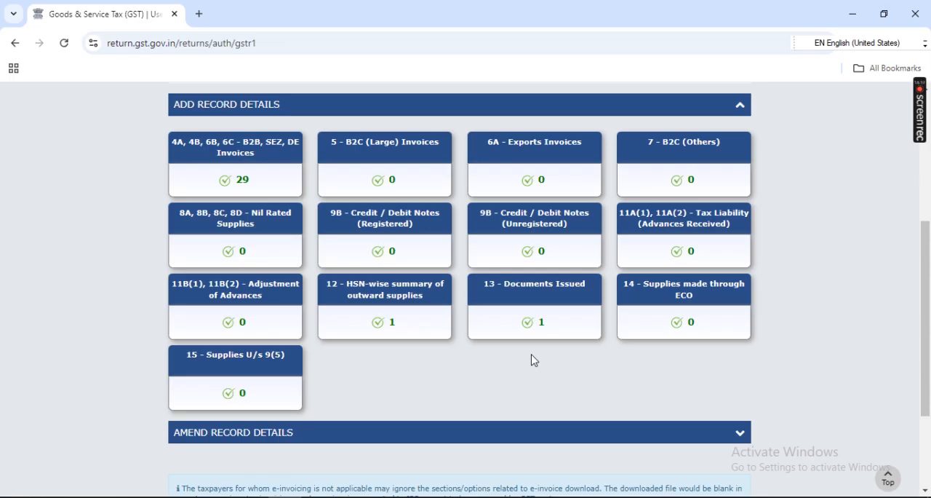
{"action": "scroll", "coordinate": [535, 361], "scroll_direction": "down", "scroll_amount": 2}
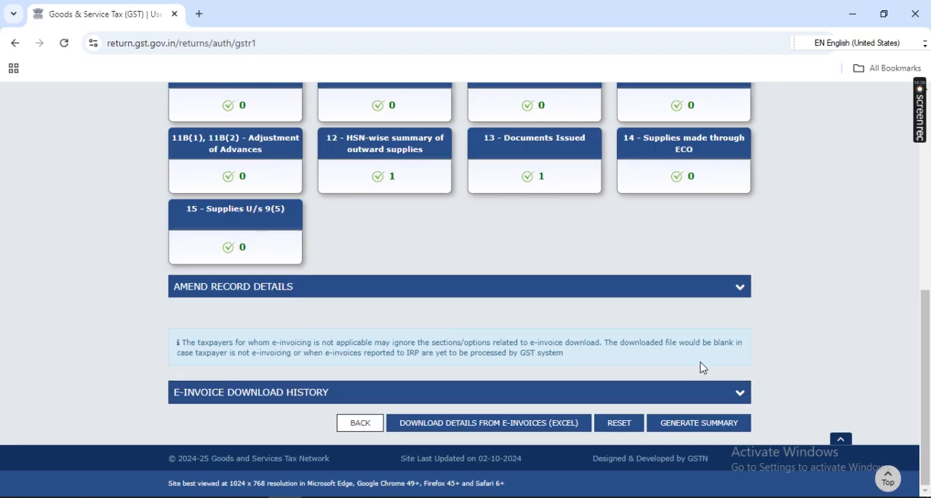
{"action": "left_click", "coordinate": [712, 424]}
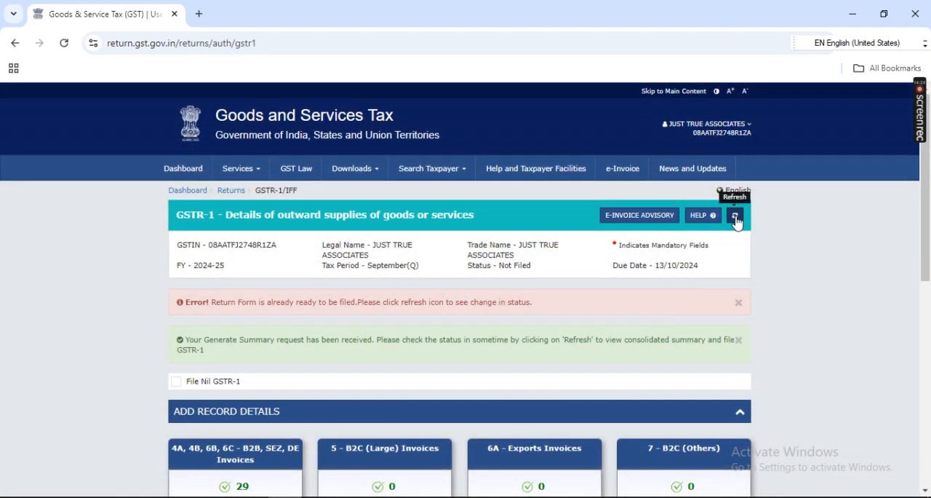
Step: Refresh the GSTR-1 filing status, review the section record counts and proceed to the filing summary
{"action": "left_click", "coordinate": [736, 217]}
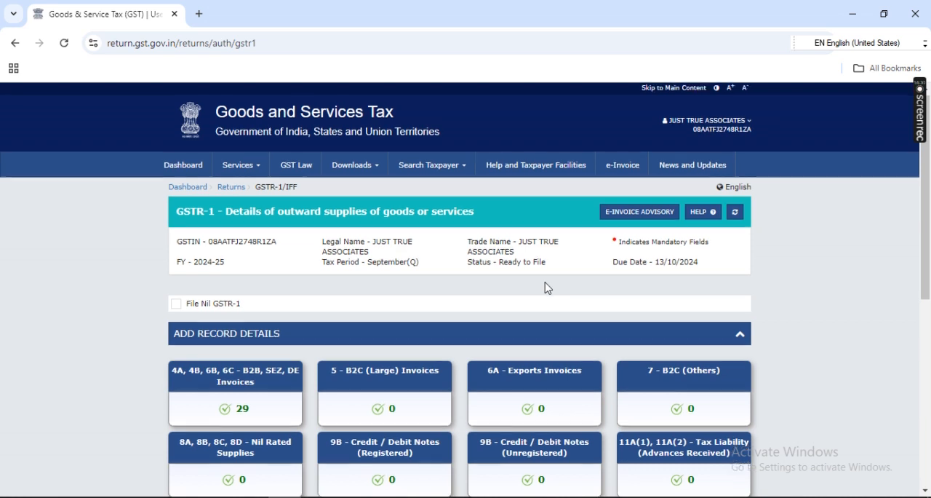
{"action": "scroll", "coordinate": [546, 286], "scroll_direction": "down", "scroll_amount": 1}
{"action": "scroll", "coordinate": [548, 287], "scroll_direction": "down", "scroll_amount": 4}
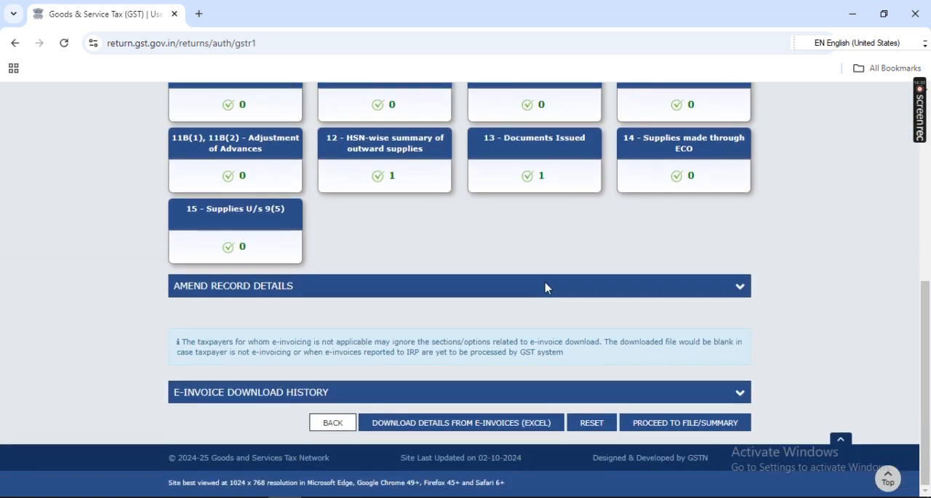
{"action": "scroll", "coordinate": [645, 243], "scroll_direction": "up", "scroll_amount": 2}
{"action": "scroll", "coordinate": [643, 235], "scroll_direction": "down", "scroll_amount": 2}
{"action": "left_click", "coordinate": [690, 428]}
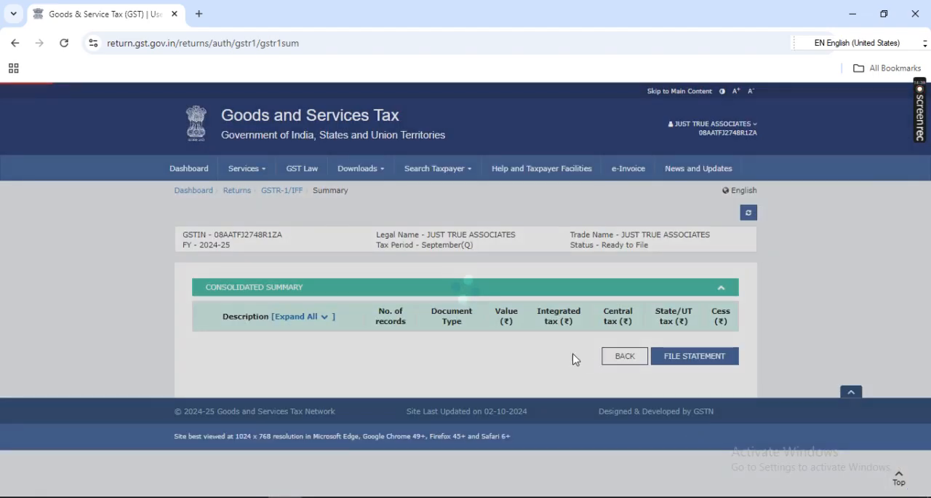
Step: Review the consolidated summary through to the total liability and proceed to file the statement
{"action": "scroll", "coordinate": [566, 356], "scroll_direction": "down", "scroll_amount": 3}
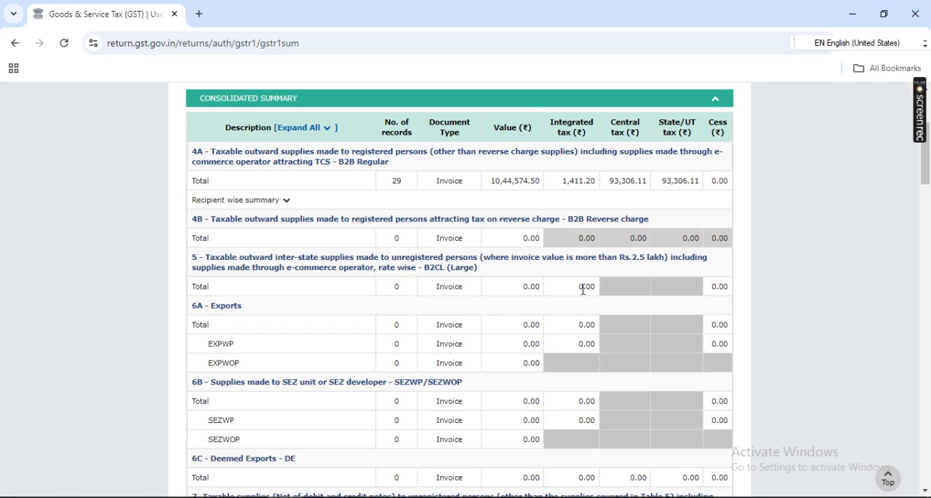
{"action": "scroll", "coordinate": [584, 289], "scroll_direction": "down", "scroll_amount": 7}
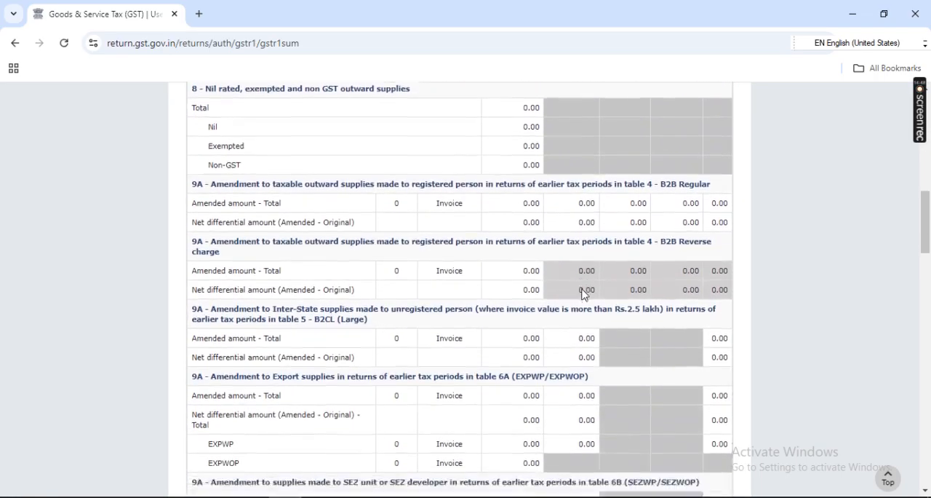
{"action": "scroll", "coordinate": [583, 291], "scroll_direction": "down", "scroll_amount": 20}
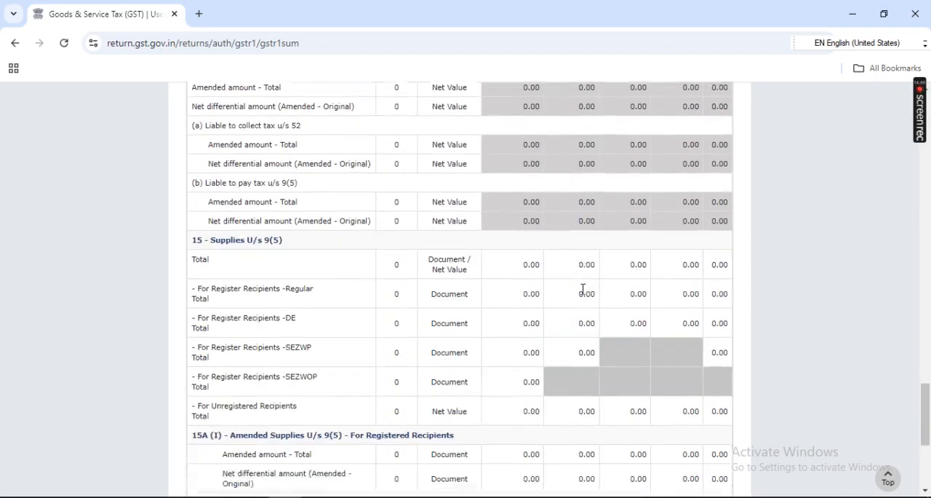
{"action": "scroll", "coordinate": [583, 291], "scroll_direction": "down", "scroll_amount": 4}
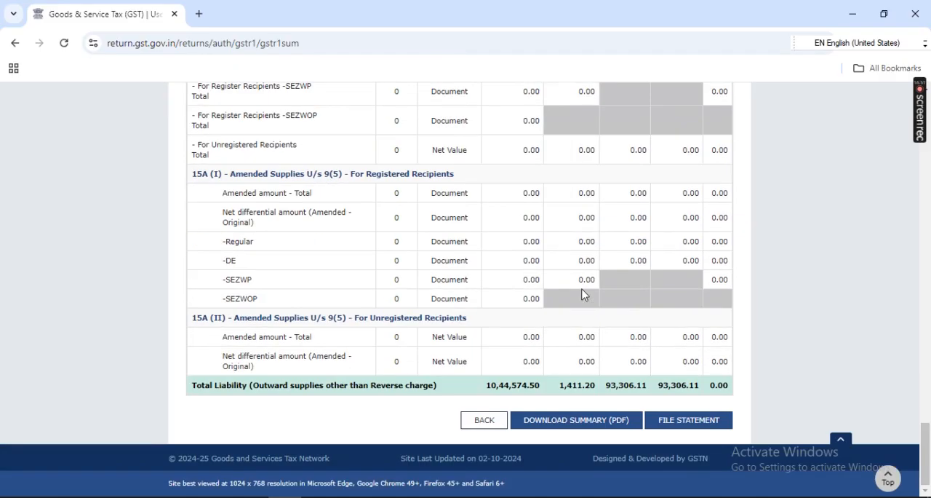
{"action": "left_click", "coordinate": [684, 425]}
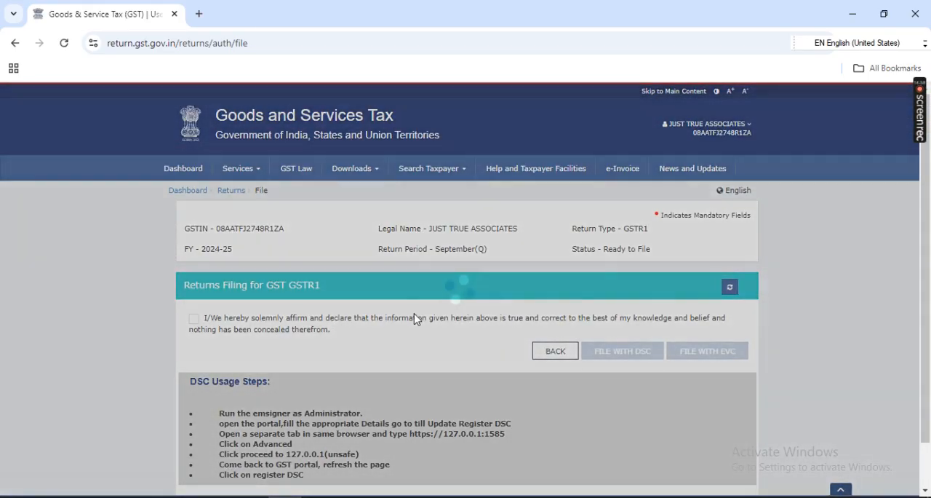
Step: Accept the filing declaration, select the authorised signatory and choose to file the GSTR-1 with EVC
{"action": "scroll", "coordinate": [414, 320], "scroll_direction": "down", "scroll_amount": 1}
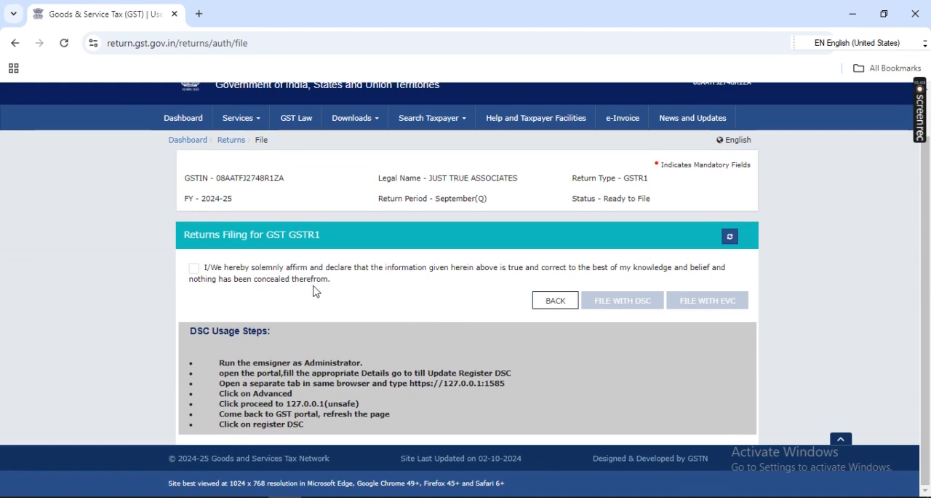
{"action": "left_click", "coordinate": [194, 269]}
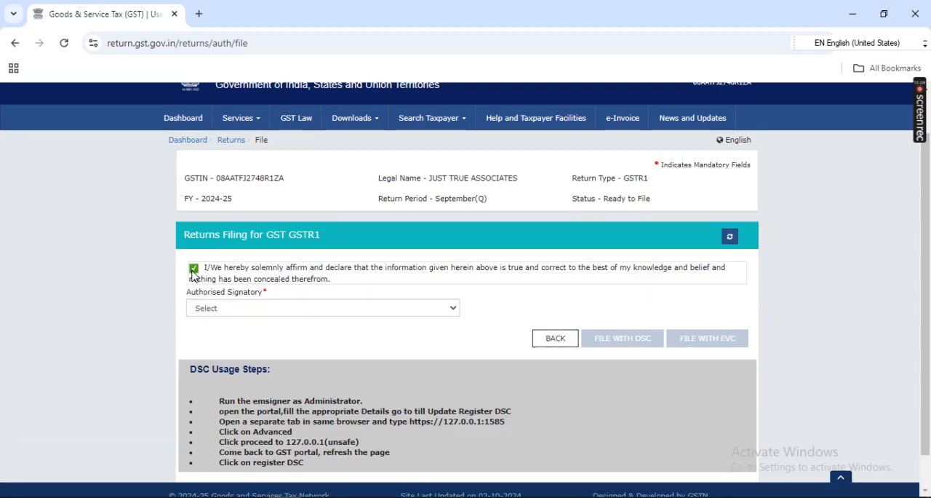
{"action": "left_click", "coordinate": [306, 308]}
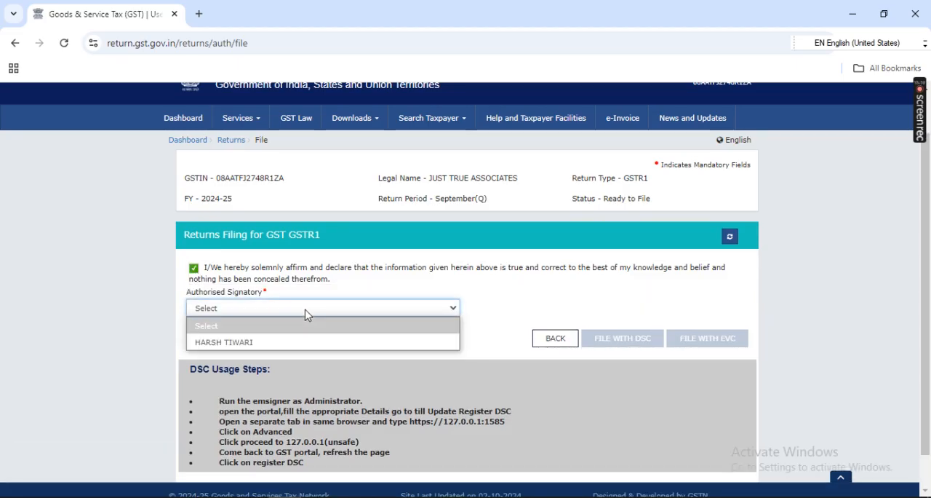
{"action": "left_click", "coordinate": [280, 342]}
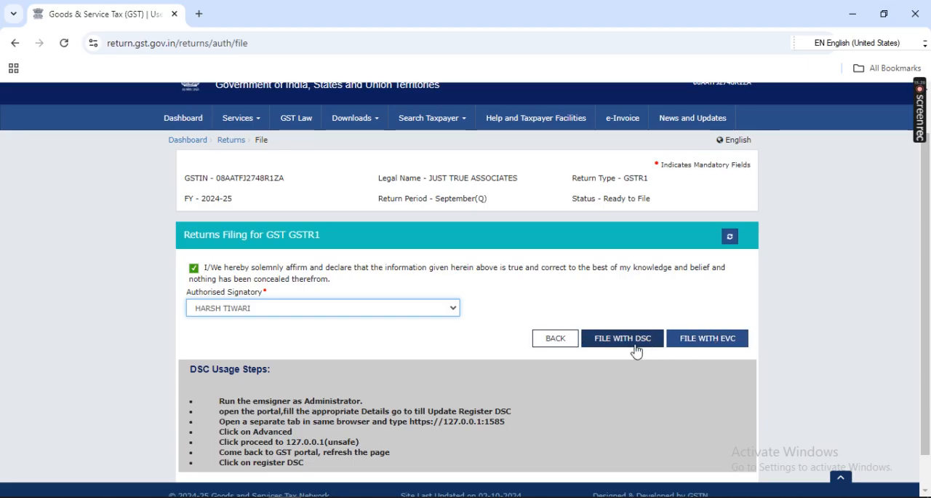
{"action": "left_click", "coordinate": [724, 339]}
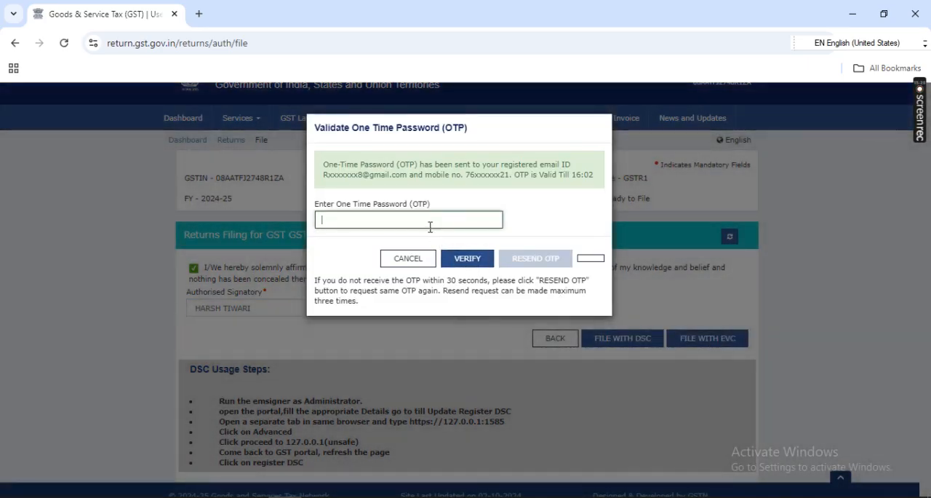
Step: Enter the one-time password and try to verify the GSTR-1 filing
{"action": "left_click", "coordinate": [427, 221]}
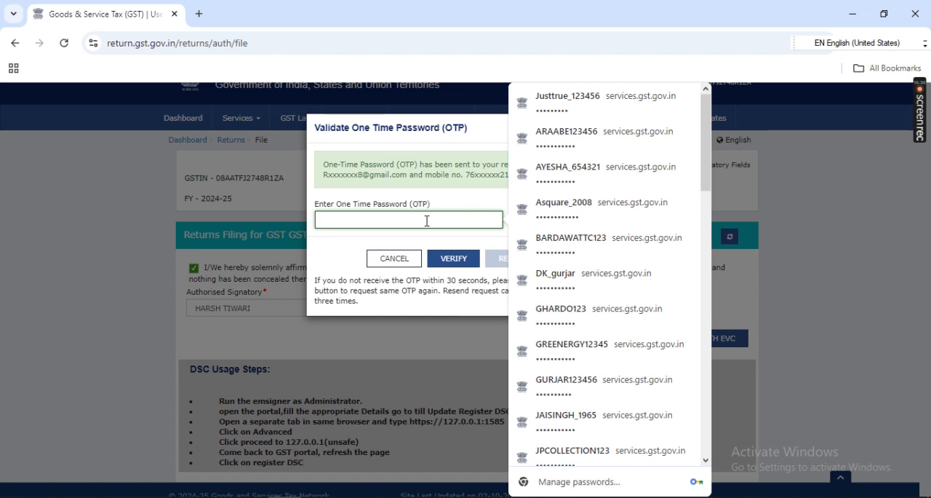
{"action": "type", "text": "••"}
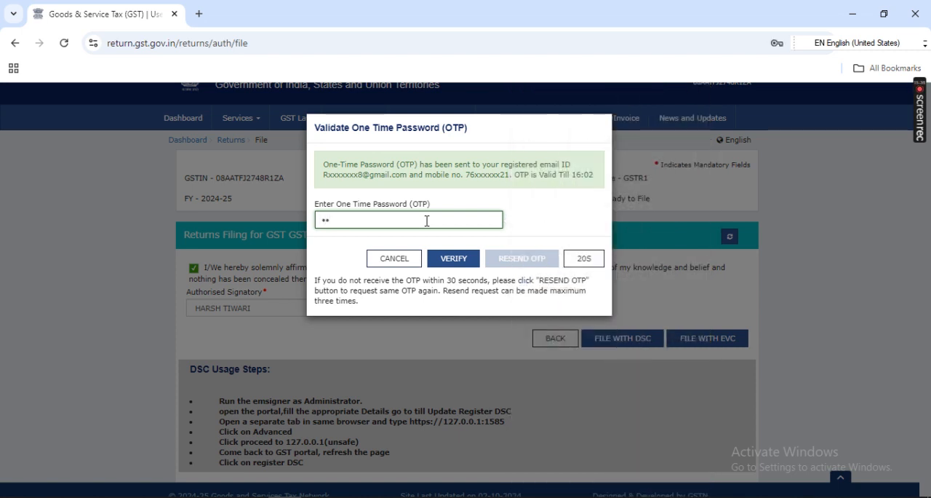
{"action": "type", "text": "•••"}
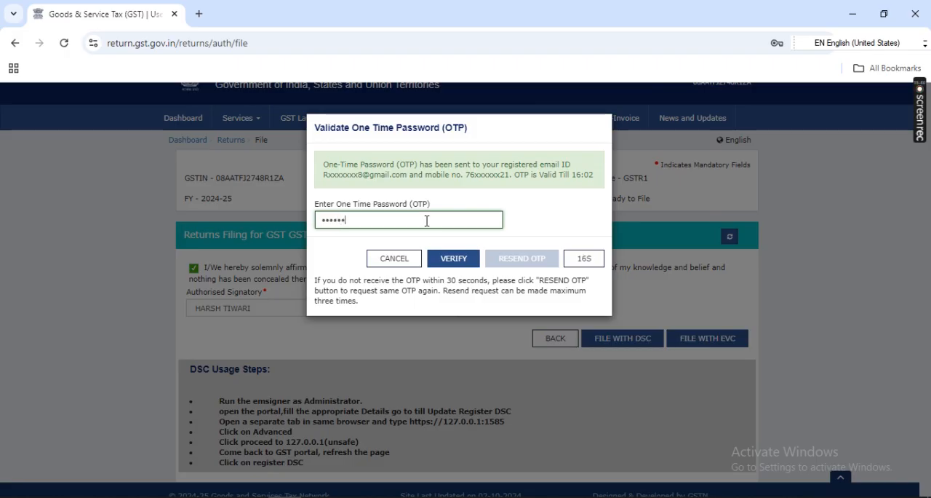
{"action": "left_click", "coordinate": [459, 264]}
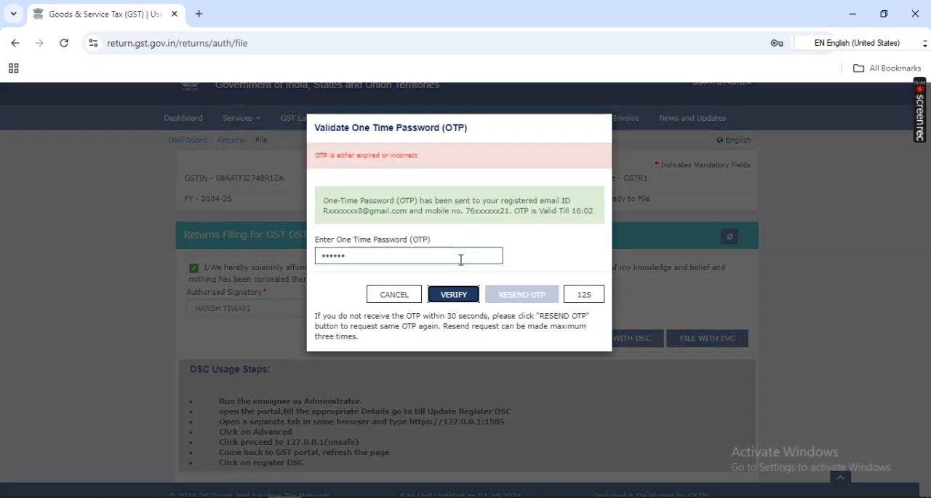
Step: Clear and re-enter the one-time password, verify it to file the GSTR-1, and decline the browser's offer to update the saved password
{"action": "left_click", "coordinate": [441, 253]}
{"action": "key", "text": "BackSpace"}
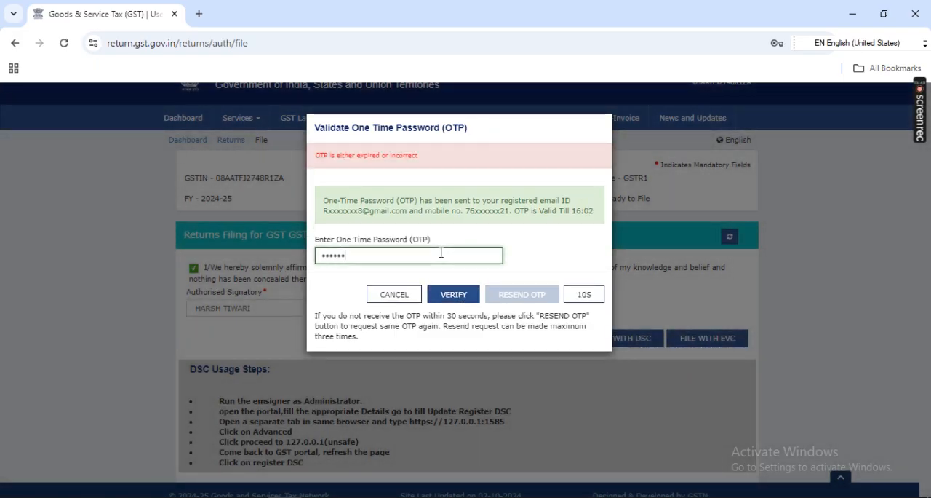
{"action": "key", "text": "BackSpace"}
{"action": "key", "text": "BackSpace"}
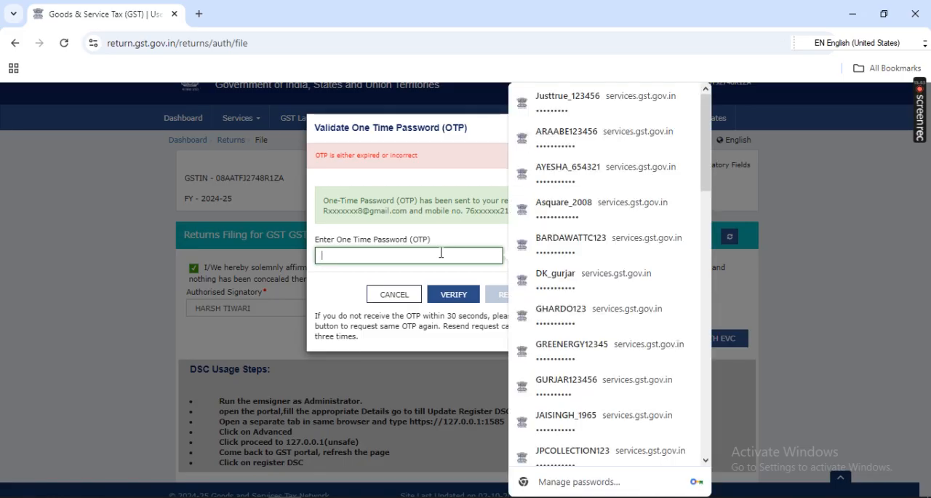
{"action": "type", "text": "••"}
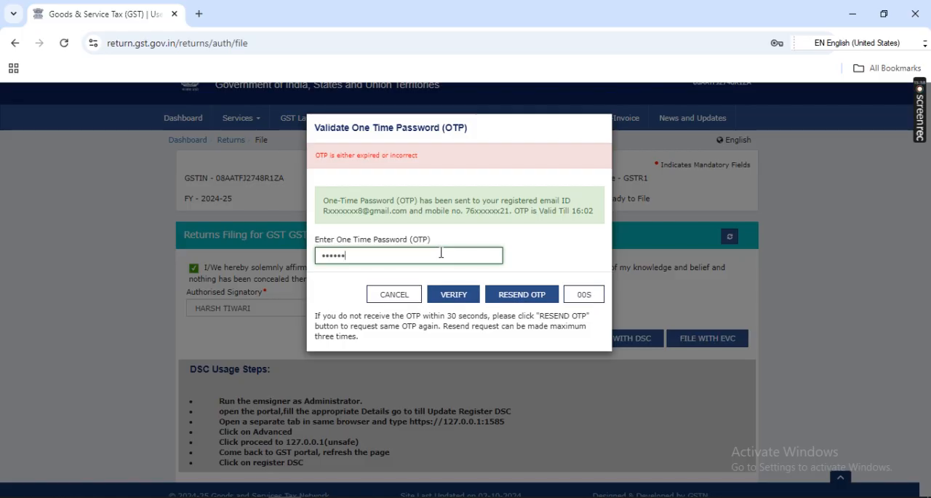
{"action": "left_click", "coordinate": [454, 294]}
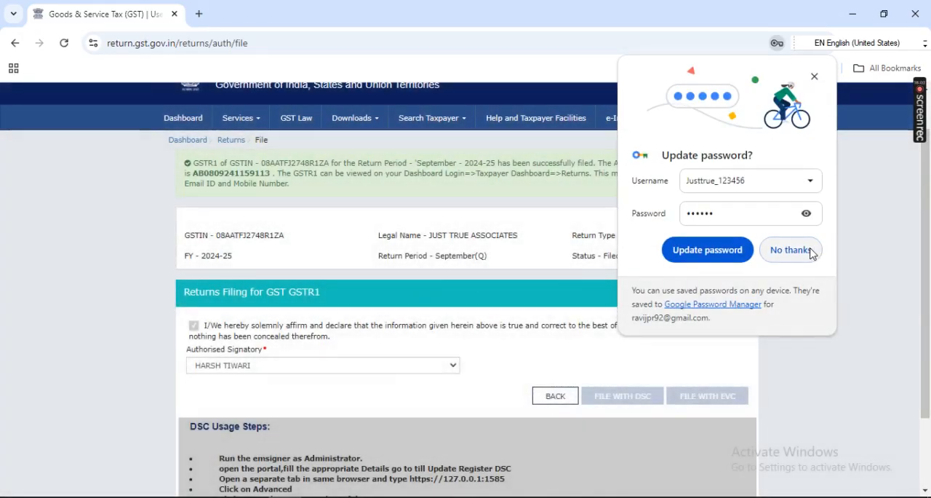
{"action": "left_click", "coordinate": [809, 251]}
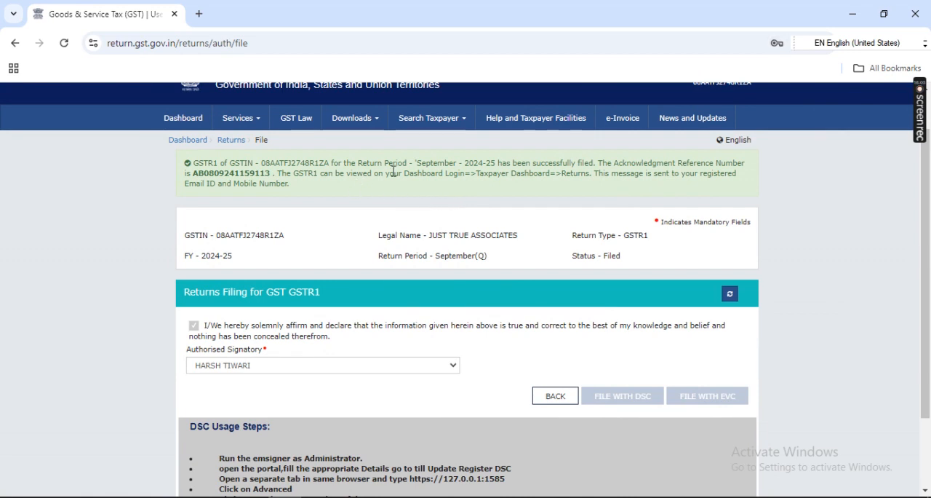
Step: Read the filing acknowledgement and its reference number, and refresh the GSTR-1 filing page
{"action": "left_click_drag", "start_coordinate": [404, 164], "coordinate": [632, 161]}
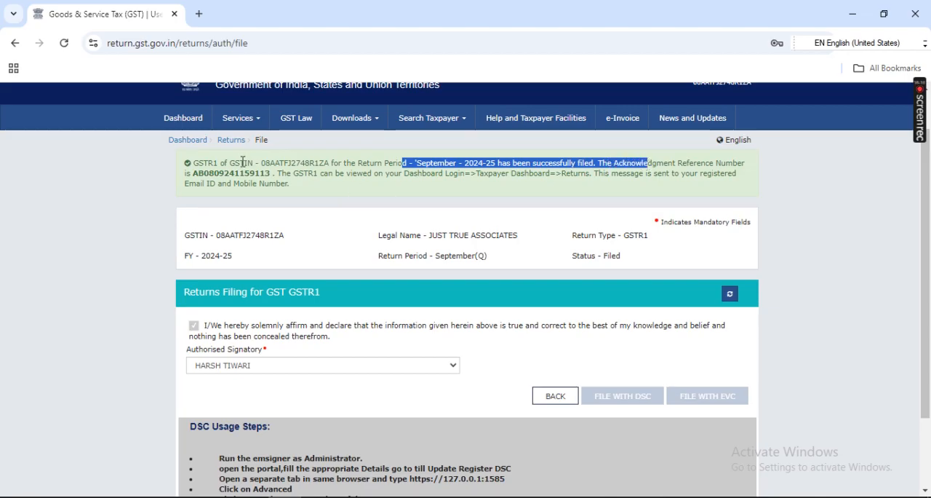
{"action": "left_click_drag", "start_coordinate": [199, 175], "coordinate": [282, 173]}
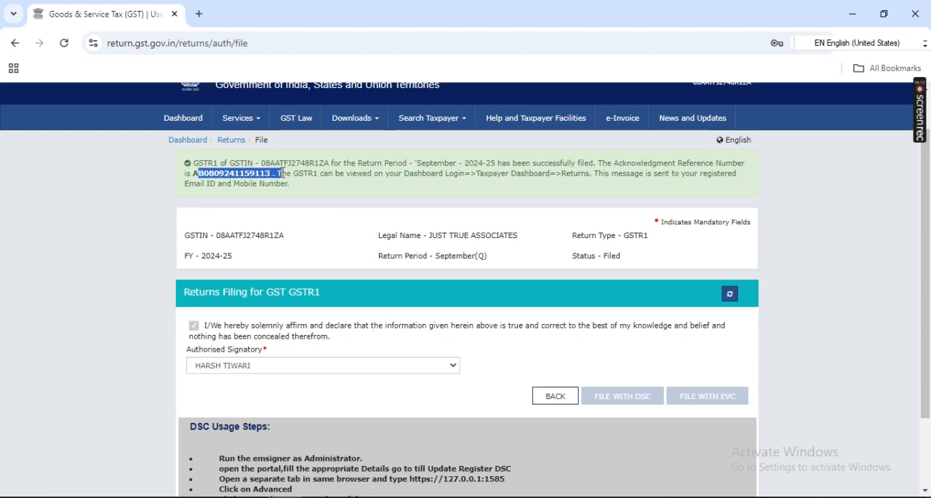
{"action": "left_click", "coordinate": [389, 201]}
{"action": "scroll", "coordinate": [605, 269], "scroll_direction": "down", "scroll_amount": 1}
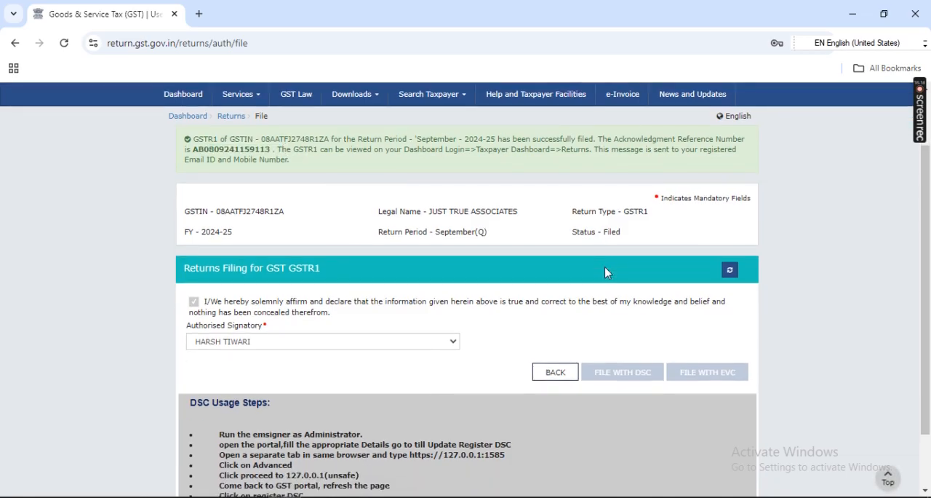
{"action": "left_click", "coordinate": [729, 270]}
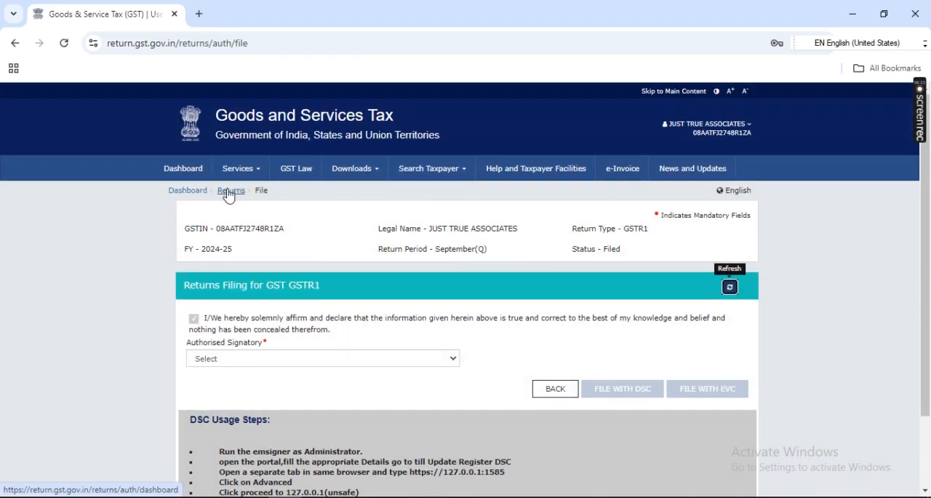
Step: Return to the Returns dashboard and search the 2024-25 returns for Quarter 2 (Jul - Sep), period September
{"action": "left_click", "coordinate": [230, 191]}
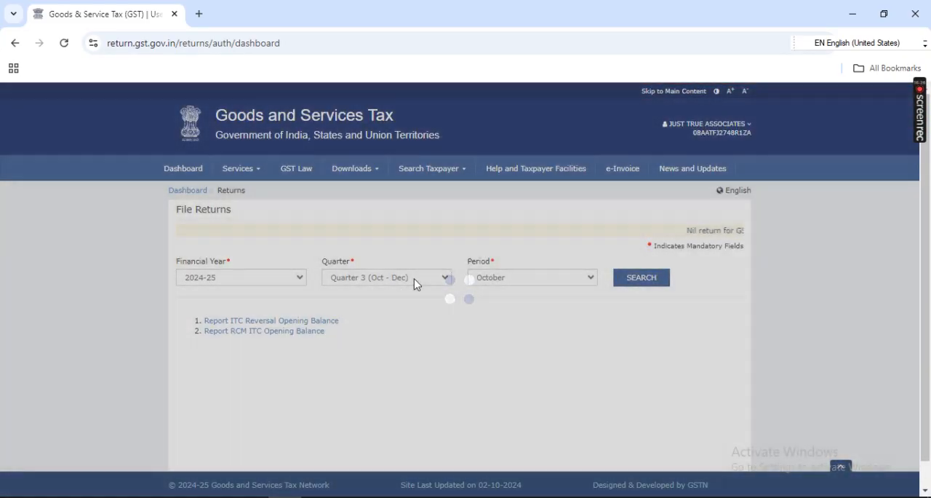
{"action": "left_click", "coordinate": [417, 281]}
{"action": "key", "text": "Up"}
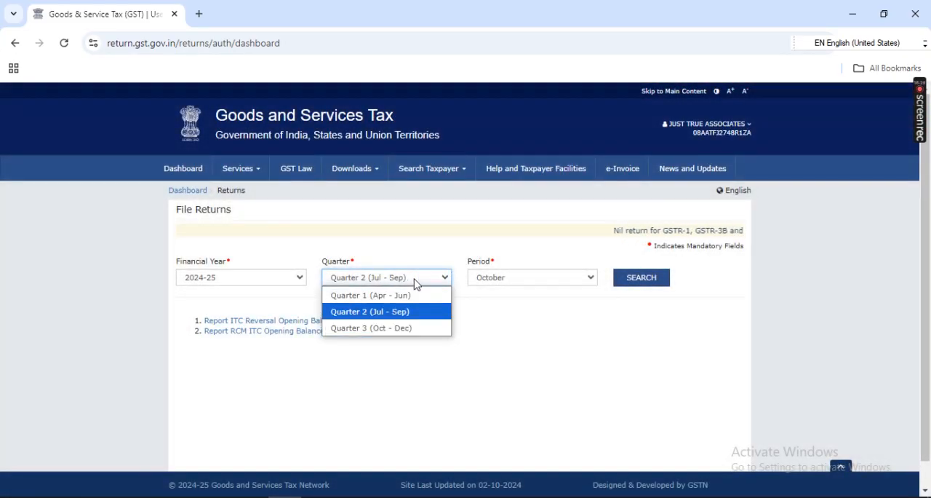
{"action": "key", "text": "Return"}
{"action": "left_click", "coordinate": [634, 278]}
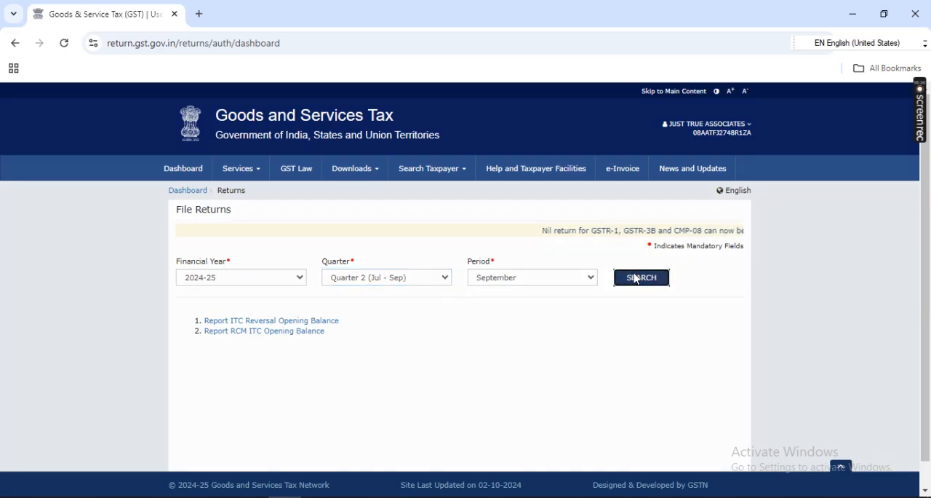
Step: Check the GSTR1 filing status and look over the other return tiles for the quarter
{"action": "scroll", "coordinate": [550, 330], "scroll_direction": "down", "scroll_amount": 2}
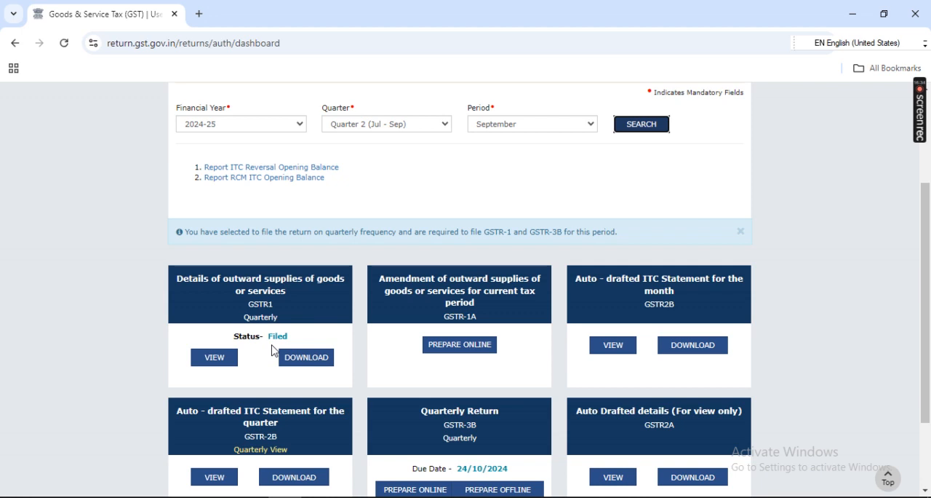
{"action": "triple_click", "coordinate": [273, 337]}
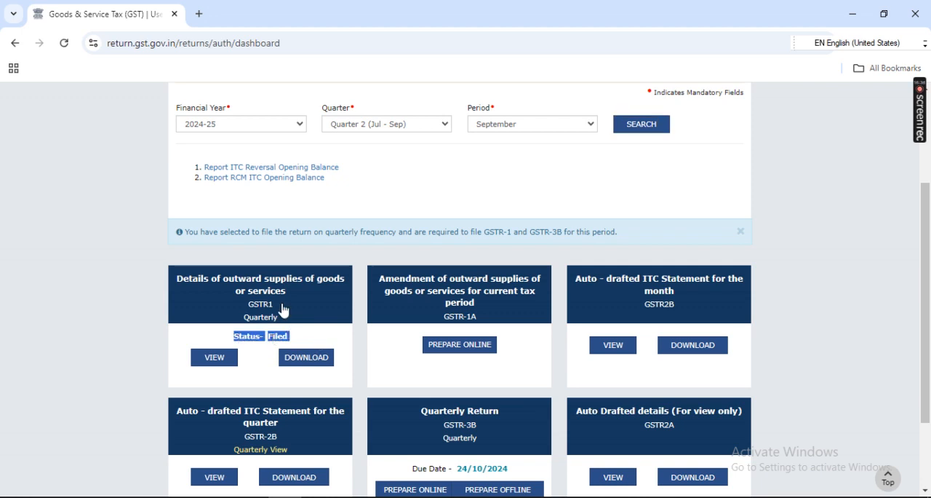
{"action": "left_click", "coordinate": [456, 200]}
{"action": "scroll", "coordinate": [602, 392], "scroll_direction": "down", "scroll_amount": 2}
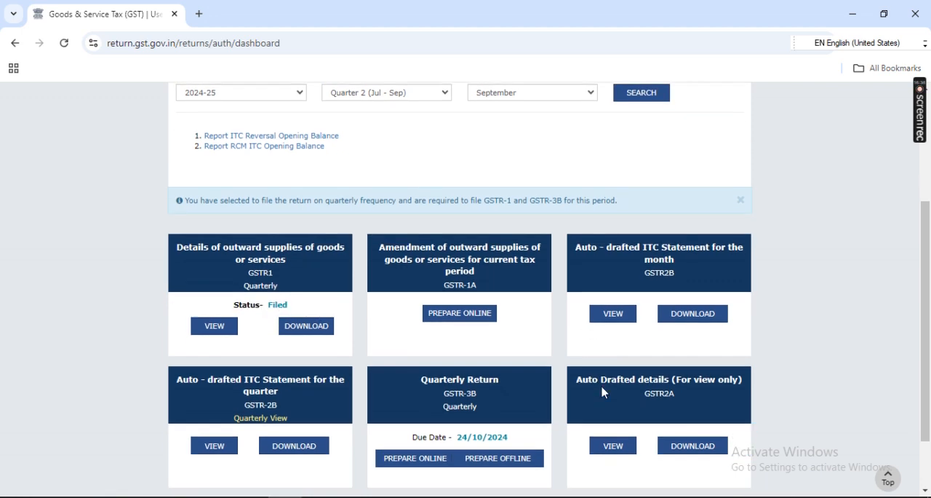
{"action": "scroll", "coordinate": [602, 391], "scroll_direction": "up", "scroll_amount": 4}
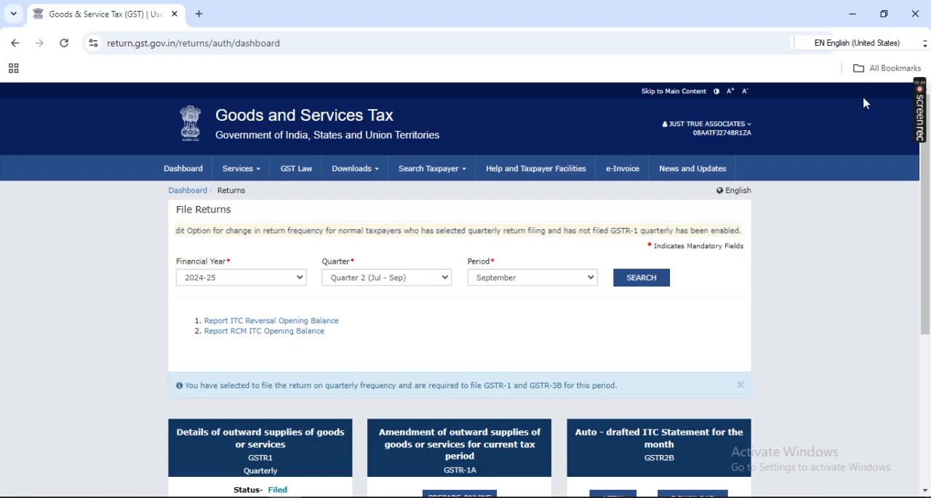
Step: Close the GST portal's browser window and leave the GSTR-1 reports in TallyPrime, returning to the Gateway of Tally
{"action": "left_click", "coordinate": [913, 16]}
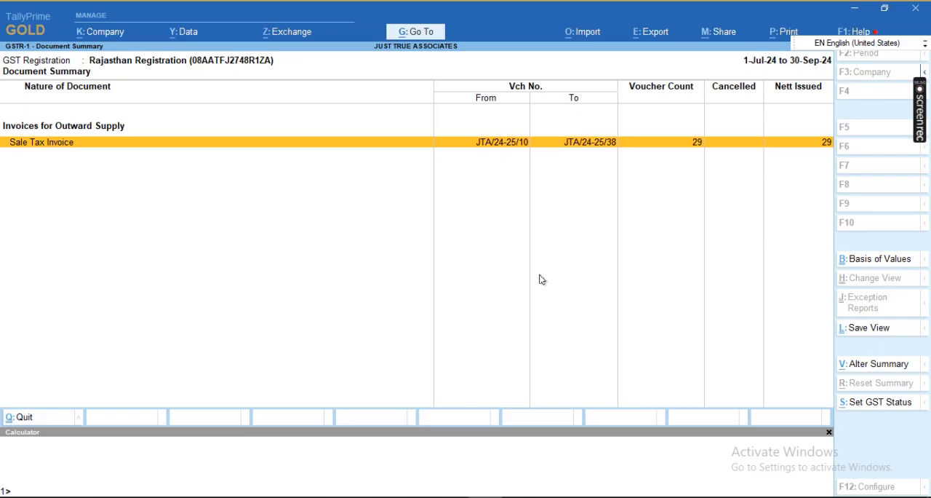
{"action": "key", "text": "Return"}
{"action": "key", "text": "Escape"}
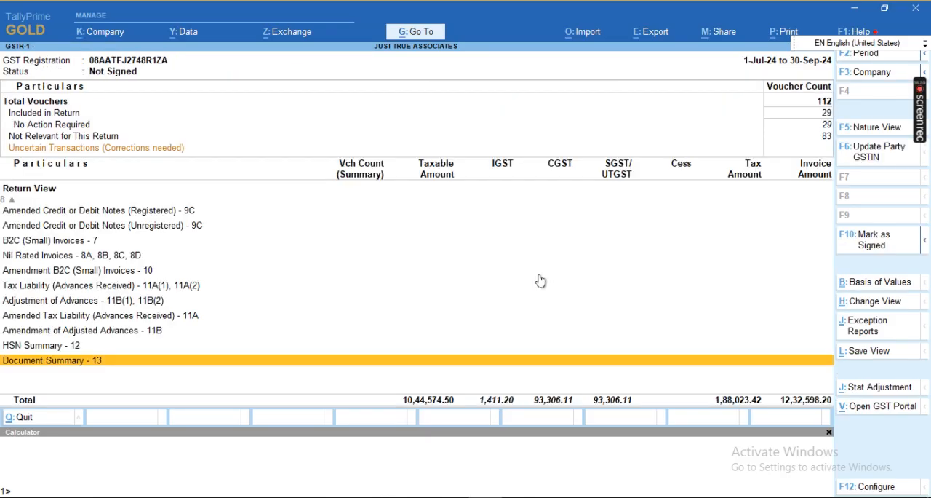
{"action": "key", "text": "Up"}
{"action": "key", "text": "Escape"}
{"action": "key", "text": "Escape"}
{"action": "key", "text": "Escape"}
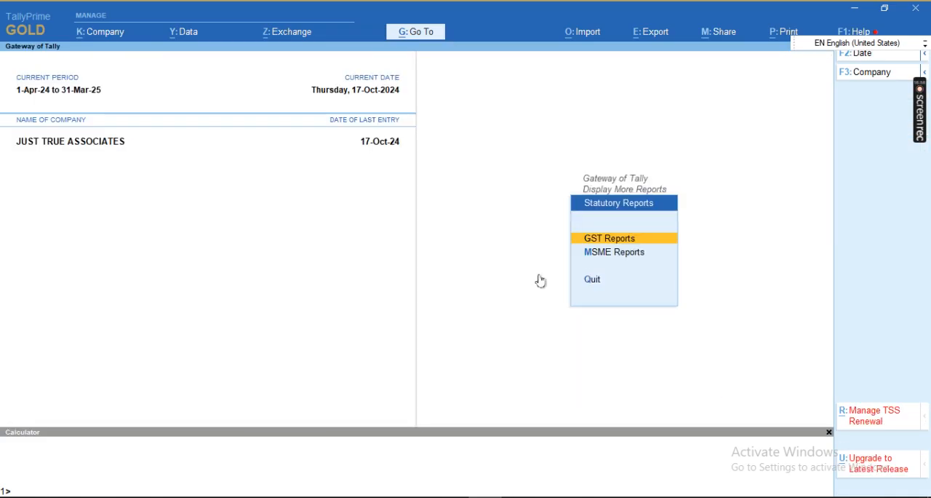
{"action": "key", "text": "Escape"}
{"action": "key", "text": "n"}
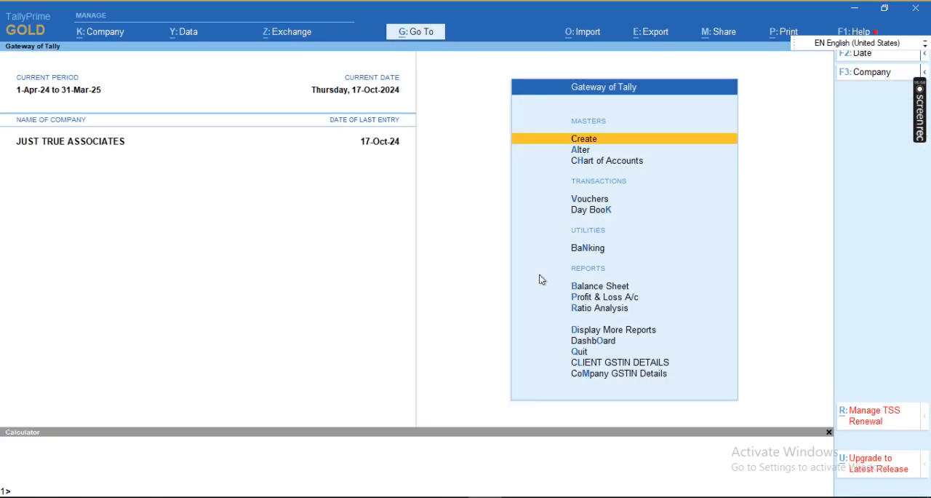